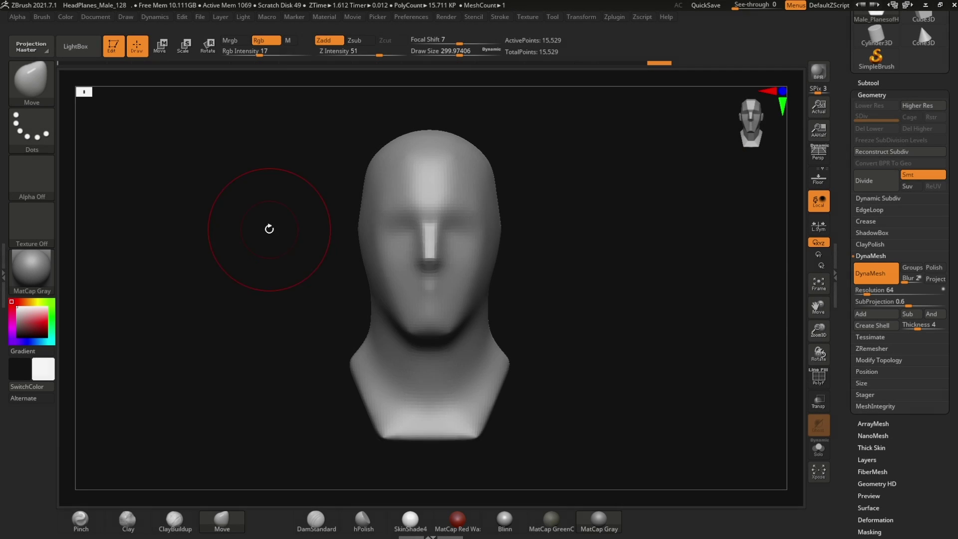
# - Mask the head and Transpose-move the unmasked neck down and out
pyautogui.moveTo(268, 225); pyautogui.dragTo(368, 208)
pyautogui.moveTo(273, 303); pyautogui.dragTo(225, 402)
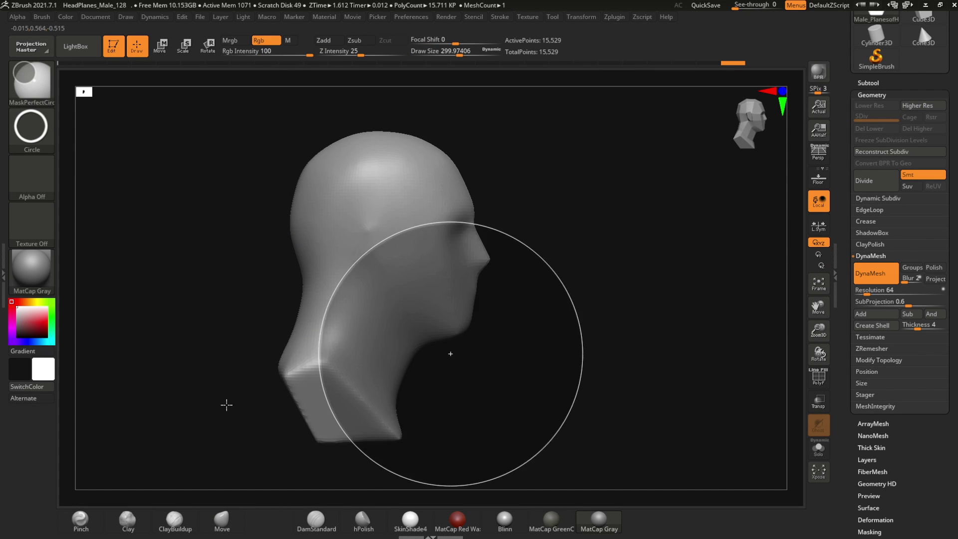
pyautogui.press('e')
pyautogui.moveTo(361, 216); pyautogui.dragTo(251, 301)
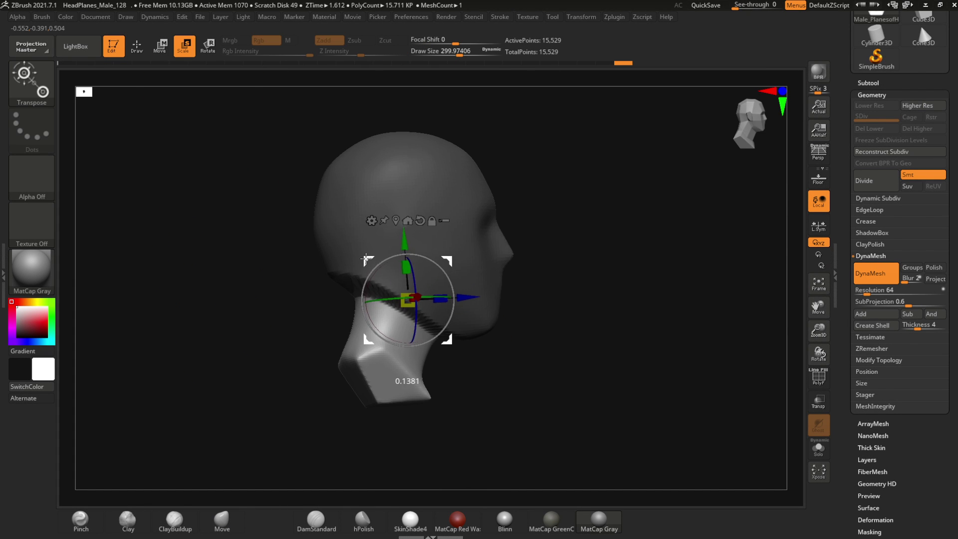
pyautogui.press('w')
pyautogui.moveTo(205, 94); pyautogui.dragTo(387, 355)
pyautogui.moveTo(390, 243); pyautogui.dragTo(401, 282)
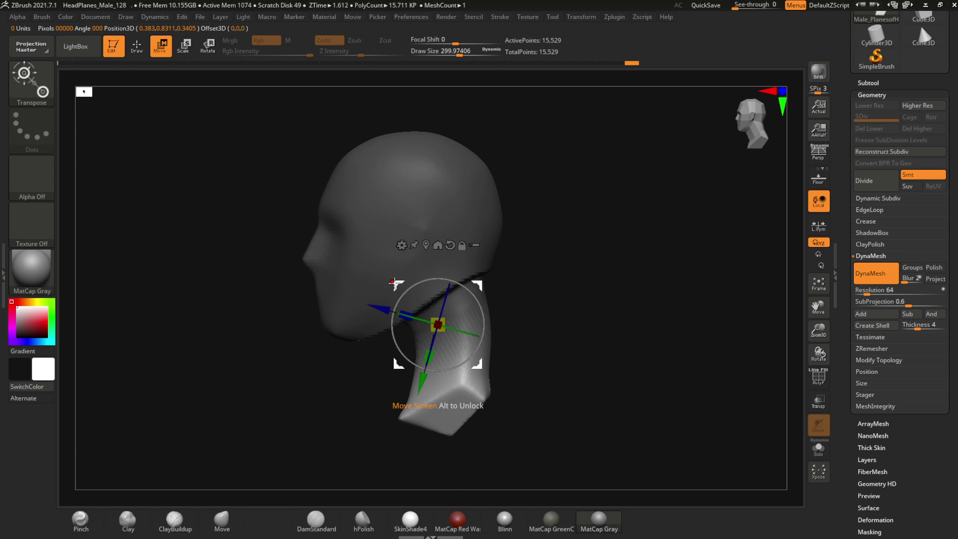
pyautogui.click(221, 519)
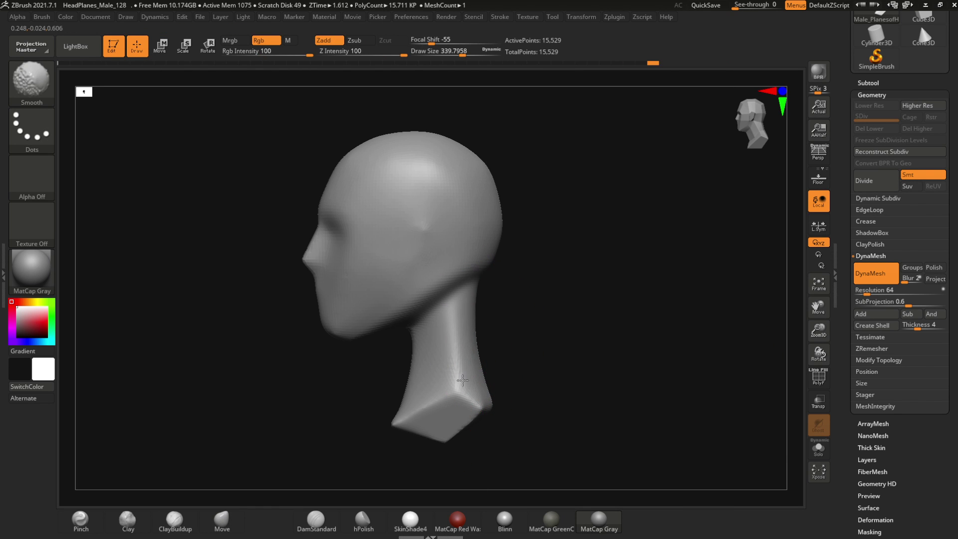
# - Pull the neck further down from the profile view to lengthen it
pyautogui.keyDown('shift'); pyautogui.moveTo(462, 380); pyautogui.dragTo(328, 252, button='right'); pyautogui.keyUp('shift')
pyautogui.moveTo(320, 361); pyautogui.dragTo(421, 325, button='right')
pyautogui.hotkey('ctrl', 'z')
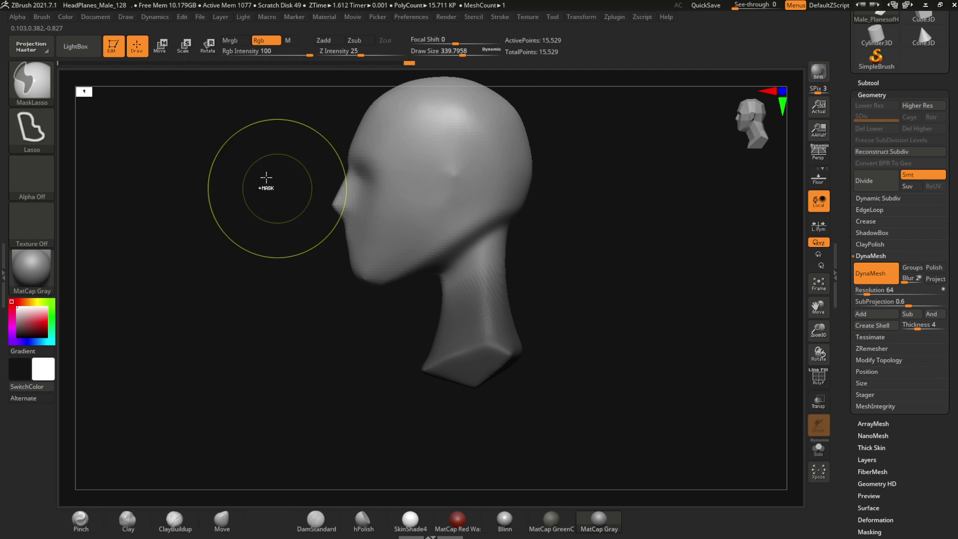
pyautogui.hotkey('ctrl', 'z')
pyautogui.moveTo(438, 289); pyautogui.dragTo(444, 309)
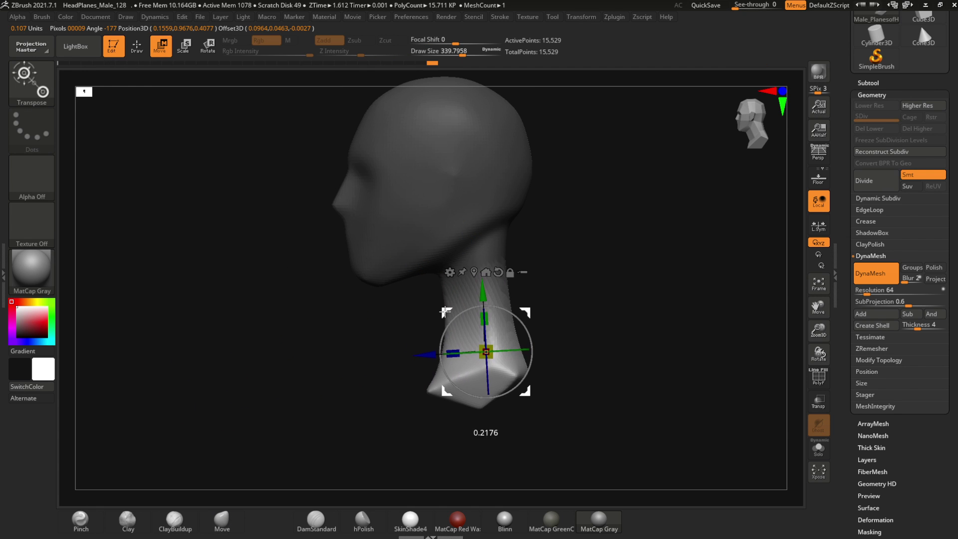
pyautogui.moveTo(349, 280)
pyautogui.mouseDown()
pyautogui.moveTo(271, 242)
pyautogui.moveTo(167, 92)
pyautogui.moveTo(511, 271)
pyautogui.mouseUp()
# - Clear the mask and push the nose and brow profile into shape with Move
pyautogui.press('q')
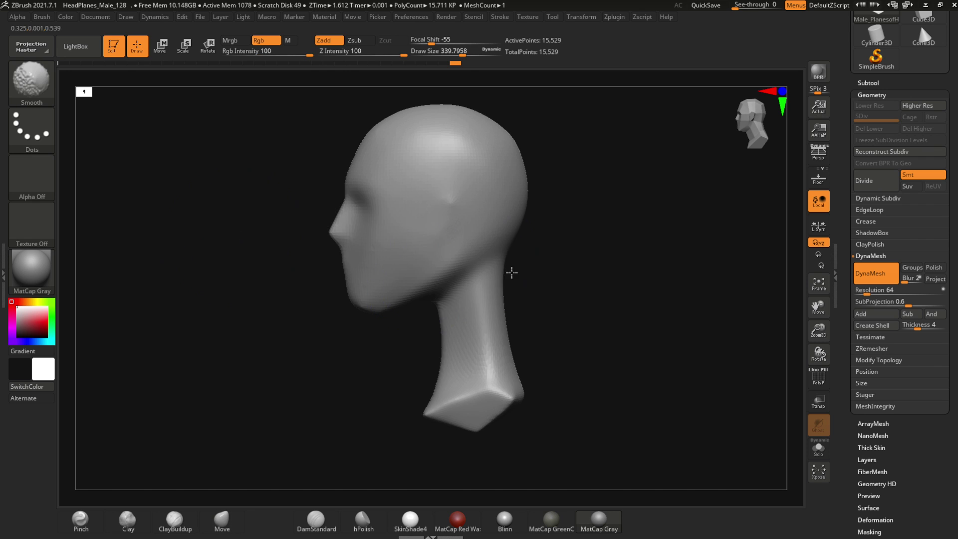
pyautogui.press('space')
pyautogui.click(429, 265)
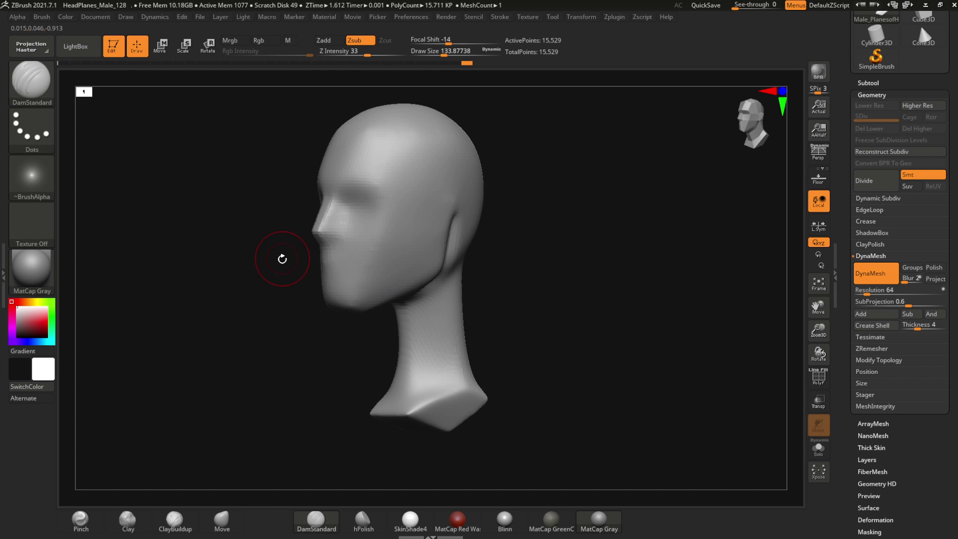
pyautogui.moveTo(456, 271); pyautogui.dragTo(364, 239, button='right')
pyautogui.press('b')
pyautogui.press('m')
pyautogui.press('v')
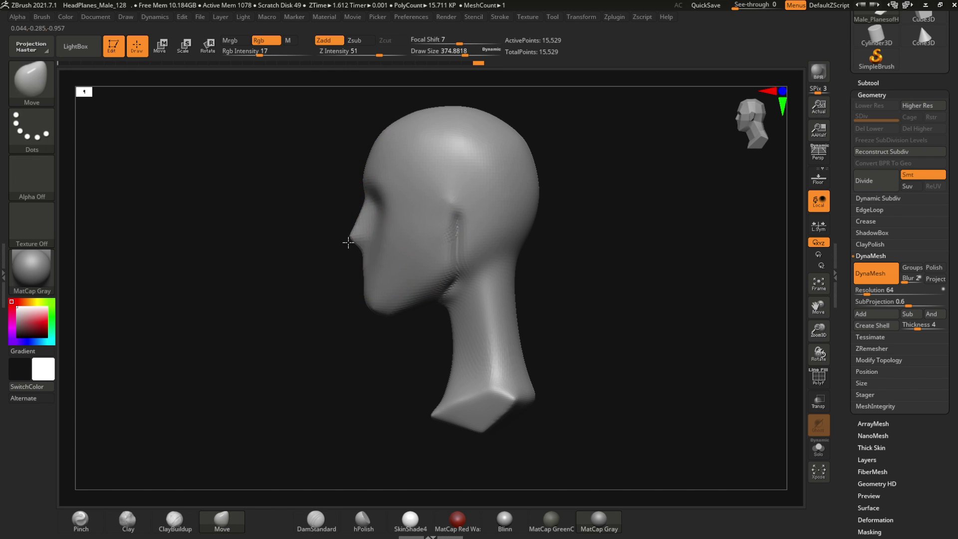
pyautogui.press('space')
pyautogui.moveTo(355, 235); pyautogui.dragTo(300, 253)
# - Sculpt with ClayBuildup and DamStandard, then remesh the head to even its surface
pyautogui.moveTo(364, 299); pyautogui.dragTo(235, 251, button='right')
pyautogui.press('b')
pyautogui.press('c')
pyautogui.press('b')
pyautogui.press('space')
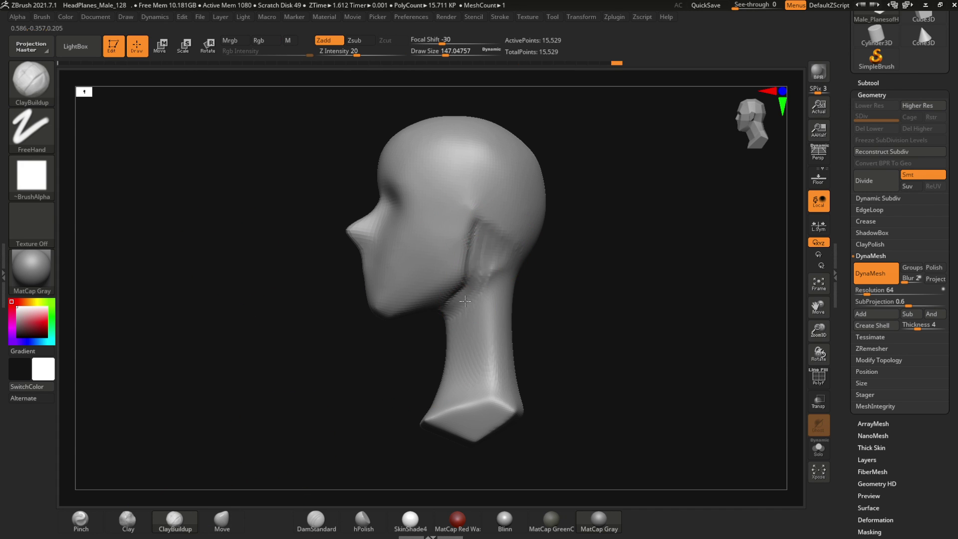
pyautogui.press('b')
pyautogui.press('d')
pyautogui.press('s')
pyautogui.moveTo(316, 406); pyautogui.dragTo(423, 290, button='right')
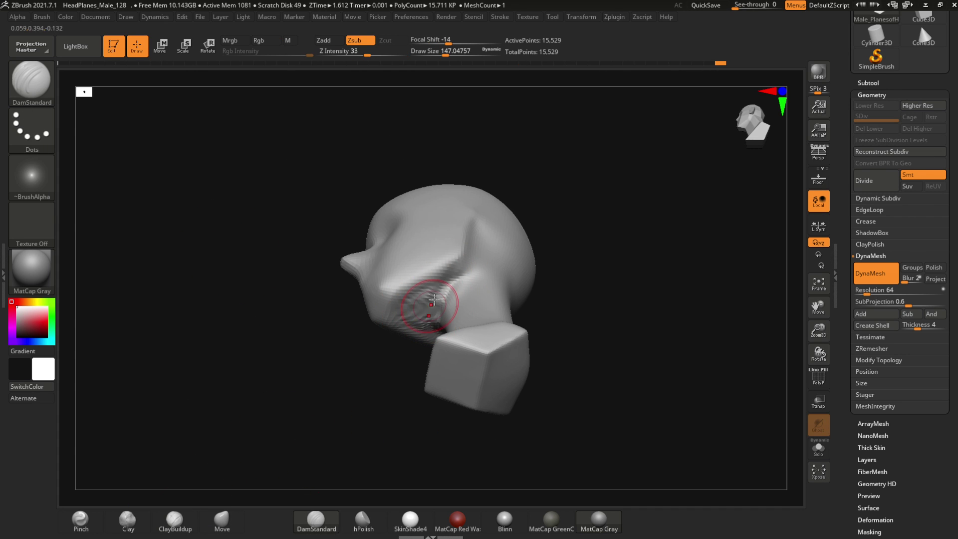
pyautogui.hotkey('ctrl', 'z')
pyautogui.moveTo(295, 214); pyautogui.dragTo(308, 201, button='right')
# - Reshape the masked-off jaw with Move, then append a Sphere3D subtool
pyautogui.press('b')
pyautogui.press('m')
pyautogui.press('v')
pyautogui.moveTo(459, 240)
pyautogui.mouseDown(button='right')
pyautogui.moveTo(306, 267)
pyautogui.moveTo(315, 374)
pyautogui.mouseUp(button='right')
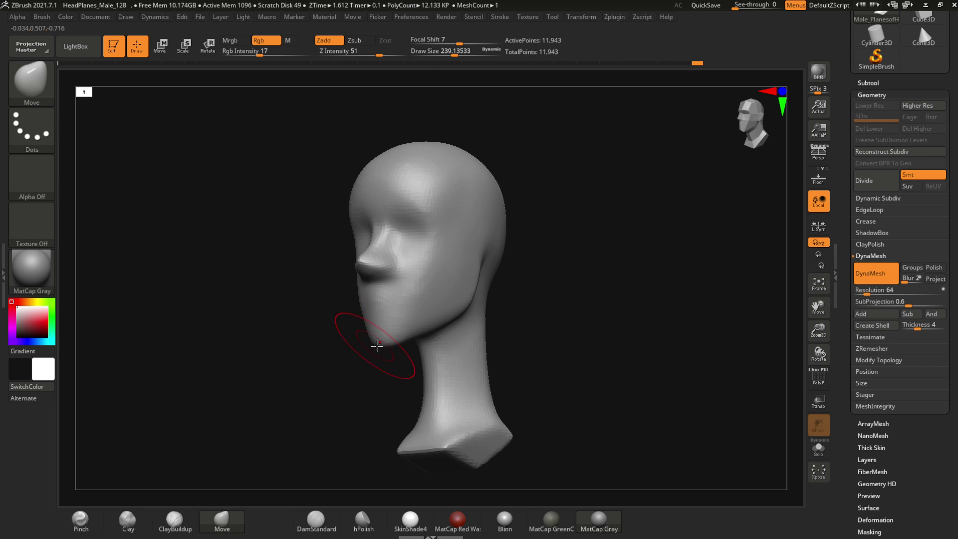
pyautogui.keyDown('ctrl'); pyautogui.moveTo(423, 406); pyautogui.dragTo(435, 330); pyautogui.keyUp('ctrl')
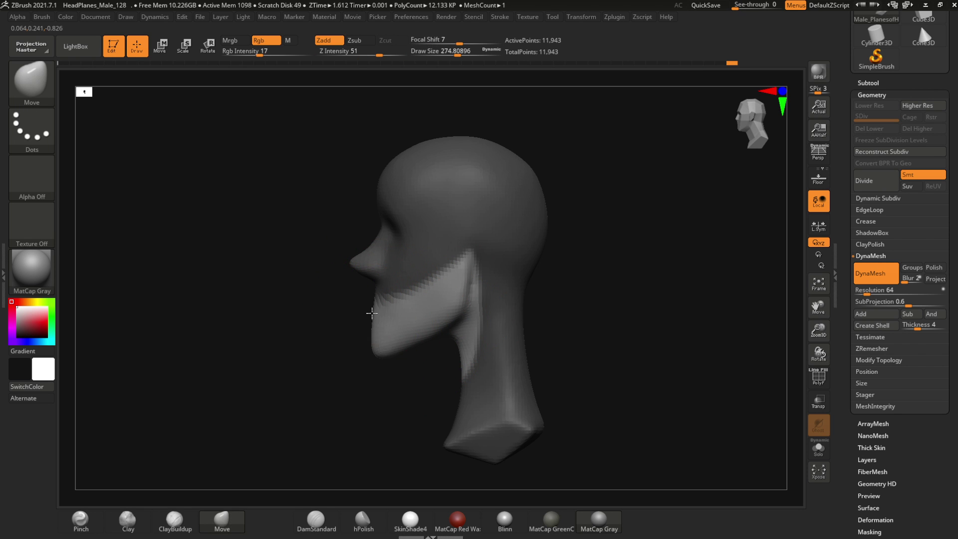
pyautogui.moveTo(371, 313)
pyautogui.keyDown('ctrl'); pyautogui.mouseDown()
pyautogui.moveTo(218, 336)
pyautogui.moveTo(332, 314)
pyautogui.moveTo(313, 294)
pyautogui.moveTo(229, 286)
pyautogui.moveTo(409, 265)
pyautogui.moveTo(267, 271)
pyautogui.moveTo(407, 237)
pyautogui.moveTo(224, 207)
pyautogui.moveTo(335, 209)
pyautogui.moveTo(295, 227)
pyautogui.moveTo(396, 242)
pyautogui.mouseUp(); pyautogui.keyUp('ctrl')
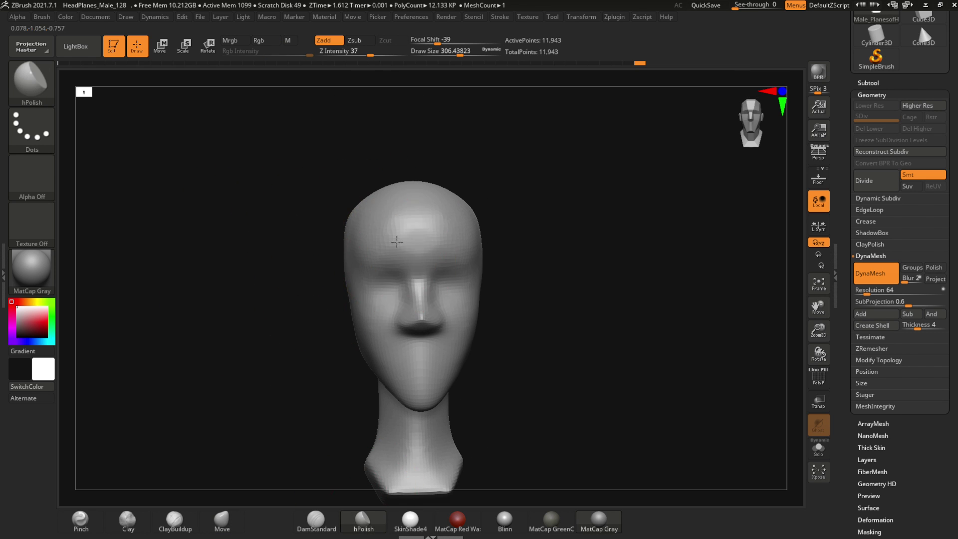
pyautogui.moveTo(373, 253); pyautogui.dragTo(358, 264, button='right')
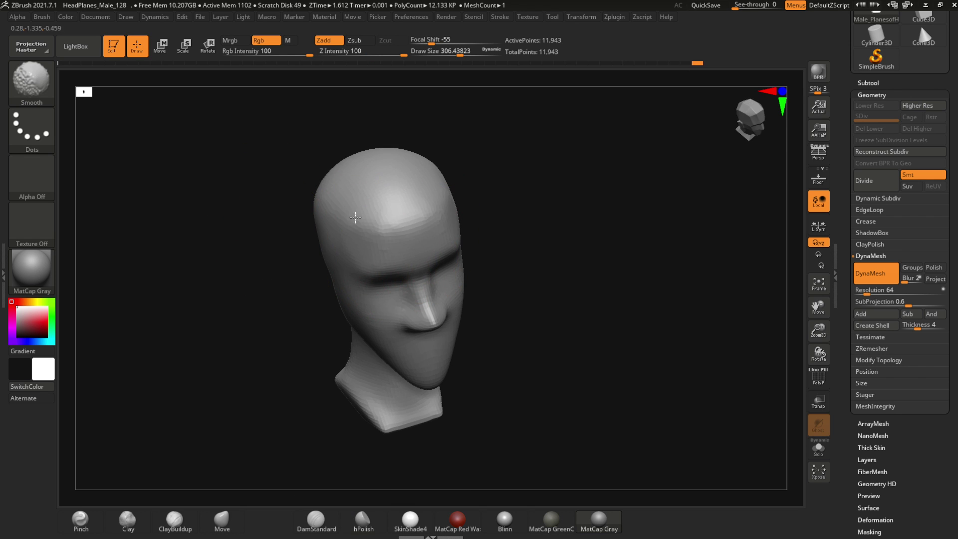
pyautogui.moveTo(355, 217); pyautogui.dragTo(190, 264)
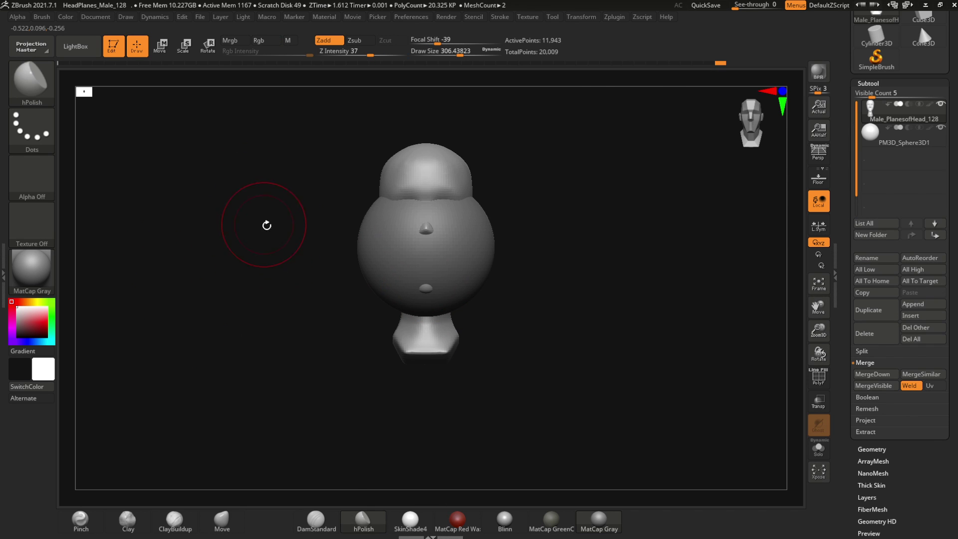
# - Move the sphere below the head with the W gizmo and enlarge the brush
pyautogui.press('w')
pyautogui.moveTo(427, 219); pyautogui.dragTo(427, 337)
pyautogui.moveTo(258, 248)
pyautogui.mouseDown()
pyautogui.moveTo(316, 308)
pyautogui.moveTo(382, 314)
pyautogui.moveTo(337, 285)
pyautogui.mouseUp()
pyautogui.press('q')
pyautogui.press('space')
pyautogui.moveTo(481, 396)
pyautogui.mouseDown()
pyautogui.moveTo(438, 289)
pyautogui.moveTo(325, 285)
pyautogui.moveTo(265, 269)
pyautogui.moveTo(271, 280)
pyautogui.mouseUp()
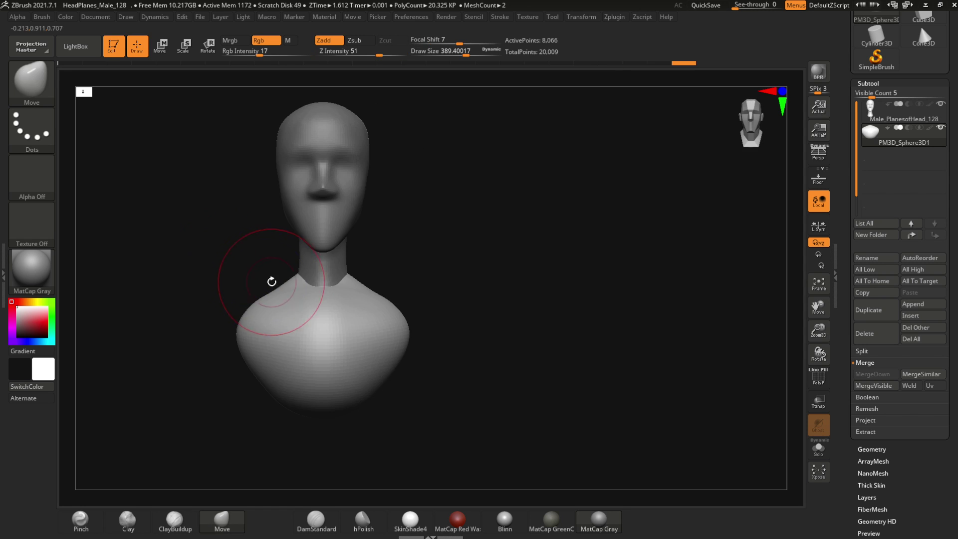
# - Flatten the bust planes with hPolish and carve a DamStandard collarbone crease
pyautogui.click(319, 525)
pyautogui.click(360, 524)
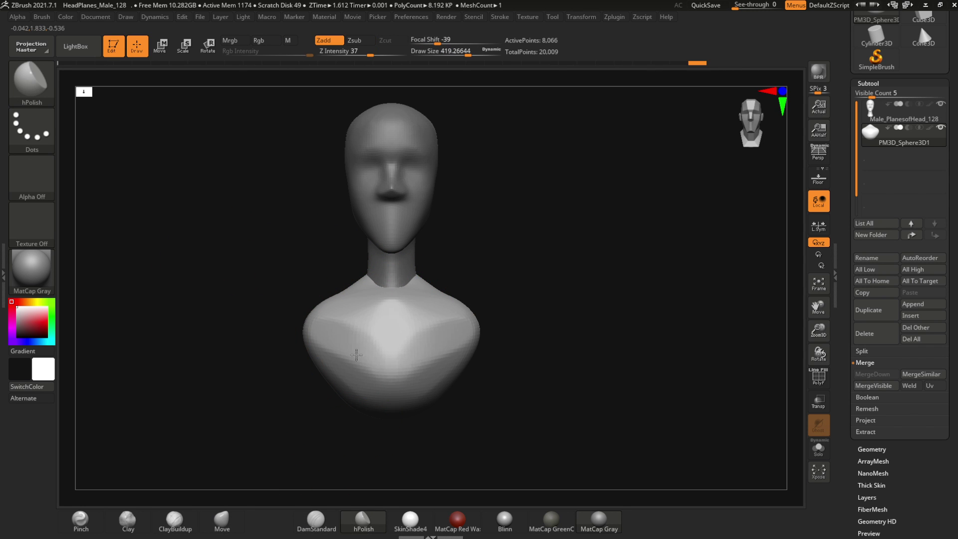
pyautogui.moveTo(327, 305); pyautogui.dragTo(338, 298)
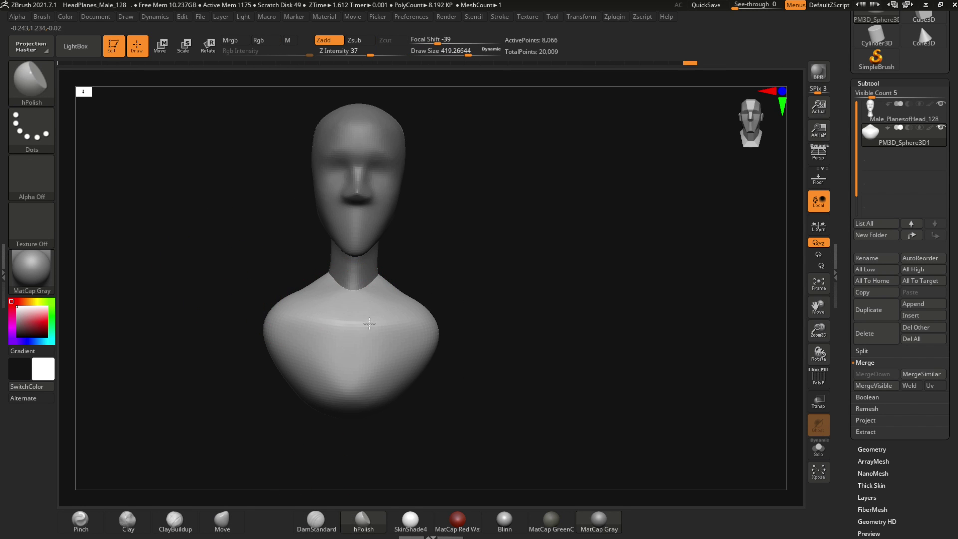
pyautogui.click(316, 521)
pyautogui.moveTo(316, 459); pyautogui.dragTo(355, 286)
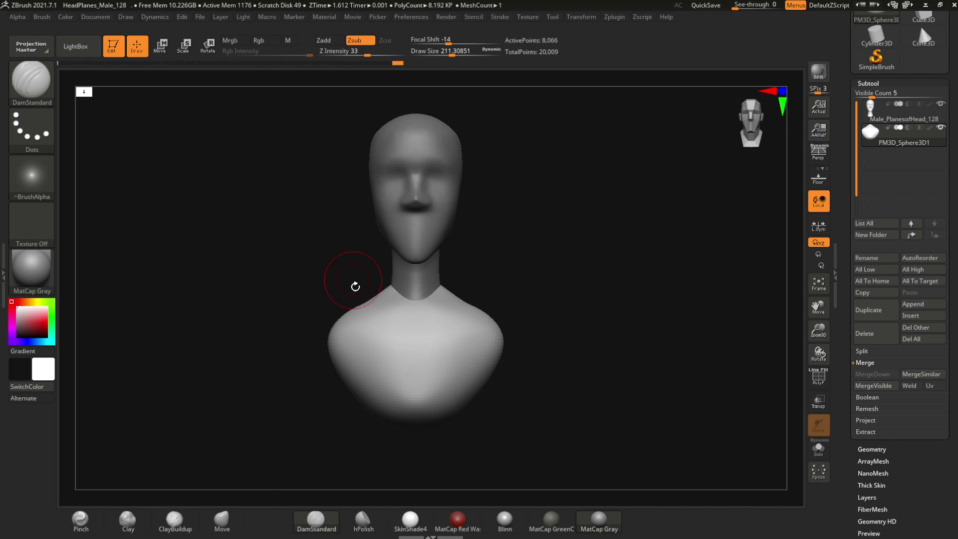
pyautogui.moveTo(474, 323); pyautogui.dragTo(363, 324)
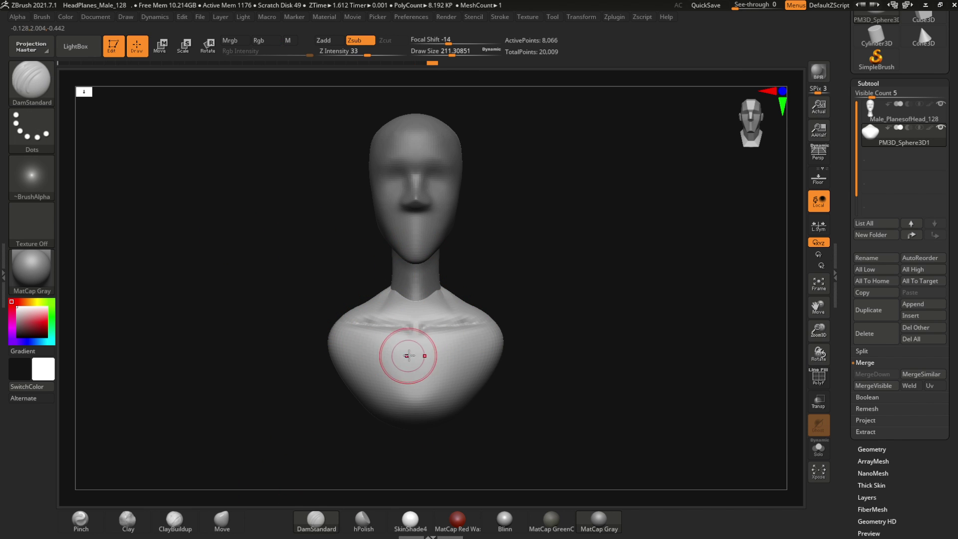
# - Build up the pectorals with ClayBuildup and shrink the brush
pyautogui.press('b')
pyautogui.press('c')
pyautogui.press('b')
pyautogui.moveTo(410, 358)
pyautogui.mouseDown()
pyautogui.moveTo(416, 378)
pyautogui.moveTo(352, 363)
pyautogui.mouseUp()
pyautogui.moveTo(280, 369)
pyautogui.mouseDown()
pyautogui.moveTo(235, 324)
pyautogui.moveTo(267, 465)
pyautogui.mouseUp()
pyautogui.press('space')
pyautogui.moveTo(417, 302); pyautogui.dragTo(402, 302)
pyautogui.moveTo(299, 209)
pyautogui.mouseDown()
pyautogui.moveTo(397, 264)
pyautogui.moveTo(320, 241)
pyautogui.mouseUp()
# - DynaMesh the chest at resolution 128 and combine it with the head subtool
pyautogui.click(868, 84)
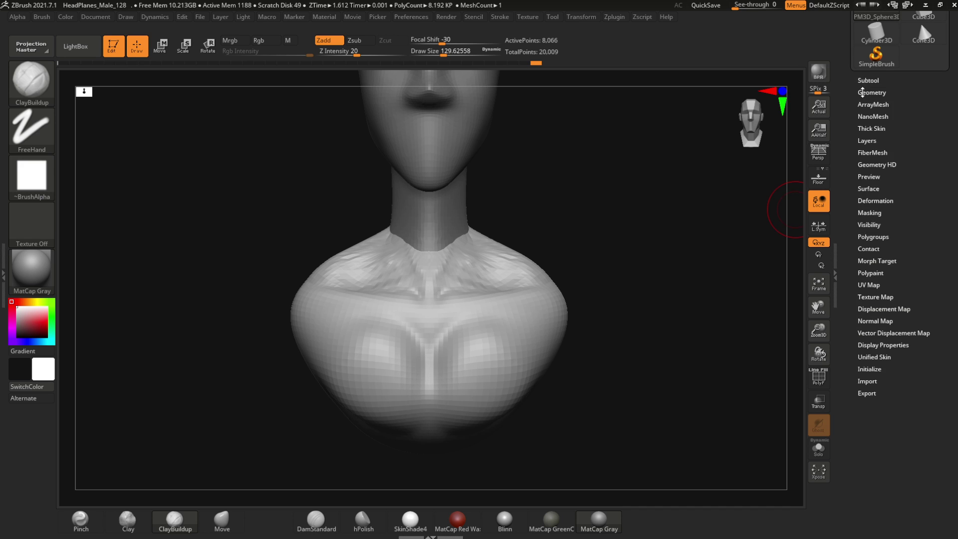
pyautogui.click(870, 268)
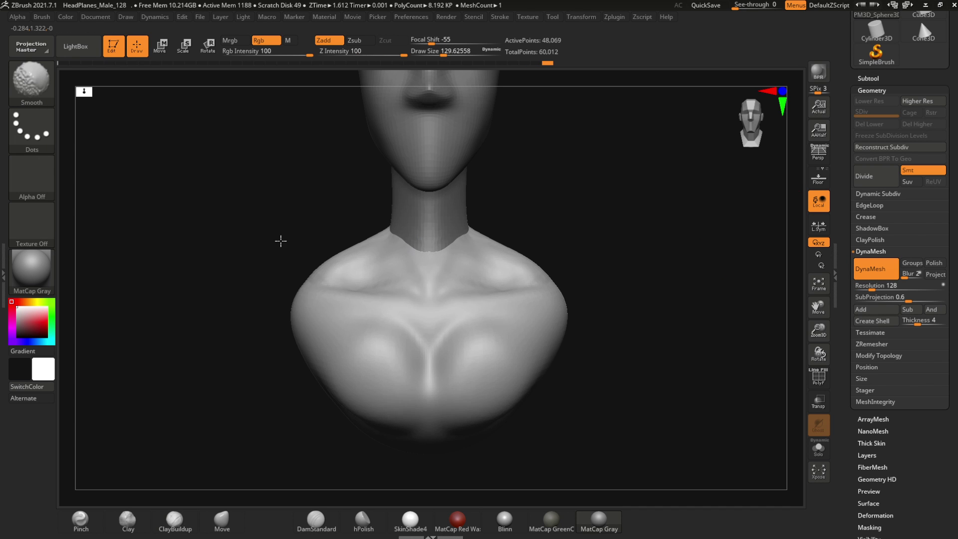
pyautogui.moveTo(280, 240); pyautogui.dragTo(182, 234)
pyautogui.moveTo(228, 301)
pyautogui.mouseDown()
pyautogui.moveTo(347, 274)
pyautogui.moveTo(319, 299)
pyautogui.moveTo(236, 254)
pyautogui.mouseUp()
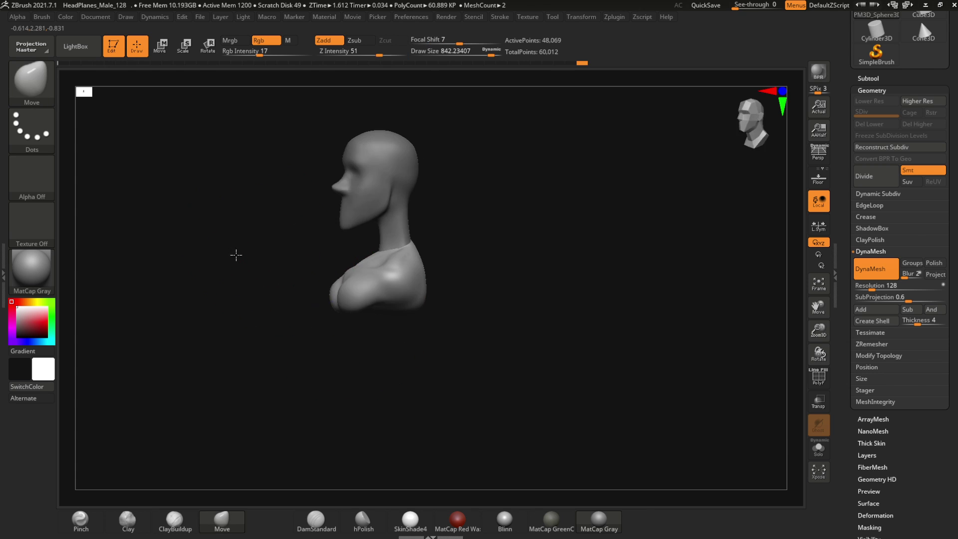
pyautogui.moveTo(348, 284)
pyautogui.mouseDown()
pyautogui.moveTo(213, 246)
pyautogui.moveTo(229, 231)
pyautogui.moveTo(212, 239)
pyautogui.moveTo(357, 263)
pyautogui.moveTo(334, 236)
pyautogui.moveTo(369, 261)
pyautogui.mouseUp()
pyautogui.keyDown('alt'); pyautogui.click(395, 264); pyautogui.keyUp('alt')
pyautogui.keyDown('alt'); pyautogui.click(370, 261); pyautogui.keyUp('alt')
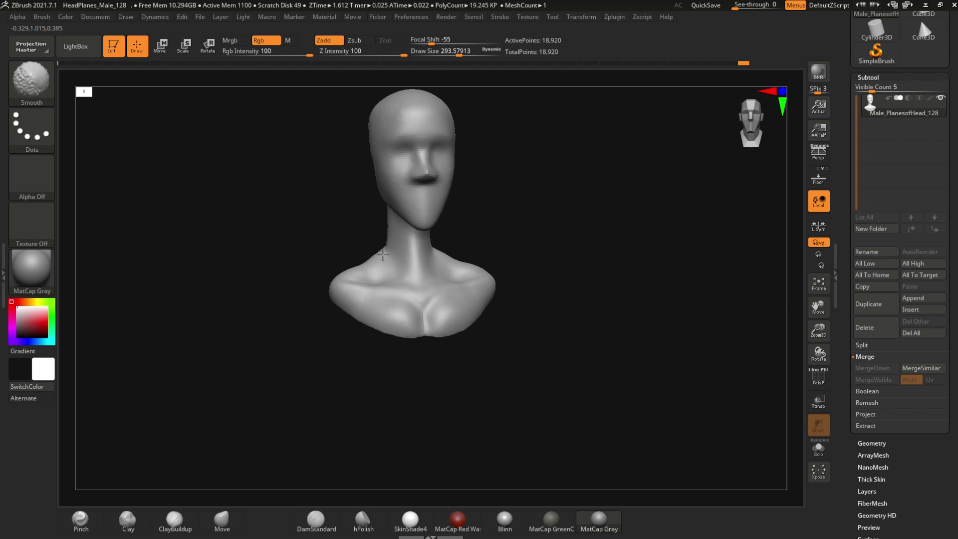
# - Refine the merged chest with DamStandard and a slightly larger ClayBuildup brush
pyautogui.click(316, 518)
pyautogui.press('space')
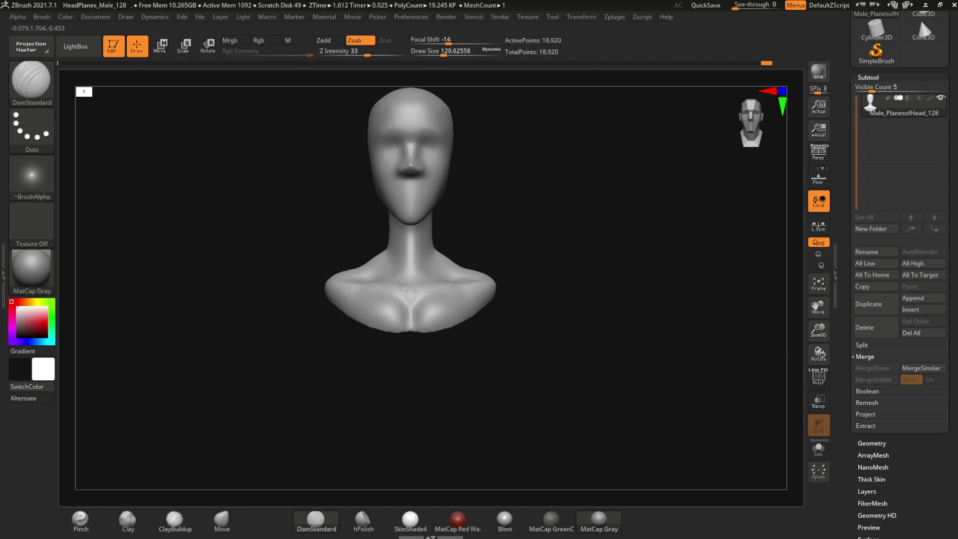
pyautogui.press('b')
pyautogui.press('c')
pyautogui.press('b')
pyautogui.moveTo(300, 188)
pyautogui.mouseDown()
pyautogui.moveTo(288, 263)
pyautogui.moveTo(374, 252)
pyautogui.moveTo(310, 199)
pyautogui.mouseUp()
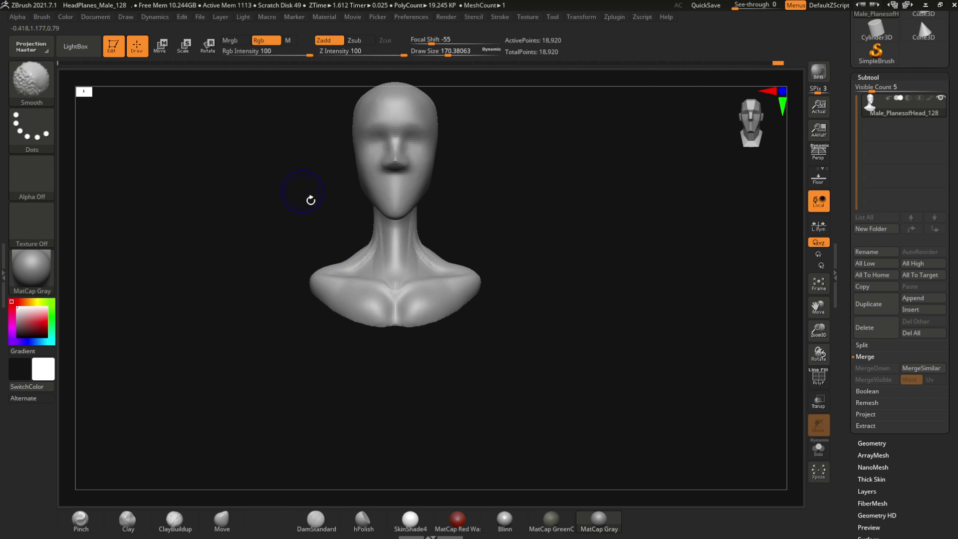
pyautogui.press('space')
pyautogui.press('space')
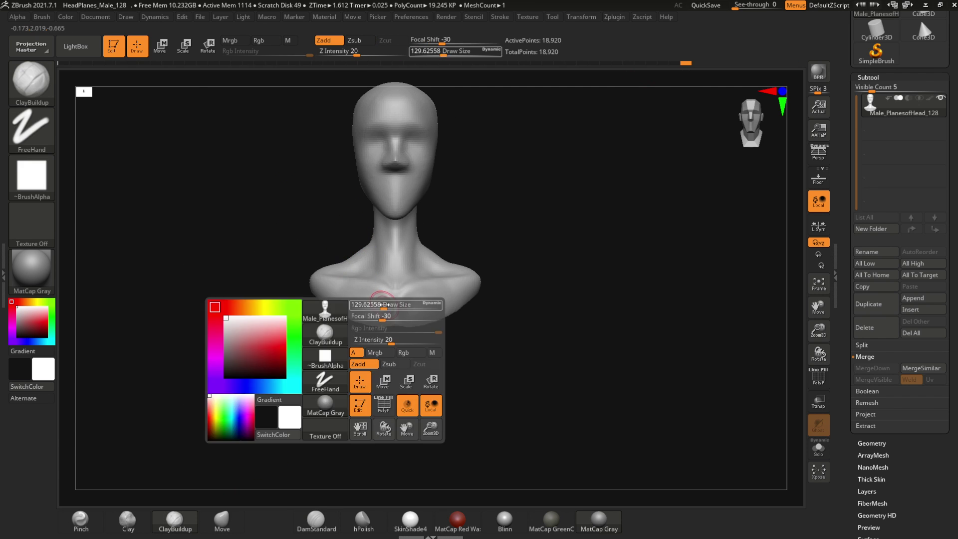
pyautogui.moveTo(355, 302); pyautogui.dragTo(359, 302)
pyautogui.moveTo(279, 284); pyautogui.dragTo(201, 269)
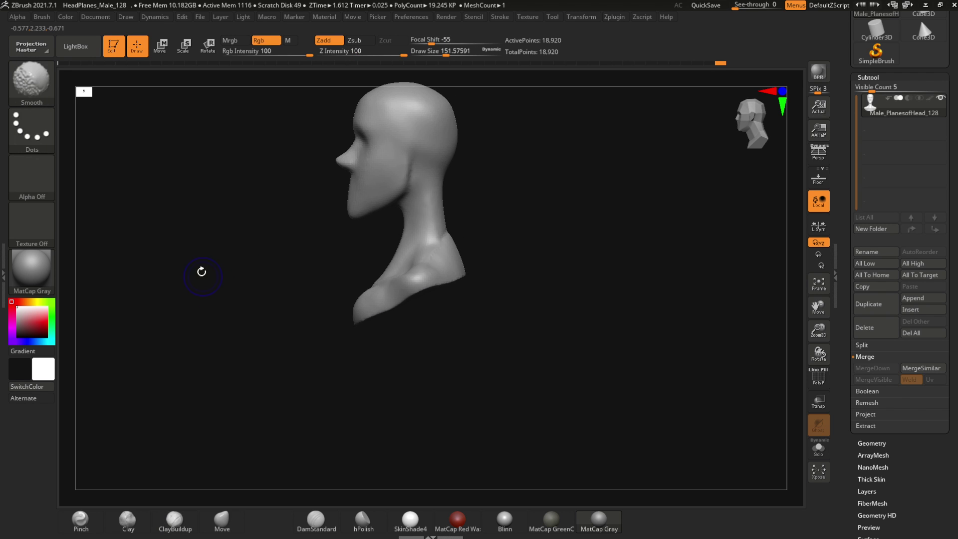
pyautogui.hotkey('ctrl', 'shift')
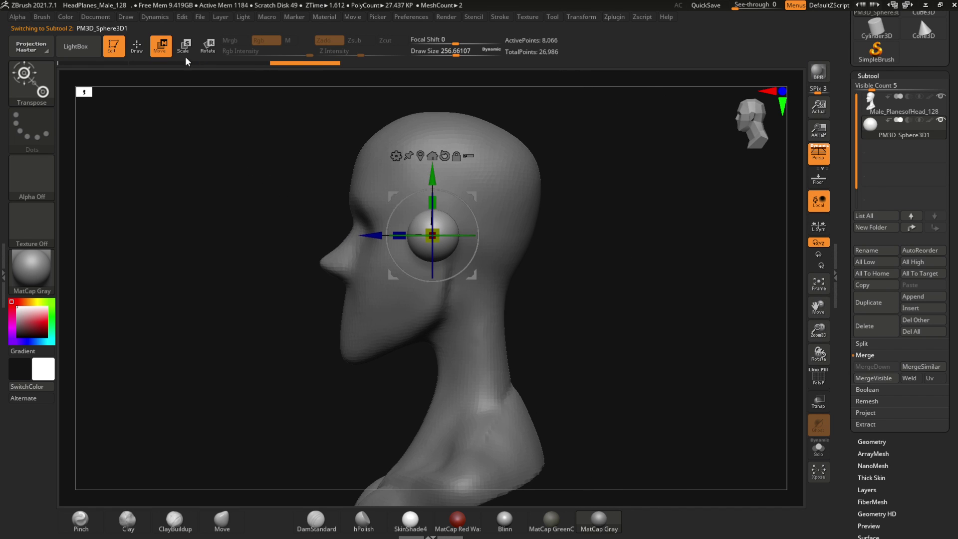
# - Shape the sphere into a pointed ear with hPolish and Move, then DynaMesh it
pyautogui.click(363, 519)
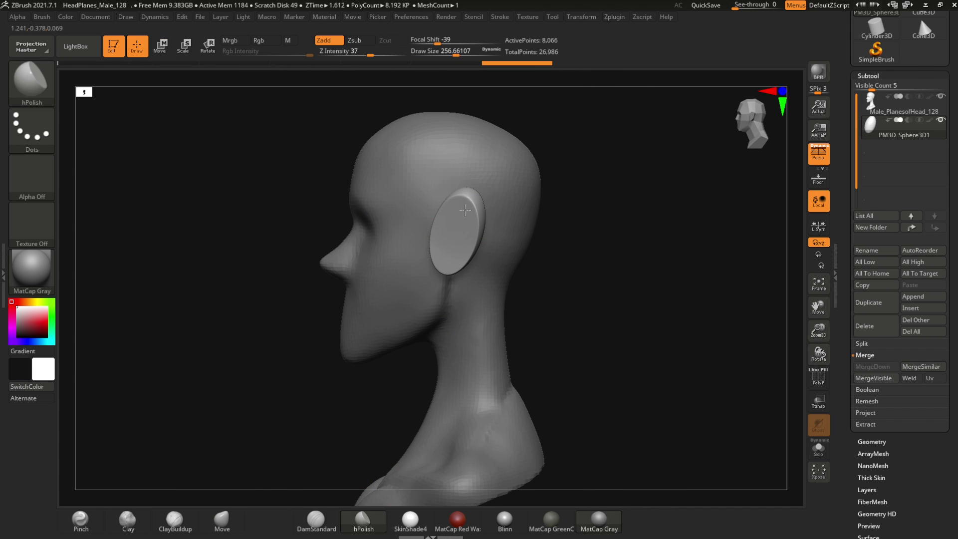
pyautogui.click(222, 519)
pyautogui.press('space')
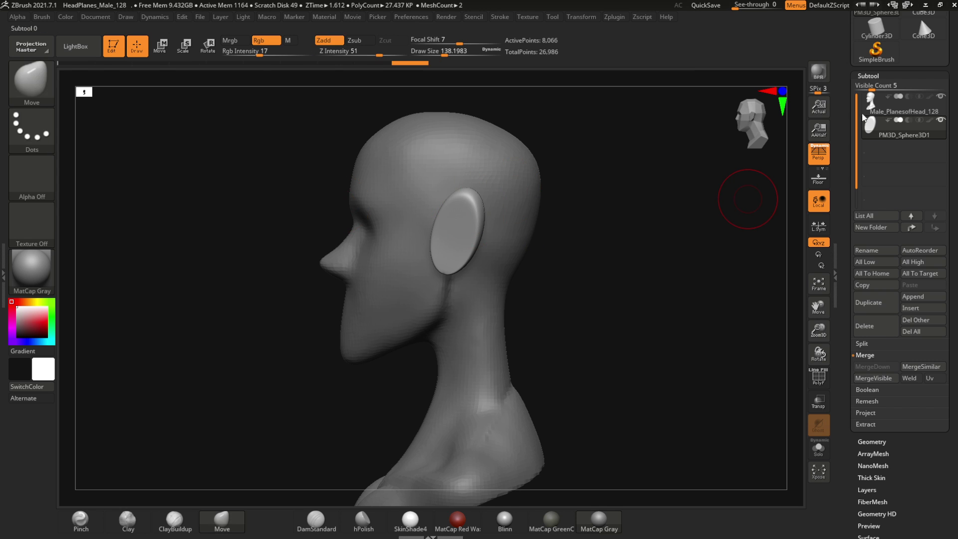
pyautogui.click(871, 442)
pyautogui.click(870, 248)
pyautogui.click(875, 265)
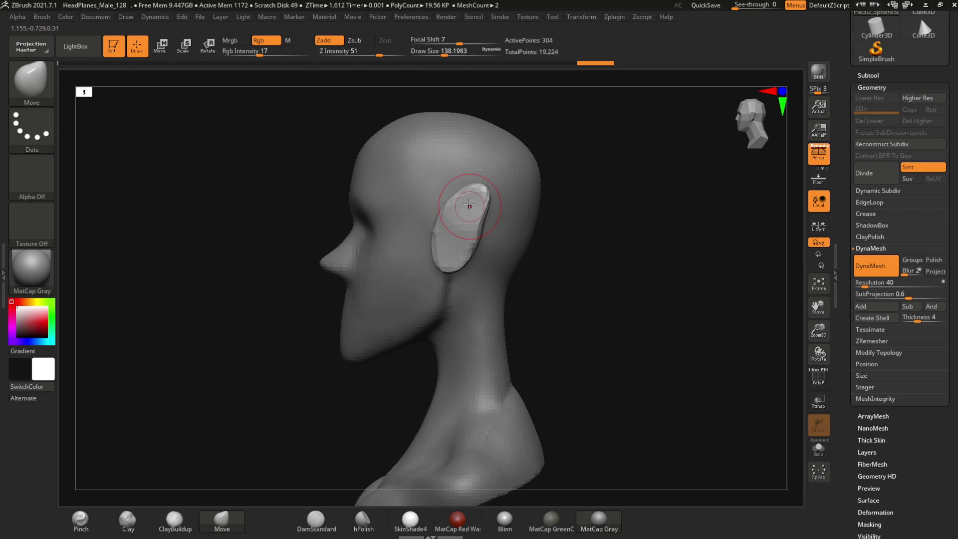
# - Rotate the ear with Transpose to sit against the side of the head, opening SubTool Master
pyautogui.click(740, 120)
pyautogui.press('w')
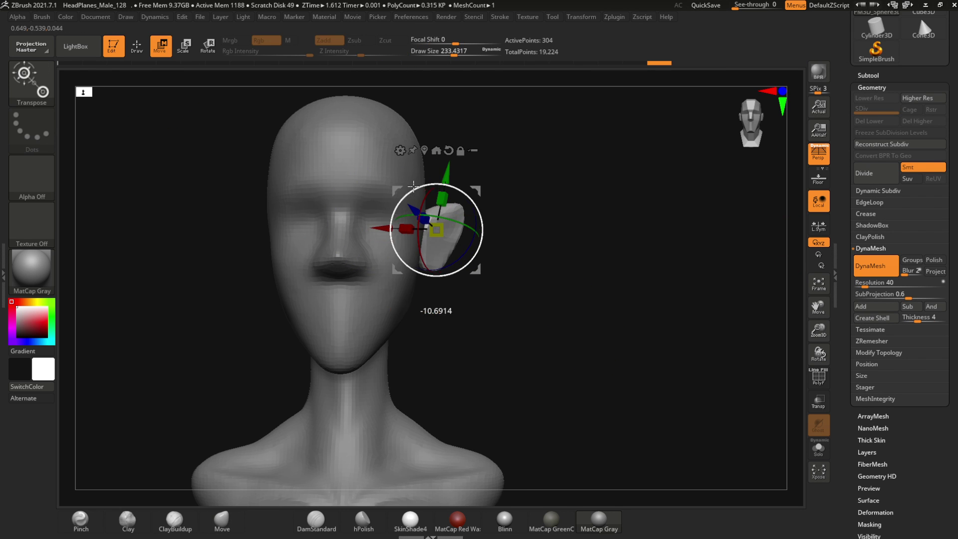
pyautogui.moveTo(386, 186); pyautogui.dragTo(514, 220)
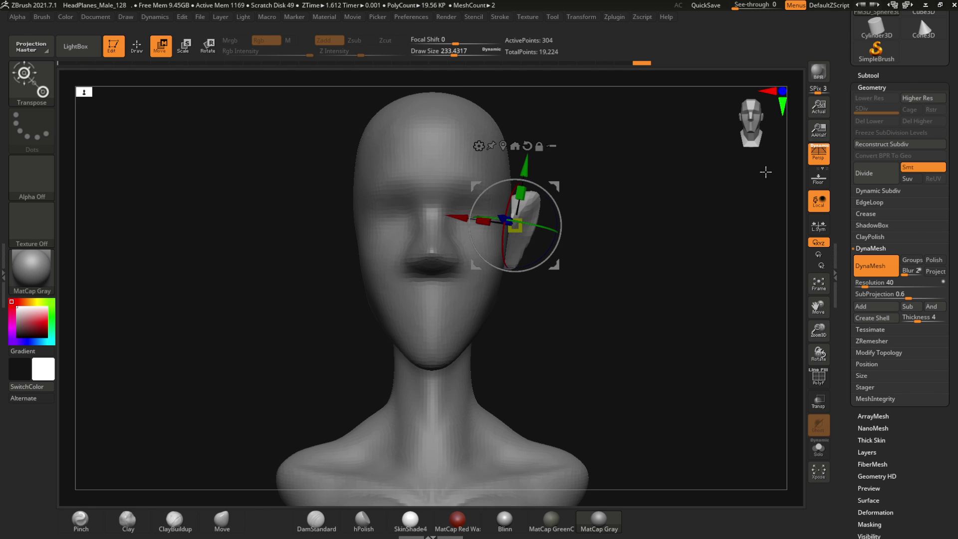
pyautogui.moveTo(765, 171); pyautogui.dragTo(178, 173)
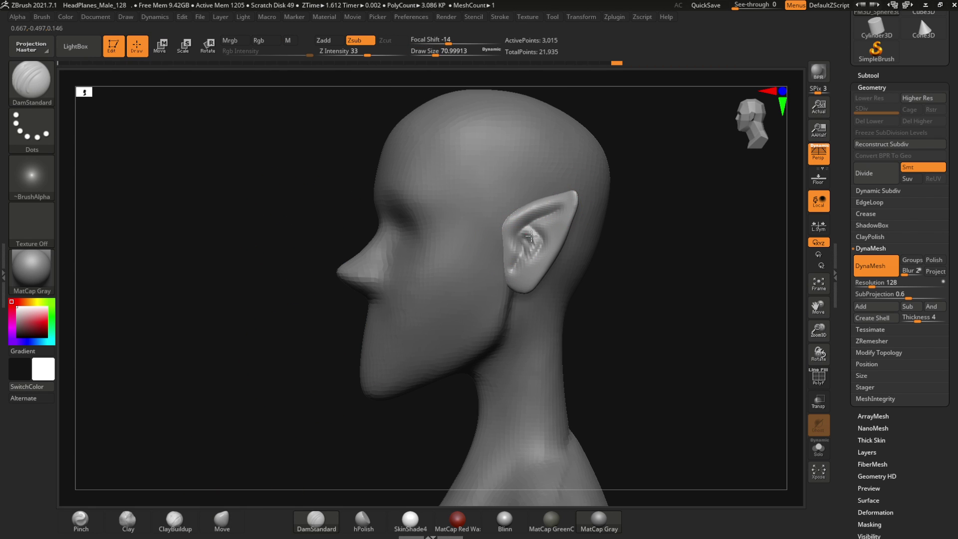
pyautogui.hotkey('ctrl', 'z')
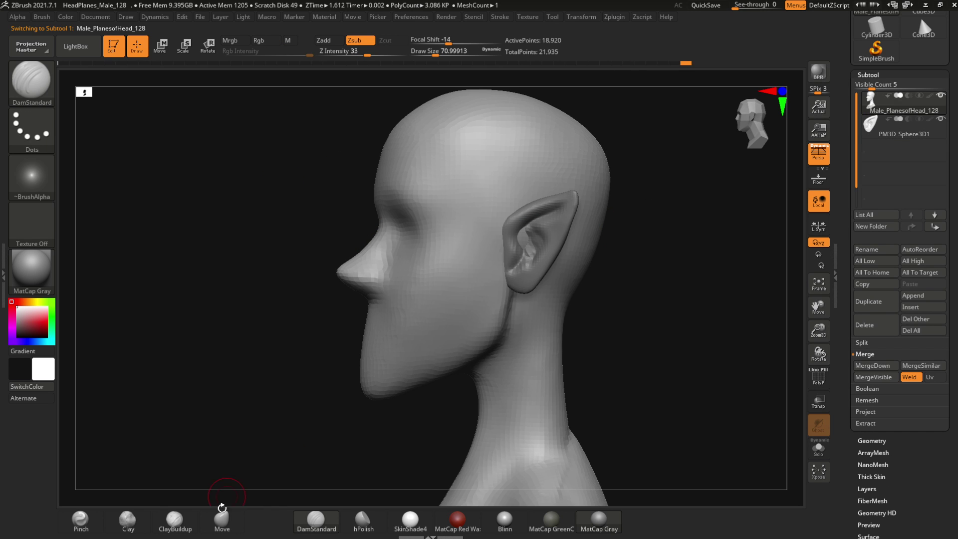
pyautogui.press('w')
pyautogui.moveTo(235, 237); pyautogui.dragTo(449, 239)
pyautogui.click(546, 234)
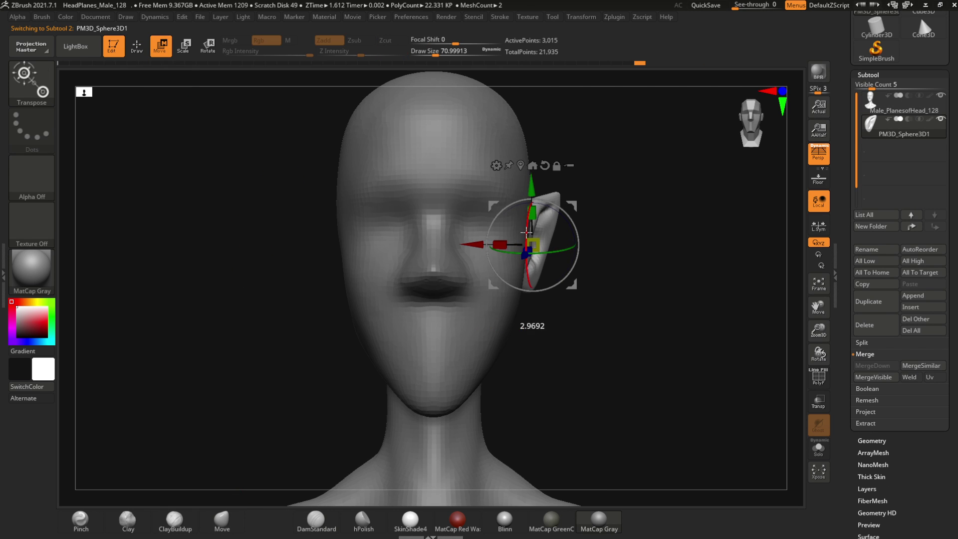
pyautogui.moveTo(617, 321)
pyautogui.mouseDown()
pyautogui.moveTo(278, 221)
pyautogui.moveTo(543, 237)
pyautogui.moveTo(231, 199)
pyautogui.mouseUp()
pyautogui.click(614, 16)
pyautogui.click(631, 191)
# - Mirror the elf ear across X merged into one subtool, then inspect both ears
pyautogui.click(668, 192)
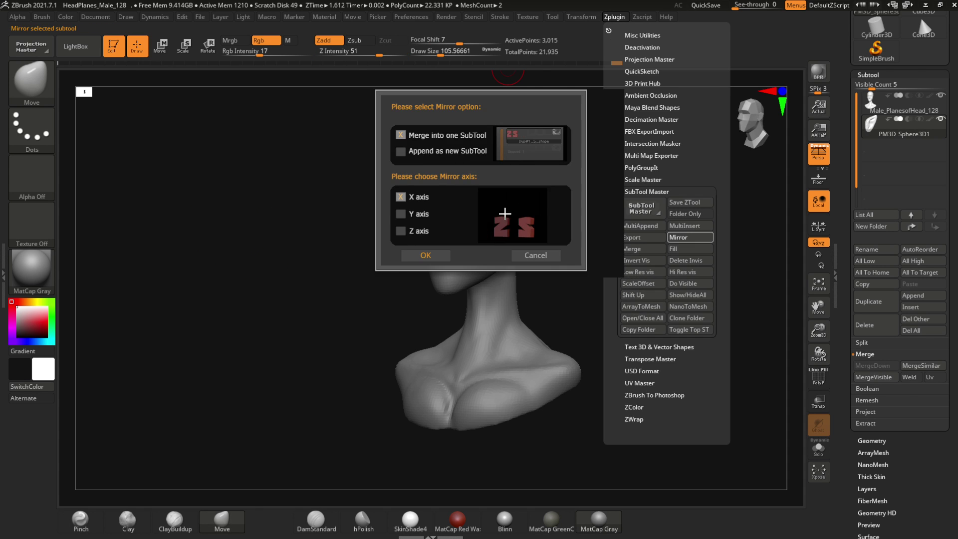
pyautogui.click(427, 250)
pyautogui.moveTo(690, 180)
pyautogui.mouseDown()
pyautogui.moveTo(305, 231)
pyautogui.moveTo(276, 258)
pyautogui.moveTo(222, 218)
pyautogui.mouseUp()
pyautogui.press('b')
pyautogui.press('p')
pyautogui.press('i')
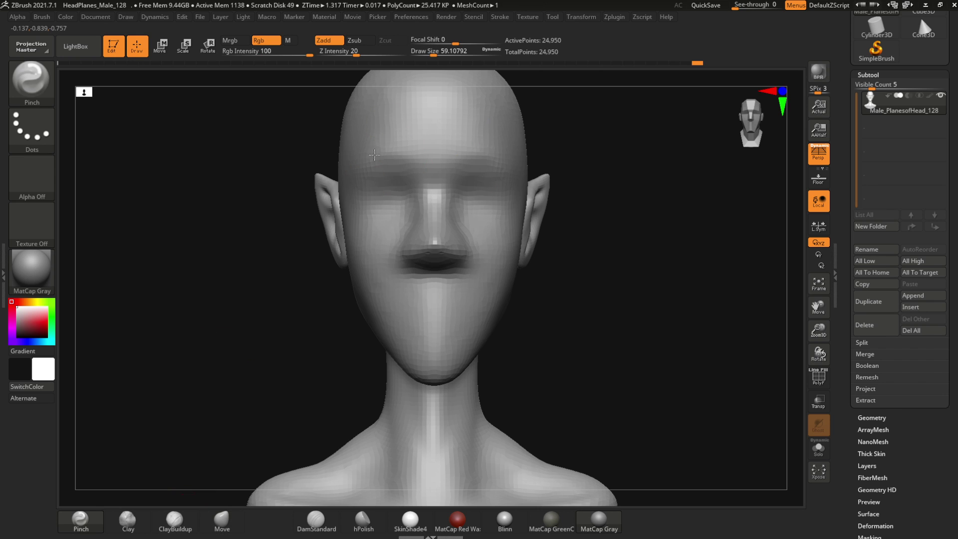
pyautogui.press('w')
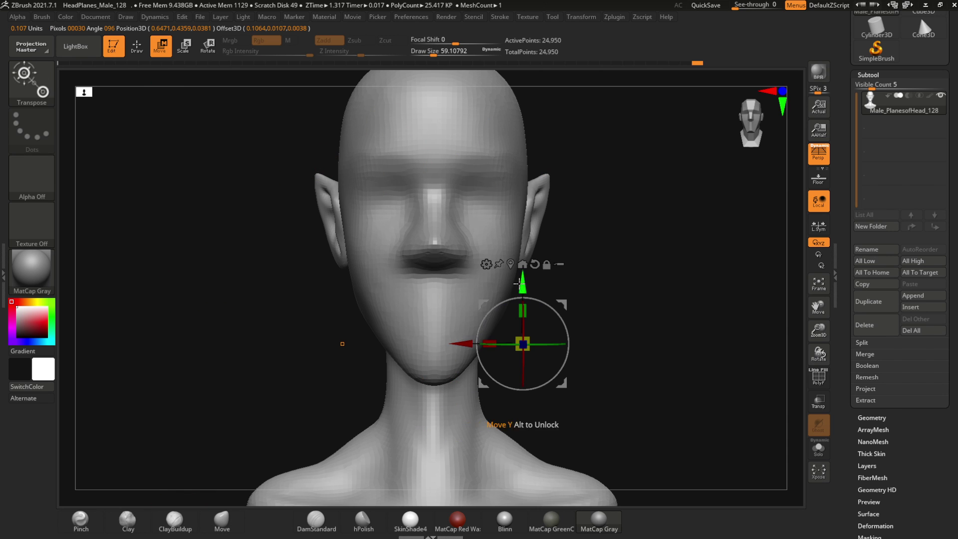
pyautogui.moveTo(349, 319); pyautogui.dragTo(284, 299)
pyautogui.press('q')
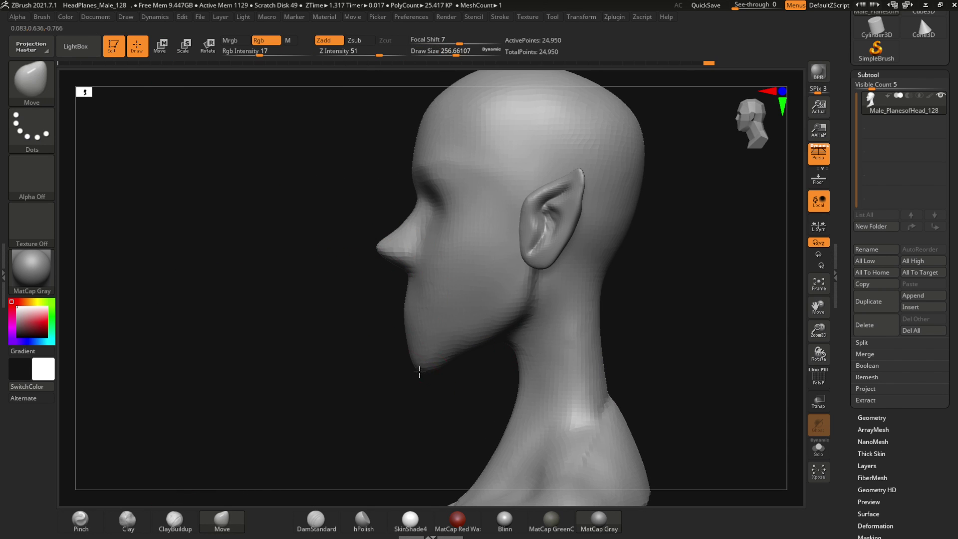
pyautogui.moveTo(419, 372); pyautogui.dragTo(251, 277)
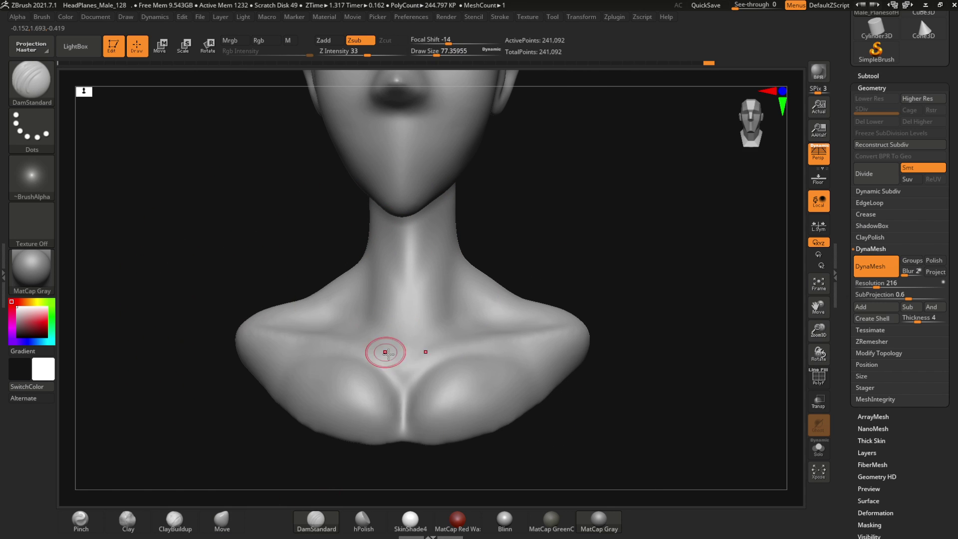
# - Build up clay along the collarbones and smooth the chest and cleavage
pyautogui.moveTo(359, 349)
pyautogui.mouseDown()
pyautogui.moveTo(239, 329)
pyautogui.moveTo(380, 359)
pyautogui.mouseUp()
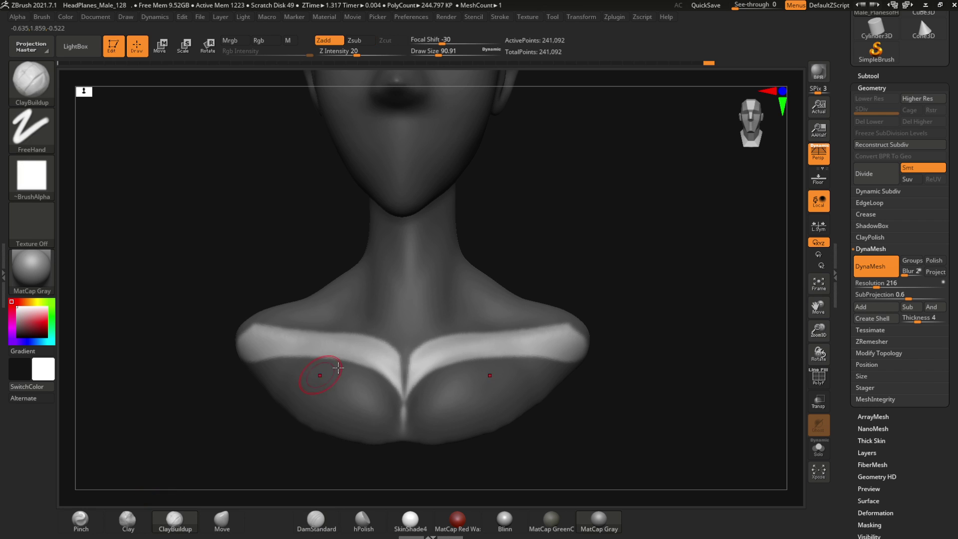
pyautogui.hotkey('ctrl', 'z')
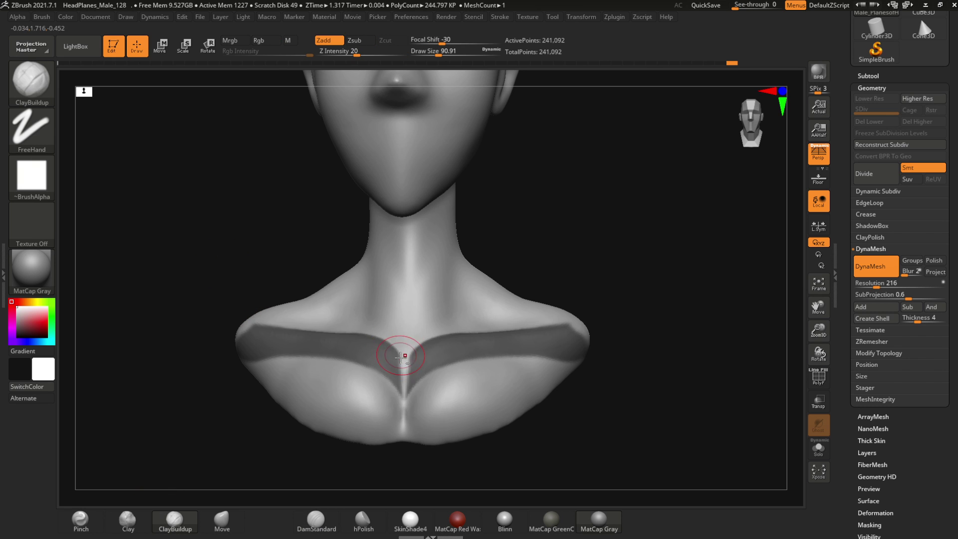
pyautogui.keyDown('shift'); pyautogui.moveTo(369, 330); pyautogui.dragTo(376, 338); pyautogui.keyUp('shift')
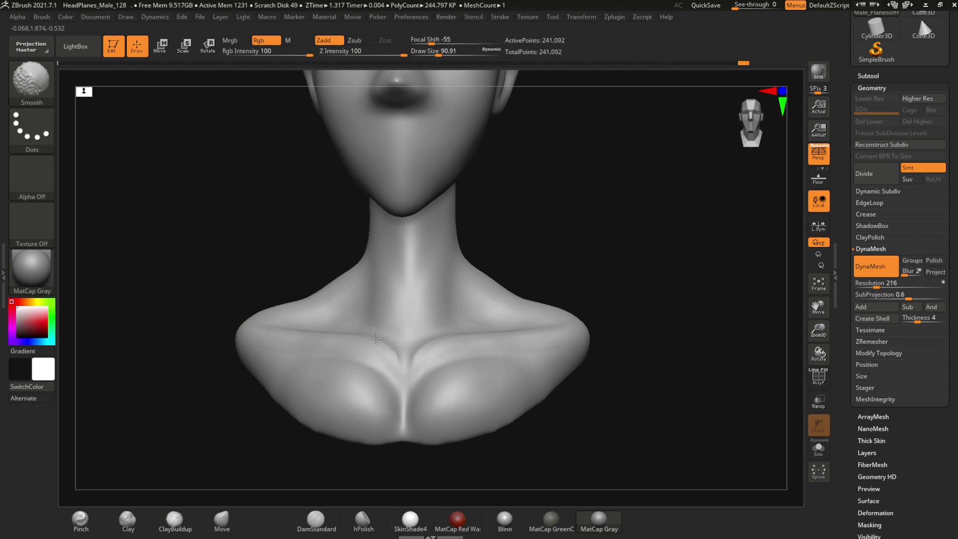
pyautogui.keyDown('shift'); pyautogui.moveTo(402, 404); pyautogui.dragTo(406, 469); pyautogui.keyUp('shift')
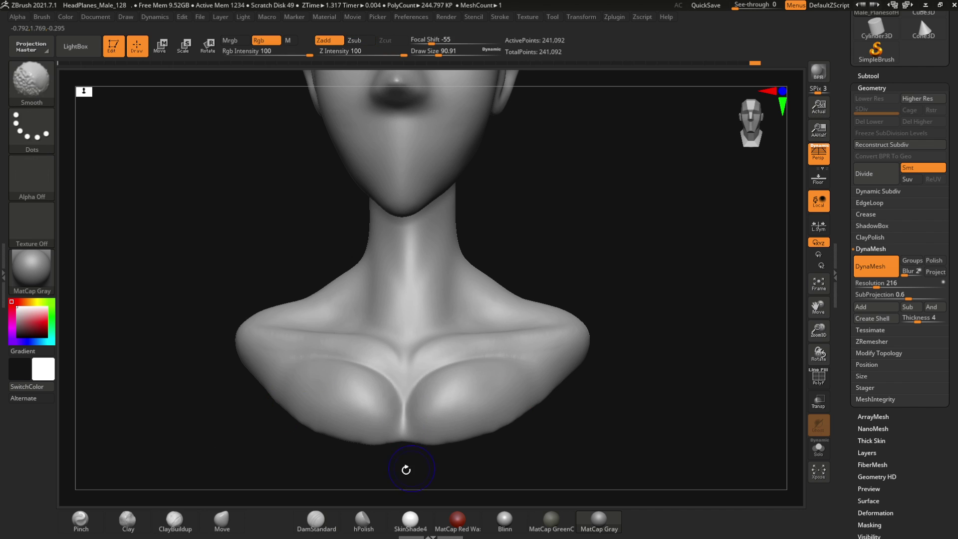
pyautogui.press('space')
pyautogui.moveTo(192, 331); pyautogui.dragTo(363, 339)
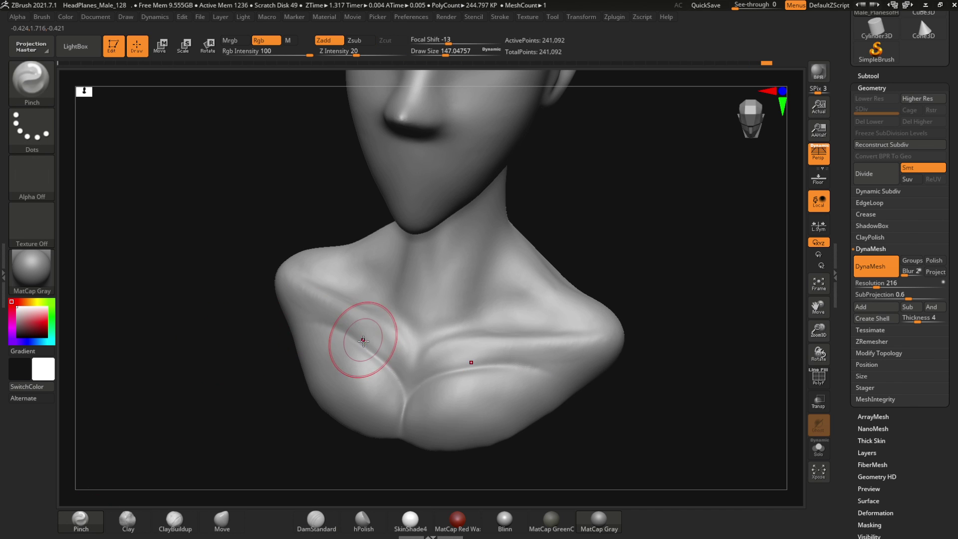
# - Polish the bust with hPolish and refine the front of the neck with DamStandard
pyautogui.press('b')
pyautogui.press('h')
pyautogui.press('p')
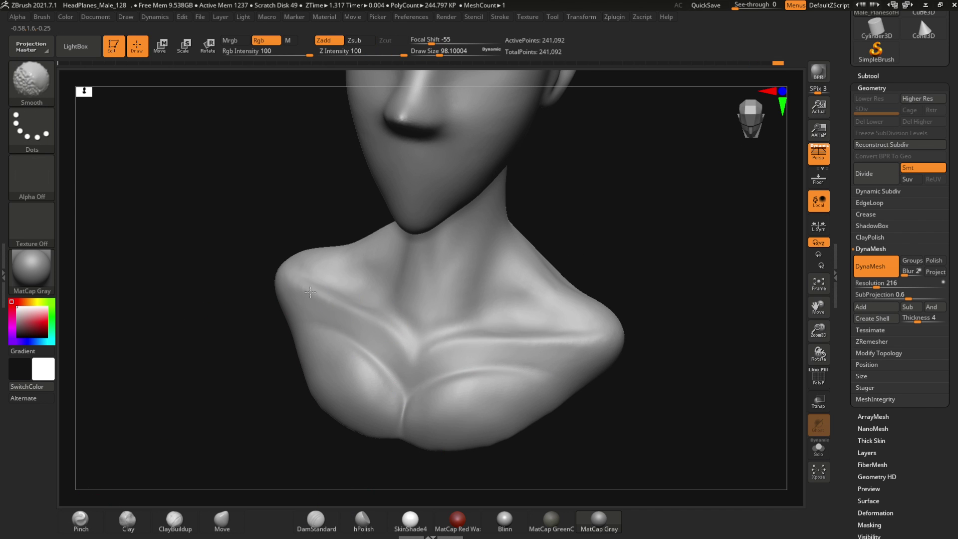
pyautogui.moveTo(309, 292)
pyautogui.mouseDown()
pyautogui.moveTo(341, 336)
pyautogui.moveTo(358, 171)
pyautogui.moveTo(424, 318)
pyautogui.mouseUp()
pyautogui.press('b')
pyautogui.press('d')
pyautogui.press('s')
pyautogui.keyDown('shift'); pyautogui.moveTo(405, 206); pyautogui.dragTo(424, 314); pyautogui.keyUp('shift')
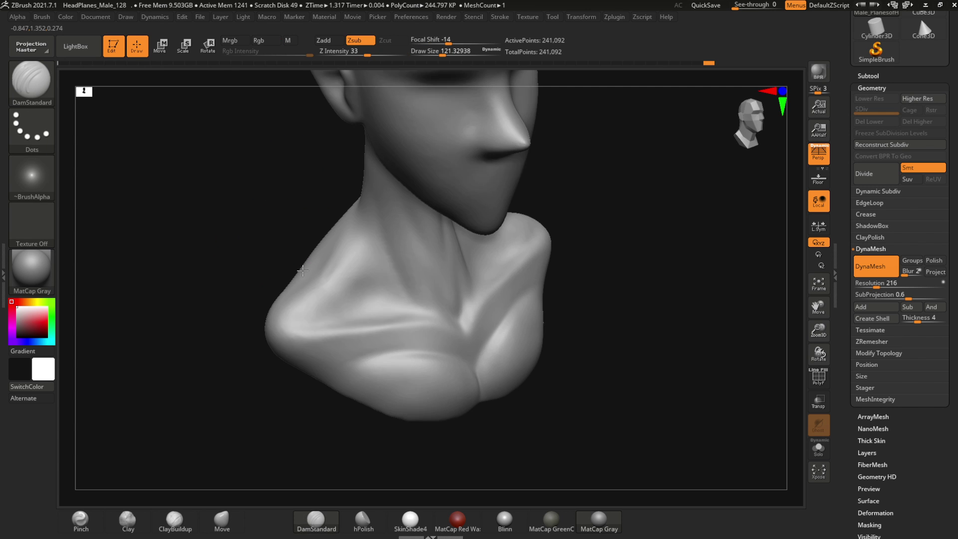
# - Build up the shoulder with the ClayBuildup brush
pyautogui.moveTo(214, 239); pyautogui.dragTo(344, 292)
pyautogui.press('b')
pyautogui.press('c')
pyautogui.press('b')
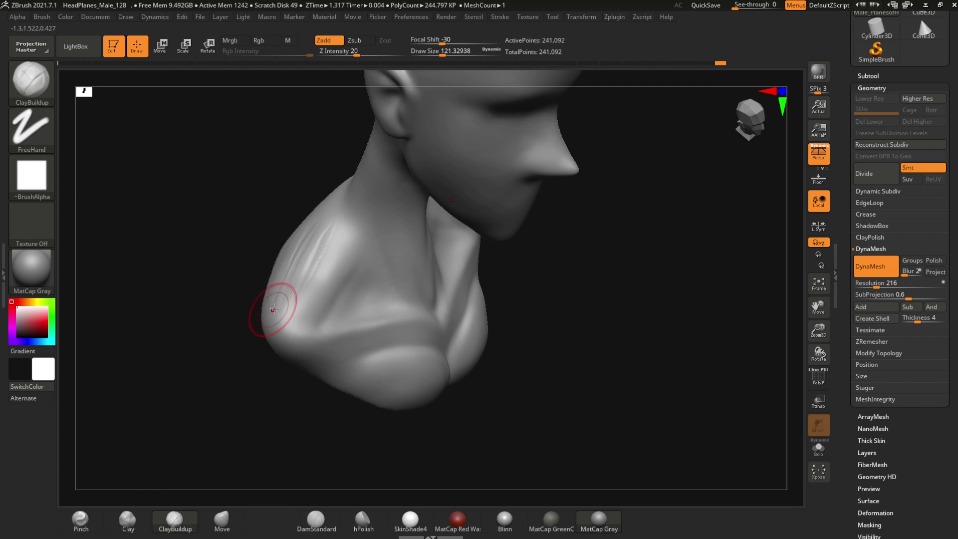
pyautogui.keyDown('shift'); pyautogui.moveTo(199, 280); pyautogui.dragTo(114, 213); pyautogui.keyUp('shift')
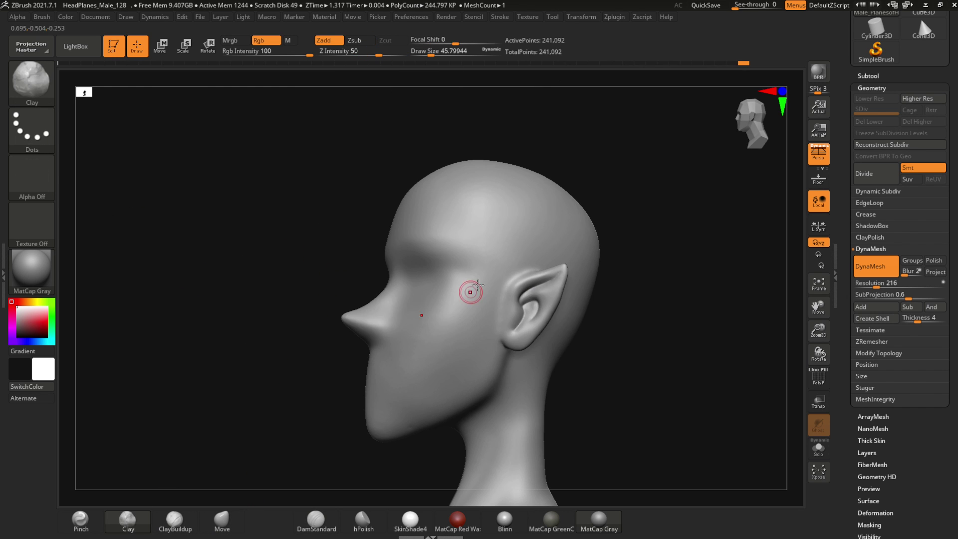
# - Carve creases and build up clay on the nose from front and three-quarter views
pyautogui.keyDown('shift'); pyautogui.moveTo(510, 278); pyautogui.dragTo(301, 357, button='right'); pyautogui.keyUp('shift')
pyautogui.press('space')
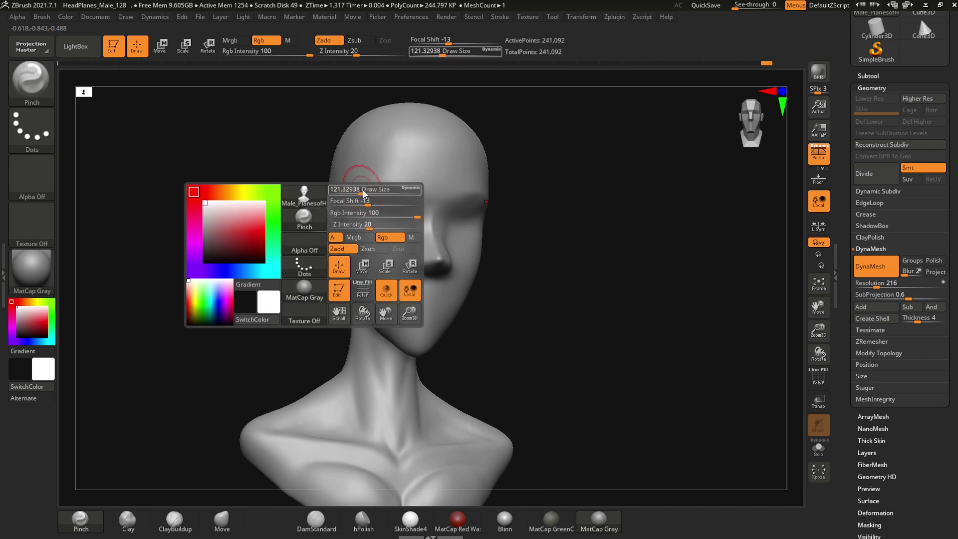
pyautogui.moveTo(418, 198)
pyautogui.mouseDown(button='right')
pyautogui.moveTo(313, 189)
pyautogui.moveTo(225, 231)
pyautogui.moveTo(250, 208)
pyautogui.moveTo(203, 359)
pyautogui.moveTo(409, 329)
pyautogui.moveTo(342, 267)
pyautogui.moveTo(344, 279)
pyautogui.moveTo(360, 260)
pyautogui.moveTo(305, 209)
pyautogui.moveTo(229, 267)
pyautogui.mouseUp(button='right')
pyautogui.press('b')
pyautogui.press('d')
pyautogui.press('s')
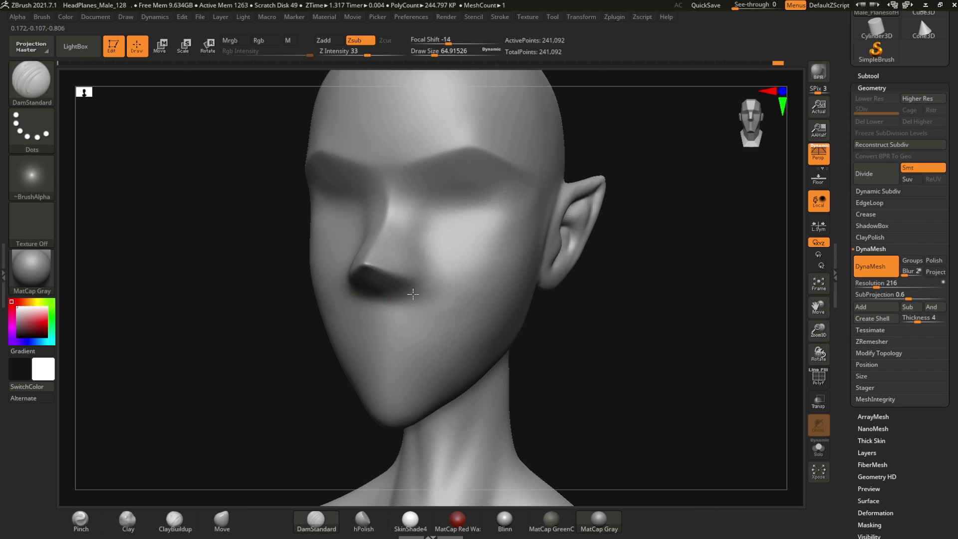
pyautogui.moveTo(410, 290)
pyautogui.mouseDown(button='right')
pyautogui.moveTo(423, 237)
pyautogui.moveTo(220, 284)
pyautogui.mouseUp(button='right')
pyautogui.press('b')
pyautogui.press('c')
pyautogui.press('b')
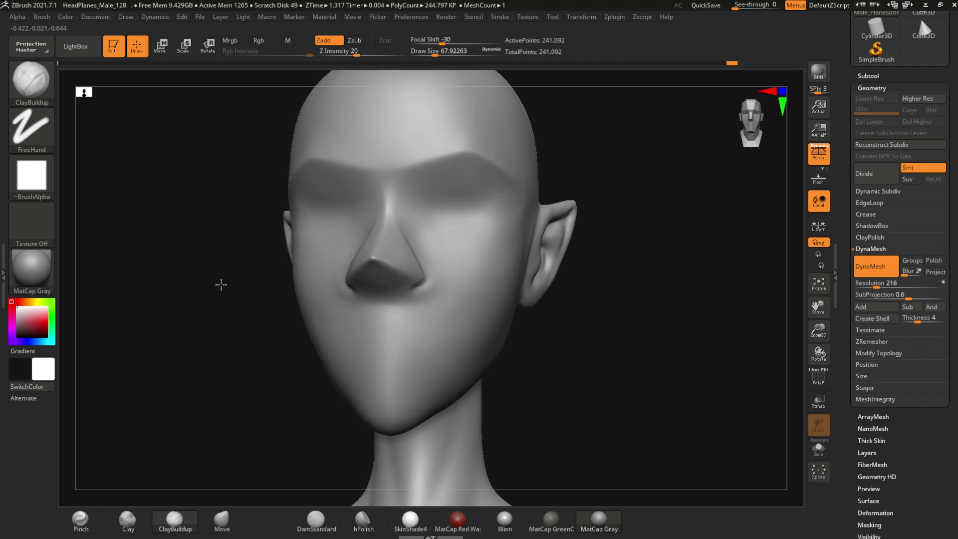
# - Refine the underside of the nose with DamStandard, masking and smoothing the nostrils
pyautogui.press('space')
pyautogui.press('b')
pyautogui.press('d')
pyautogui.press('s')
pyautogui.press('ctrl')
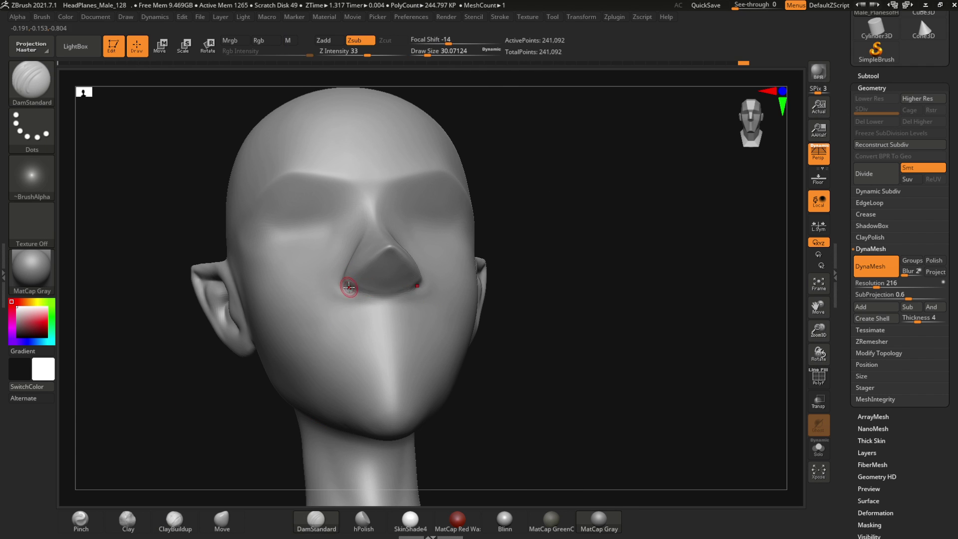
pyautogui.moveTo(313, 283); pyautogui.dragTo(379, 289, button='right')
pyautogui.keyDown('shift'); pyautogui.moveTo(355, 291); pyautogui.dragTo(411, 286); pyautogui.keyUp('shift')
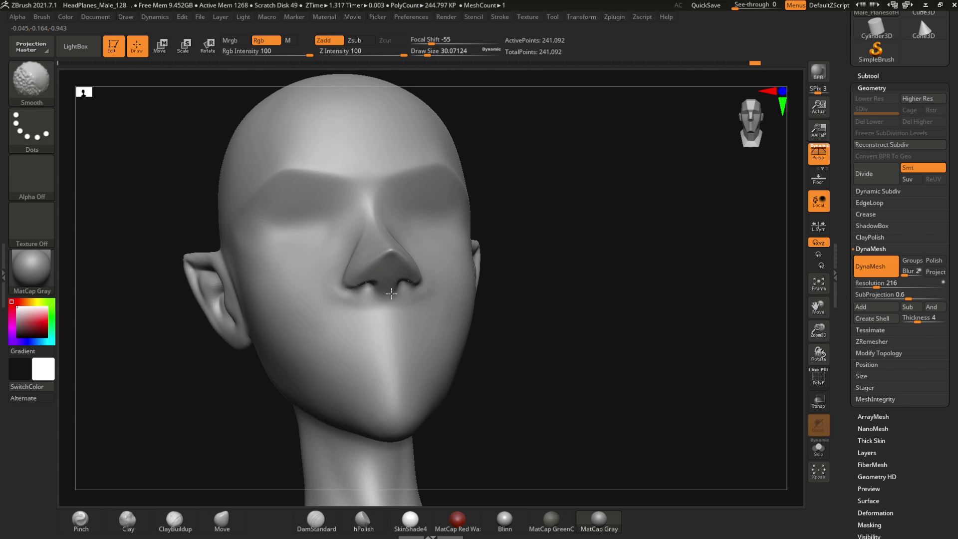
pyautogui.moveTo(391, 293); pyautogui.dragTo(364, 501, button='right')
# - Shape the pointed ear with ClayBuildup and DamStandard from three-quarter and low views
pyautogui.press('b')
pyautogui.press('c')
pyautogui.press('l')
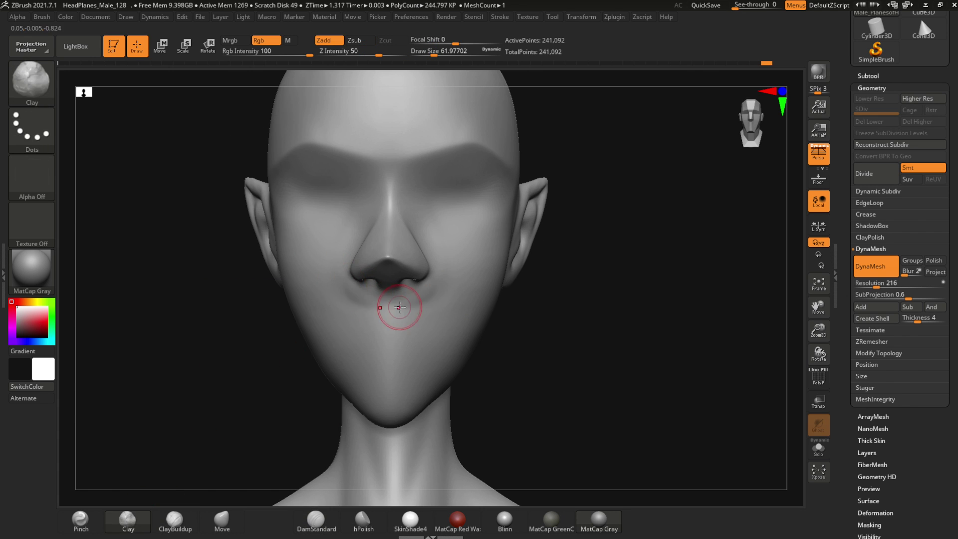
pyautogui.moveTo(338, 234); pyautogui.dragTo(353, 197, button='right')
pyautogui.press('b')
pyautogui.press('d')
pyautogui.press('s')
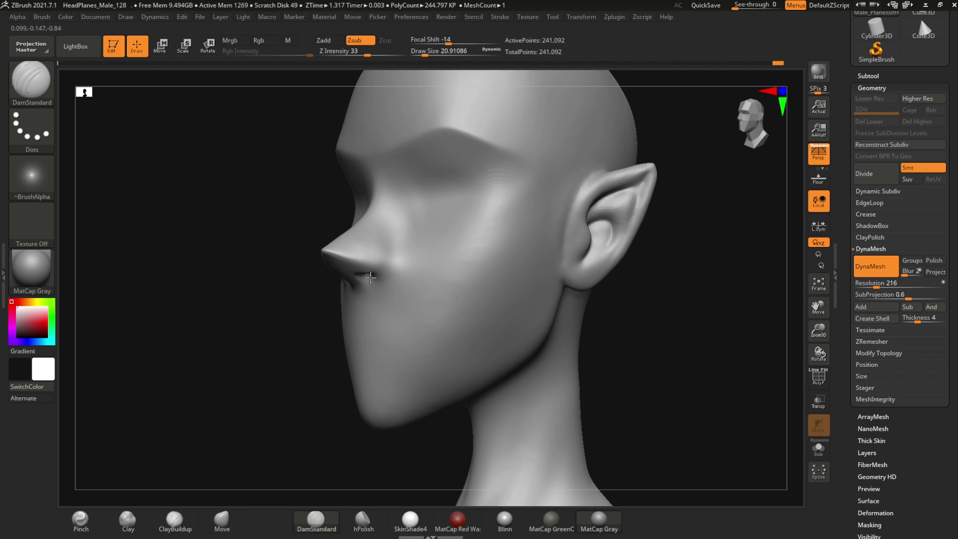
pyautogui.click(122, 522)
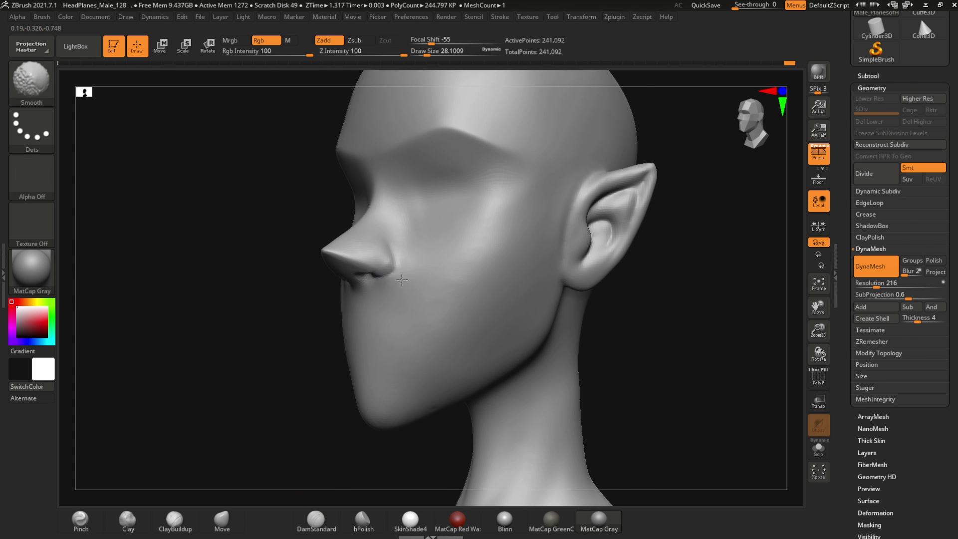
pyautogui.press('f')
pyautogui.moveTo(165, 252)
pyautogui.mouseDown(button='right')
pyautogui.moveTo(249, 277)
pyautogui.moveTo(552, 316)
pyautogui.mouseUp(button='right')
# - Touch up the nose and ear profile with ClayBuildup and DamStandard, then save the sculpt
pyautogui.press('b')
pyautogui.press('c')
pyautogui.press('b')
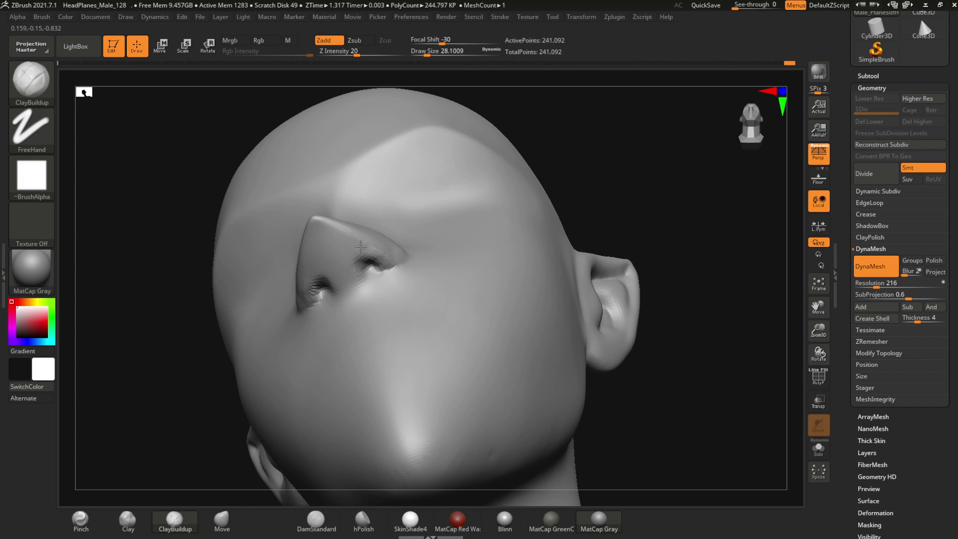
pyautogui.press('b')
pyautogui.press('d')
pyautogui.press('s')
pyautogui.moveTo(324, 283)
pyautogui.mouseDown(button='right')
pyautogui.moveTo(163, 327)
pyautogui.moveTo(359, 289)
pyautogui.mouseUp(button='right')
pyautogui.hotkey('ctrl', 's')
pyautogui.press('f')
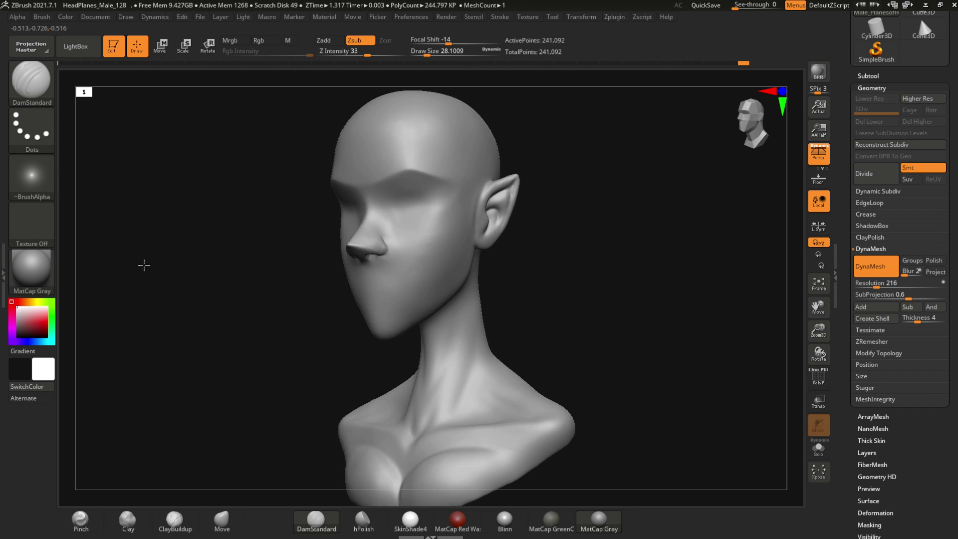
pyautogui.moveTo(143, 265)
pyautogui.mouseDown(button='right')
pyautogui.moveTo(154, 268)
pyautogui.moveTo(201, 225)
pyautogui.moveTo(195, 210)
pyautogui.moveTo(185, 213)
pyautogui.mouseUp(button='right')
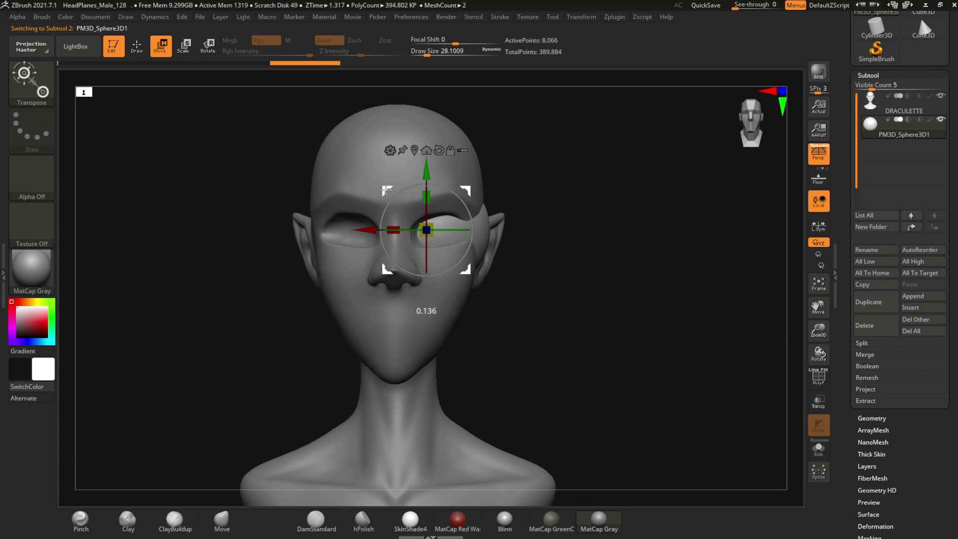
# - Orbit around the bust to check the eyeball sphere seated in the eye socket
pyautogui.moveTo(222, 162); pyautogui.dragTo(285, 224)
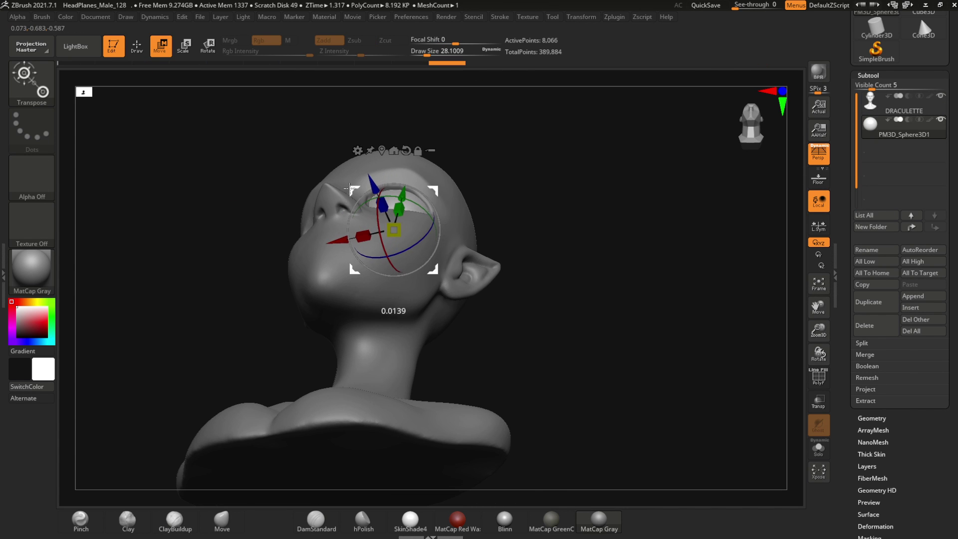
# - Select the head subtool and the Move brush, then zoom in on the eye area
pyautogui.click(222, 521)
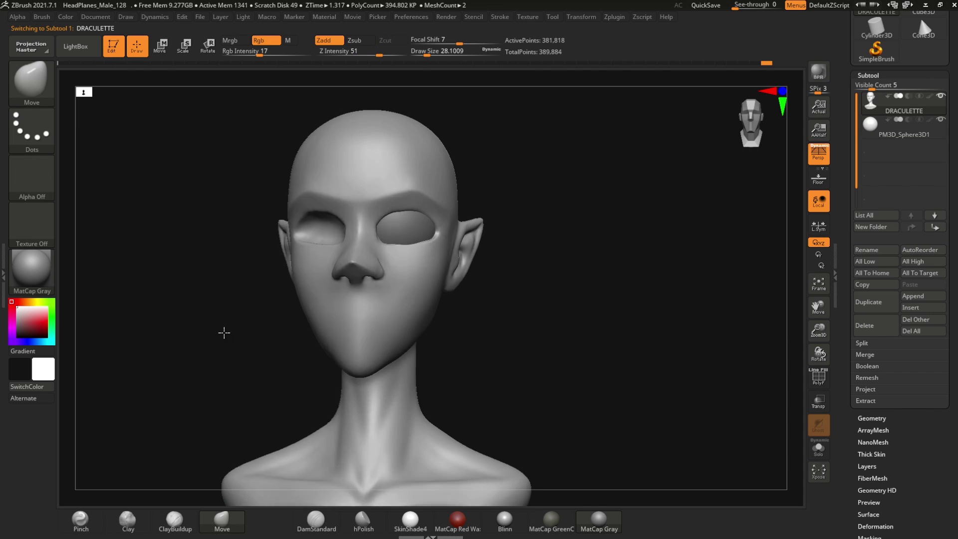
pyautogui.keyDown('alt'); pyautogui.click(394, 260); pyautogui.keyUp('alt')
pyautogui.moveTo(472, 315); pyautogui.dragTo(179, 284)
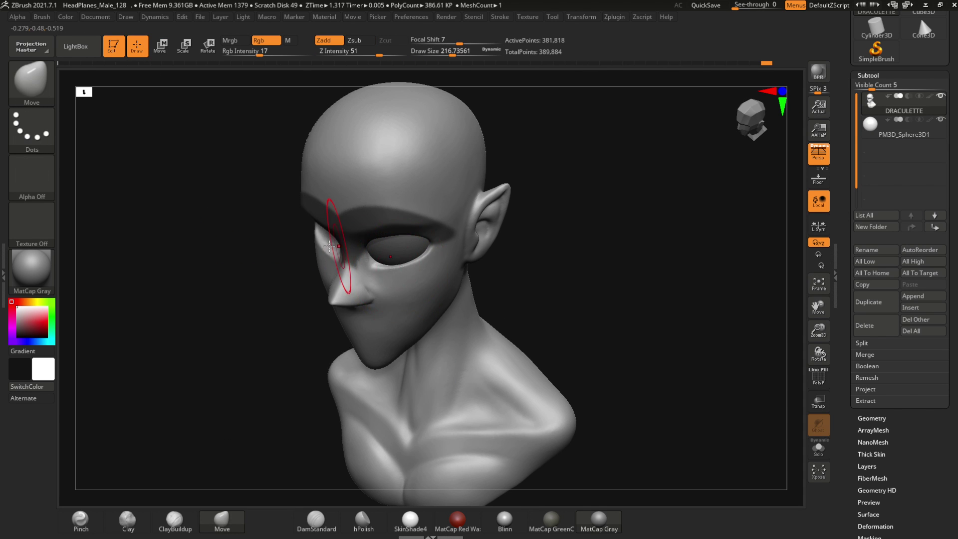
pyautogui.moveTo(330, 246)
pyautogui.mouseDown()
pyautogui.moveTo(224, 265)
pyautogui.moveTo(163, 313)
pyautogui.moveTo(220, 278)
pyautogui.mouseUp()
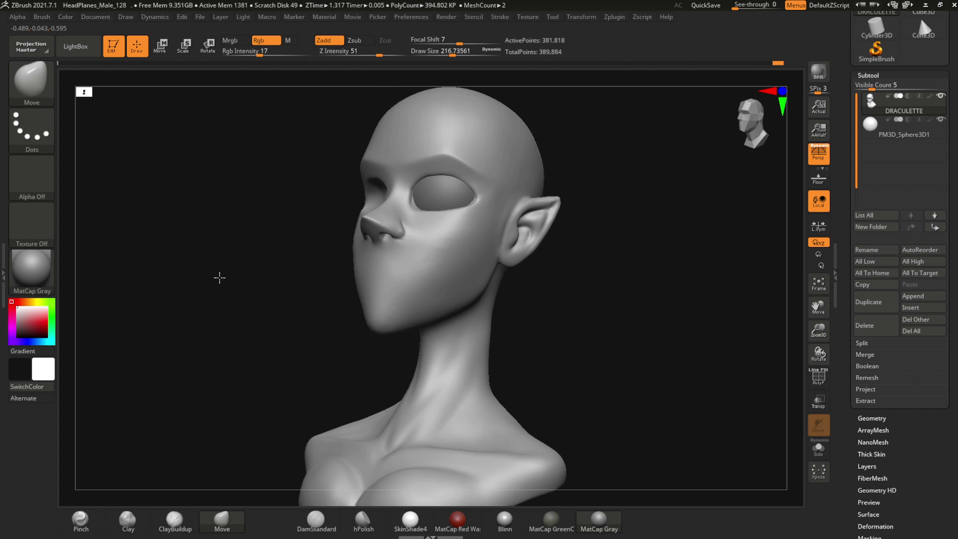
pyautogui.scroll(5, 395, 181)
pyautogui.scroll(5, 391, 208)
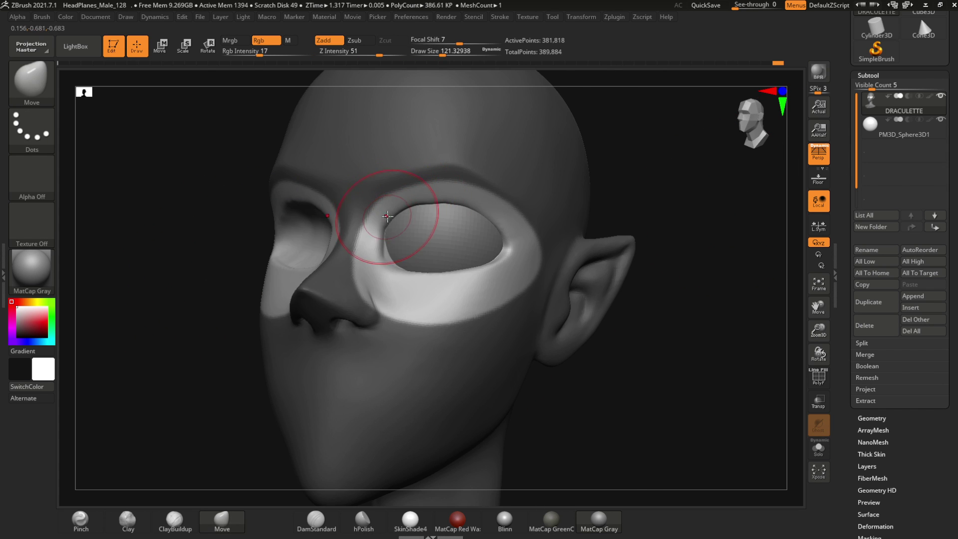
# - Push the eyelids and sockets around the eyeballs, checking front, ear-side and underside views
pyautogui.moveTo(387, 216)
pyautogui.mouseDown()
pyautogui.moveTo(296, 160)
pyautogui.moveTo(409, 211)
pyautogui.mouseUp()
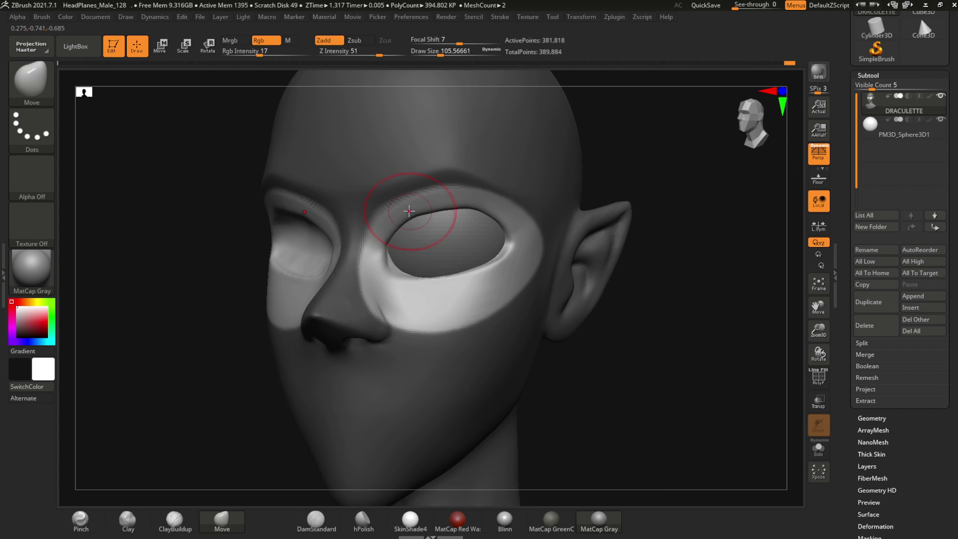
pyautogui.moveTo(382, 266)
pyautogui.mouseDown()
pyautogui.moveTo(385, 278)
pyautogui.moveTo(484, 266)
pyautogui.moveTo(519, 244)
pyautogui.moveTo(490, 225)
pyautogui.mouseUp()
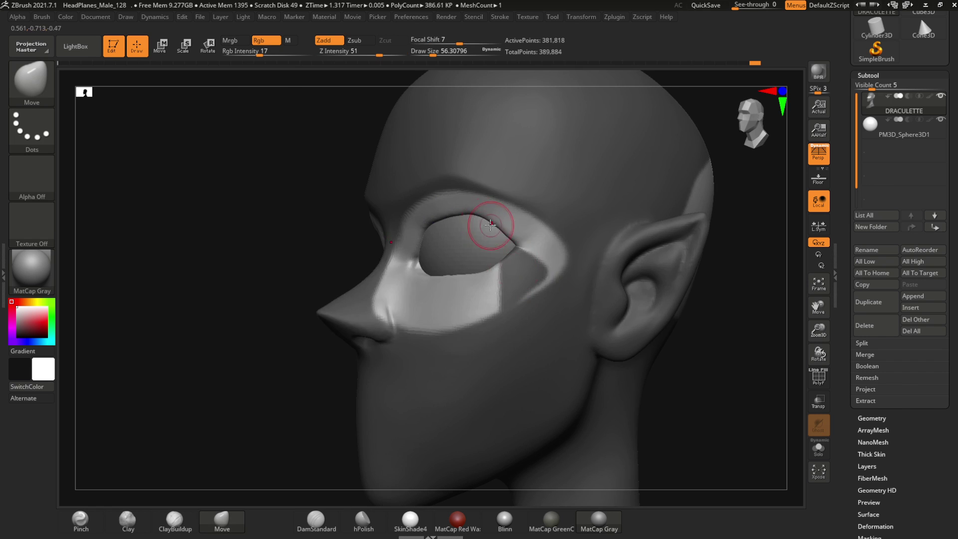
pyautogui.moveTo(623, 249); pyautogui.dragTo(305, 235)
pyautogui.moveTo(382, 260)
pyautogui.mouseDown()
pyautogui.moveTo(203, 265)
pyautogui.moveTo(354, 220)
pyautogui.moveTo(493, 235)
pyautogui.mouseUp()
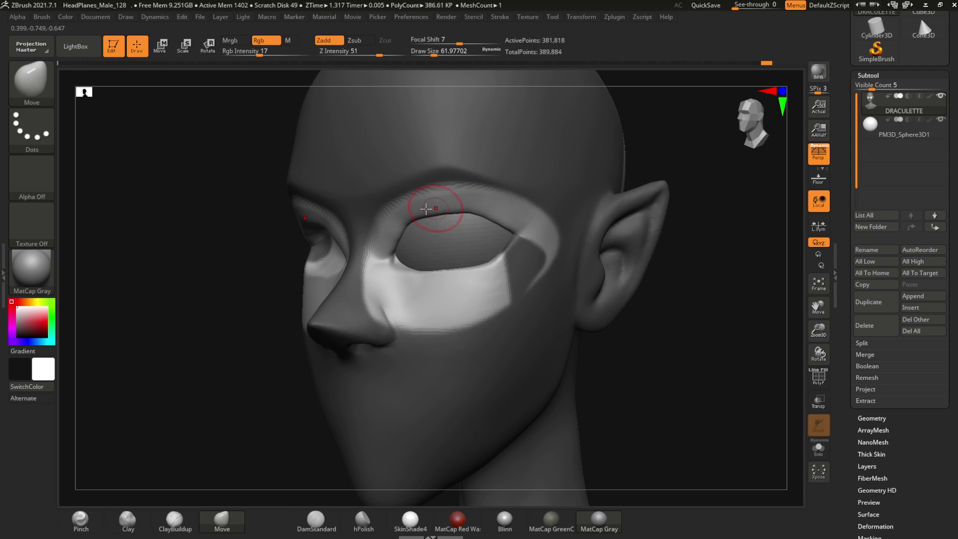
pyautogui.moveTo(374, 253); pyautogui.dragTo(688, 313)
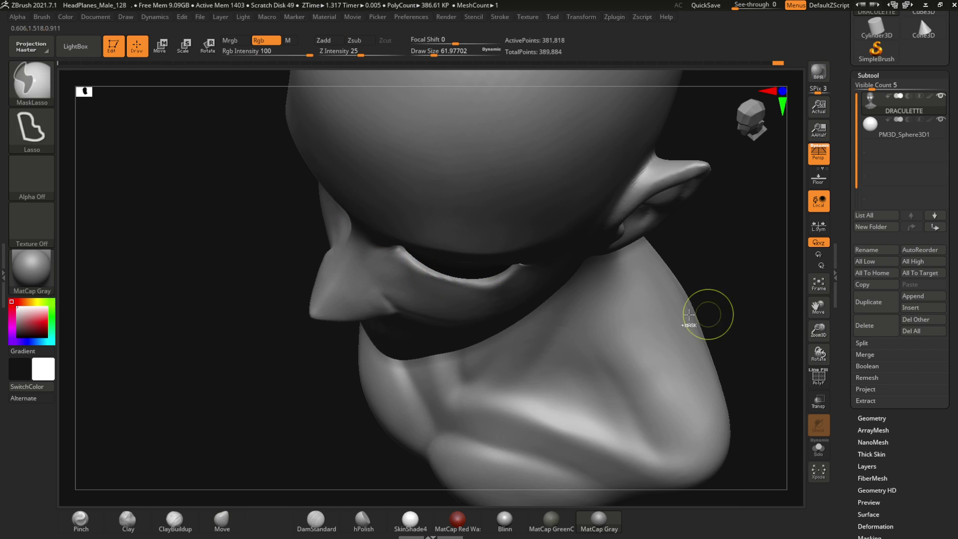
pyautogui.moveTo(444, 293)
pyautogui.mouseDown()
pyautogui.moveTo(406, 316)
pyautogui.moveTo(240, 278)
pyautogui.moveTo(376, 261)
pyautogui.moveTo(199, 259)
pyautogui.mouseUp()
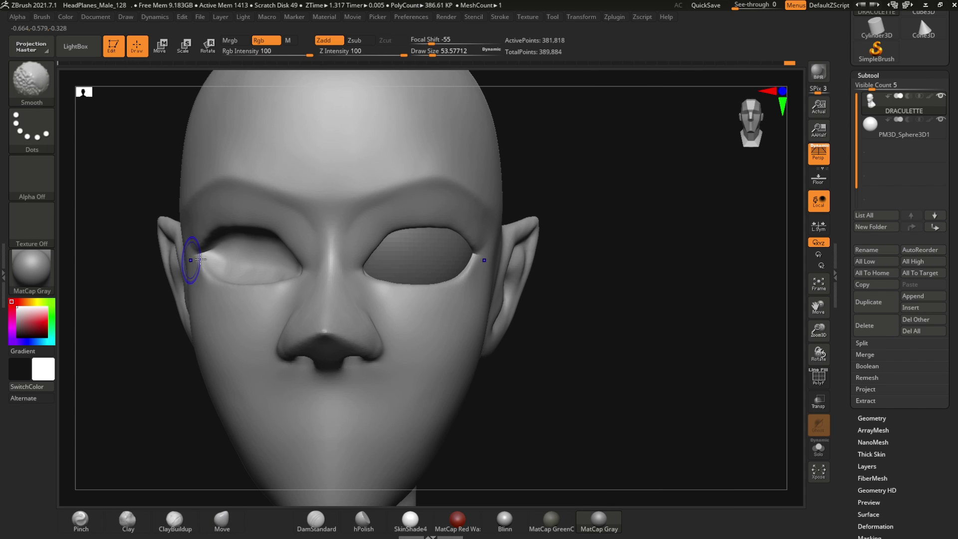
pyautogui.moveTo(428, 432)
pyautogui.mouseDown()
pyautogui.moveTo(274, 220)
pyautogui.moveTo(247, 244)
pyautogui.moveTo(338, 192)
pyautogui.moveTo(428, 218)
pyautogui.mouseUp()
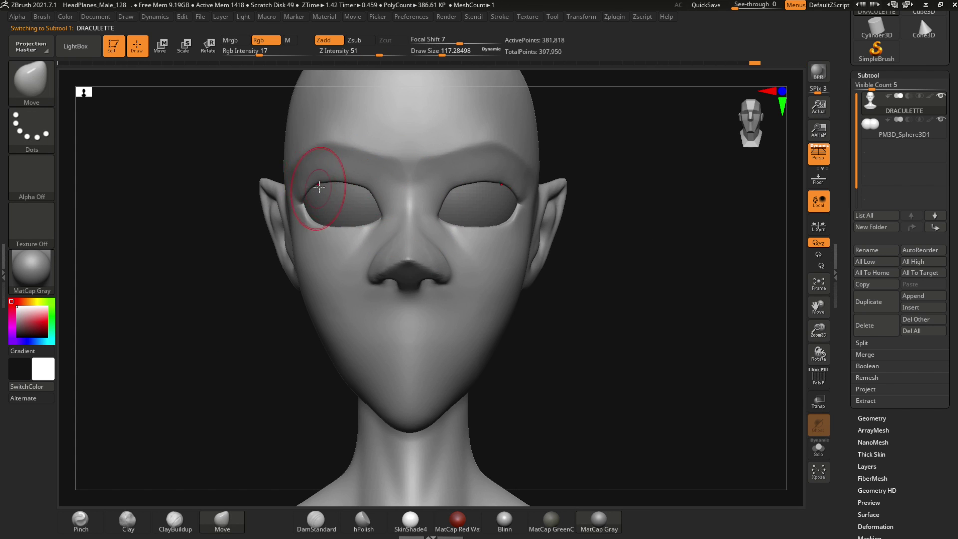
pyautogui.moveTo(320, 187)
pyautogui.mouseDown()
pyautogui.moveTo(224, 192)
pyautogui.moveTo(321, 192)
pyautogui.mouseUp()
# - Check the purple irises, then sculpt smiling lips with DamStandard, Pinch, Inflat and ClayBuildup
pyautogui.moveTo(279, 224); pyautogui.dragTo(215, 253)
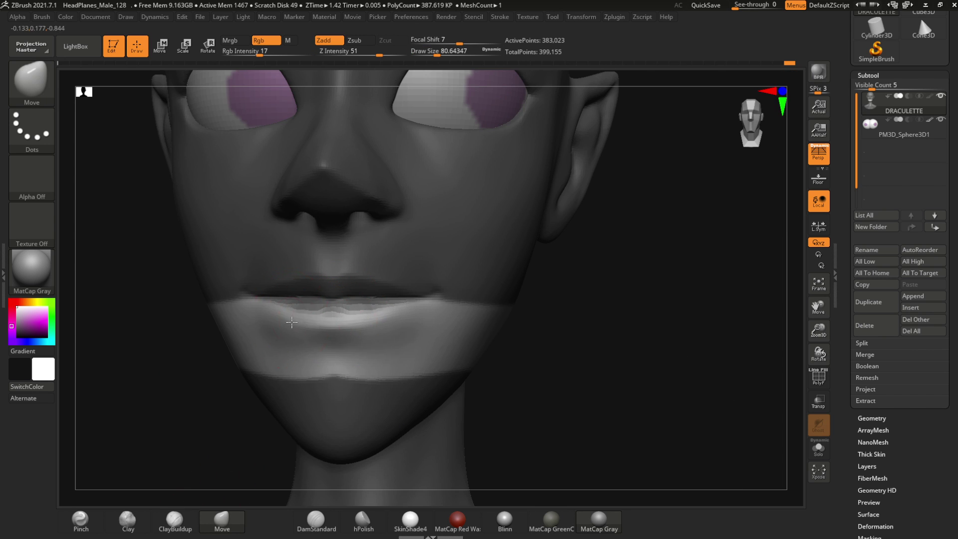
pyautogui.click(309, 521)
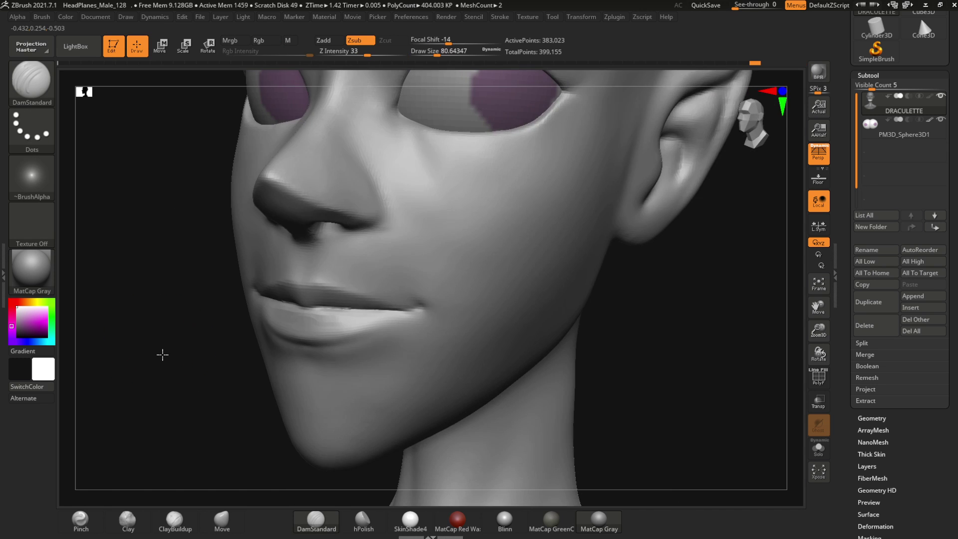
pyautogui.click(80, 521)
pyautogui.press('i')
pyautogui.press('n')
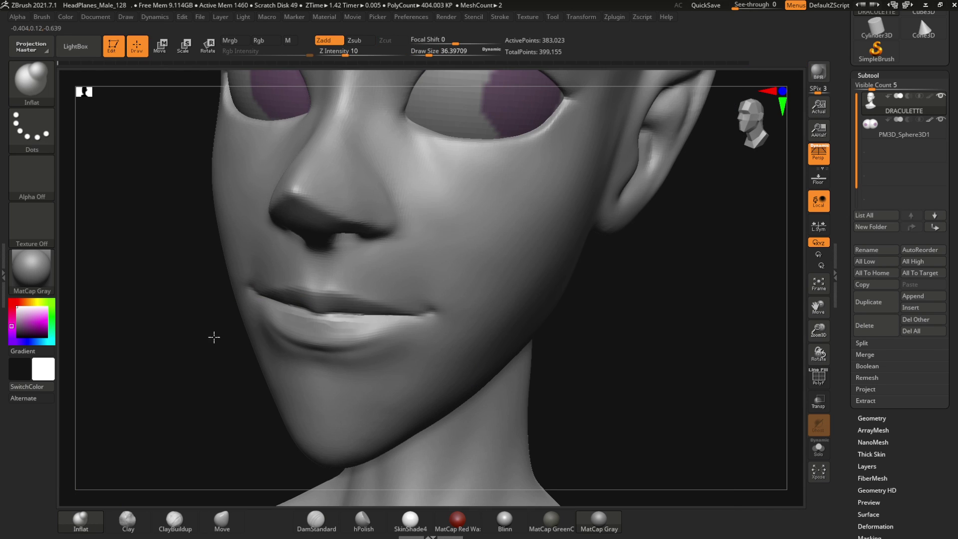
pyautogui.moveTo(235, 502); pyautogui.dragTo(260, 323)
pyautogui.press('b')
pyautogui.press('c')
pyautogui.press('b')
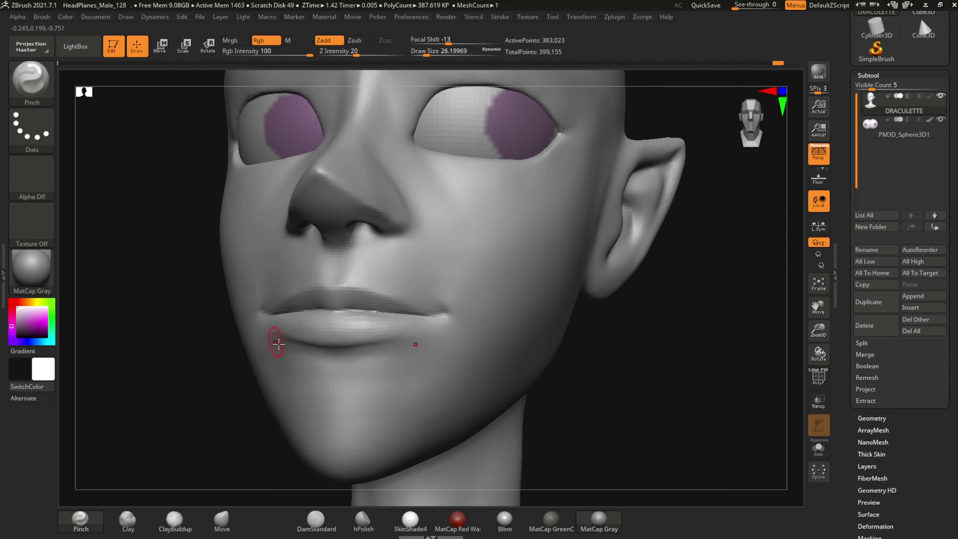
pyautogui.keyDown('shift'); pyautogui.moveTo(276, 343); pyautogui.dragTo(209, 344); pyautogui.keyUp('shift')
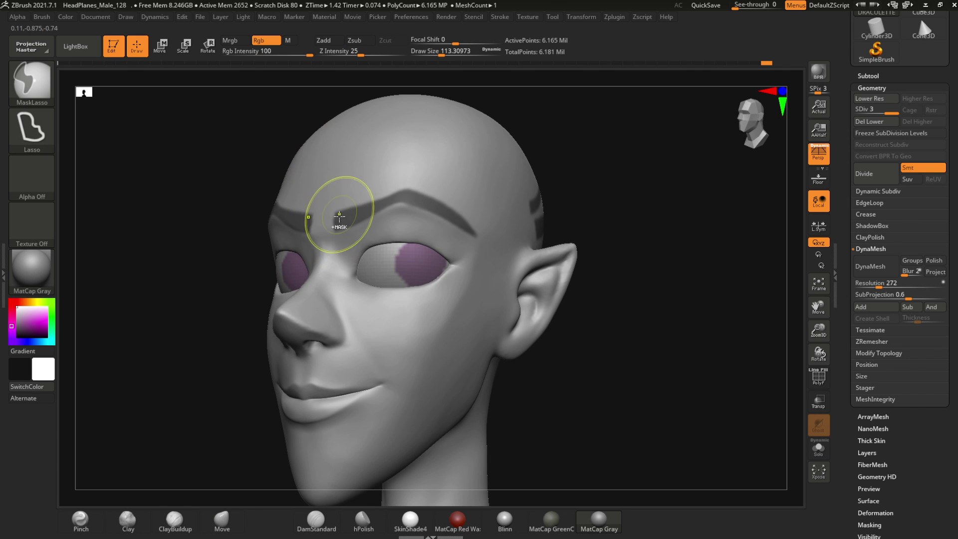
# - Lasso-mask the eyebrow shapes on the forehead above both eyes
pyautogui.keyDown('ctrl'); pyautogui.keyDown('alt'); pyautogui.moveTo(329, 218); pyautogui.dragTo(334, 224); pyautogui.keyUp('alt'); pyautogui.keyUp('ctrl')
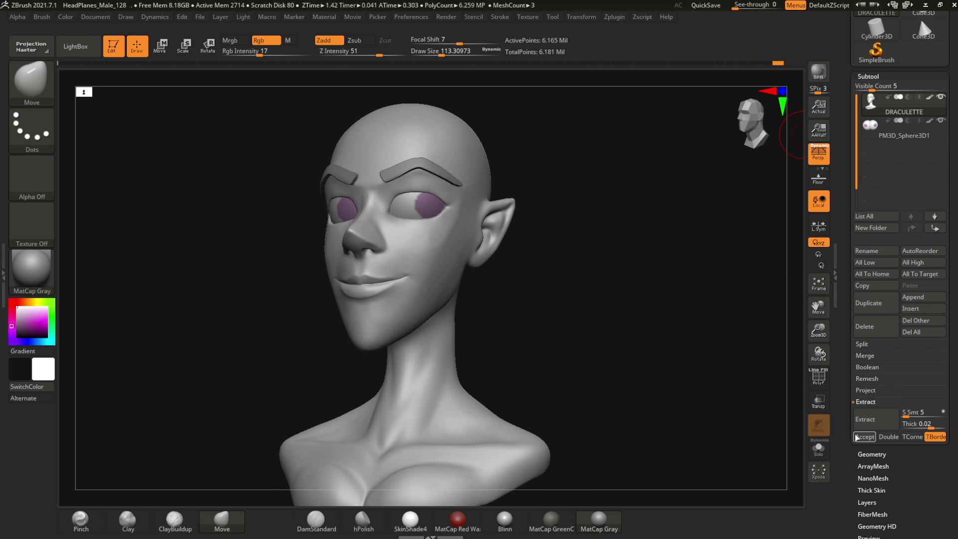
# - Accept the eyebrow extract as its own subtool and nudge it closer to the head
pyautogui.click(856, 437)
pyautogui.press('w')
pyautogui.moveTo(231, 225); pyautogui.dragTo(222, 85)
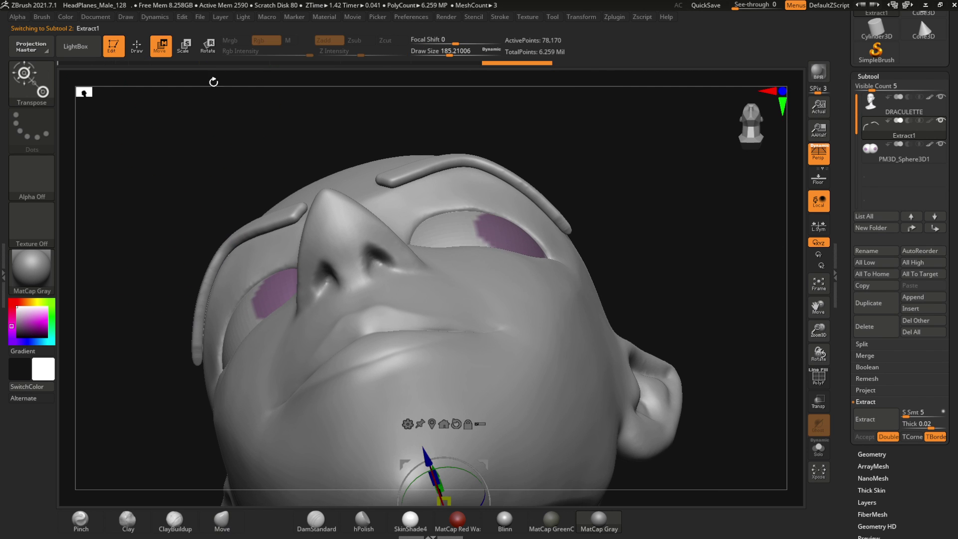
pyautogui.click(469, 201)
pyautogui.moveTo(418, 223); pyautogui.dragTo(398, 222)
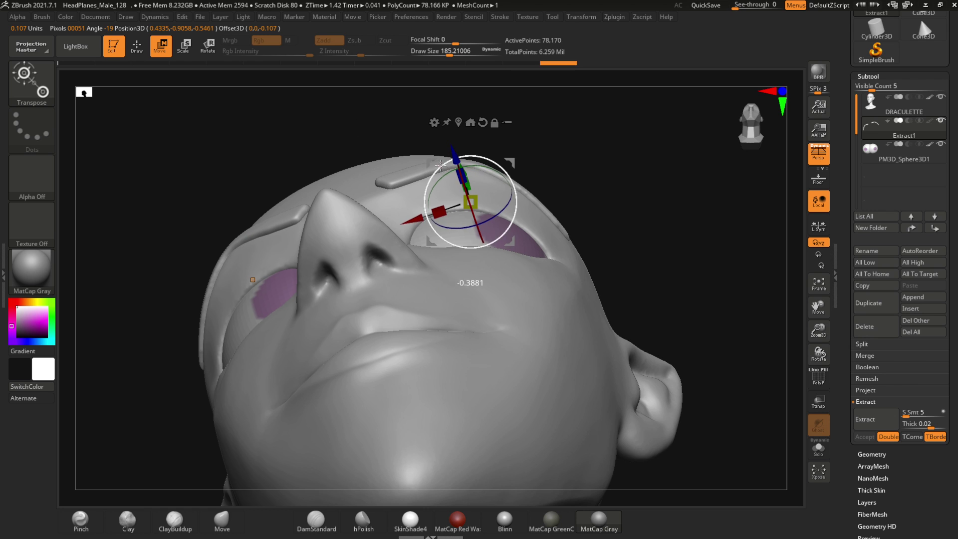
pyautogui.press('q')
pyautogui.moveTo(250, 154); pyautogui.dragTo(513, 214)
# - Mask a rim around the eye opening in Solo, then extract and accept it as eyelids
pyautogui.click(871, 454)
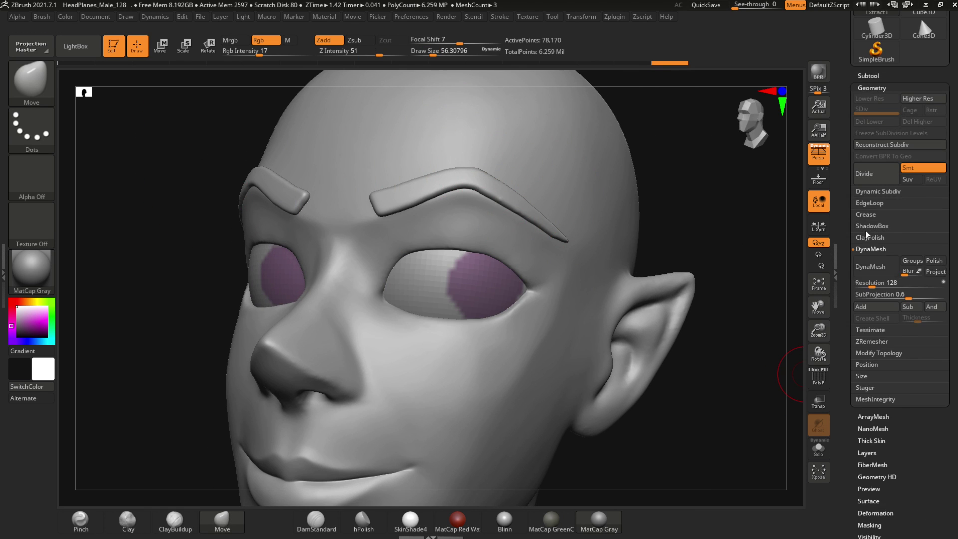
pyautogui.click(871, 272)
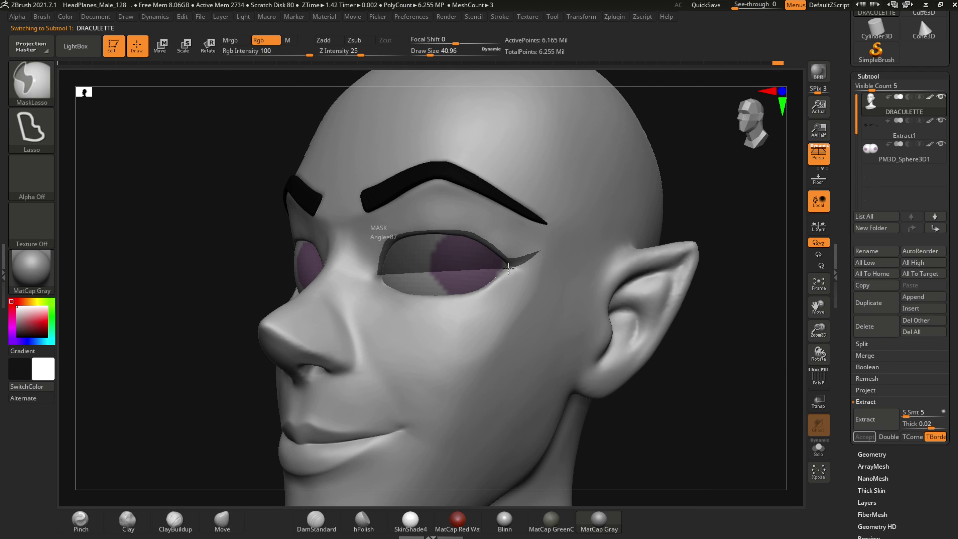
pyautogui.keyDown('ctrl'); pyautogui.moveTo(198, 273); pyautogui.dragTo(344, 254); pyautogui.keyUp('ctrl')
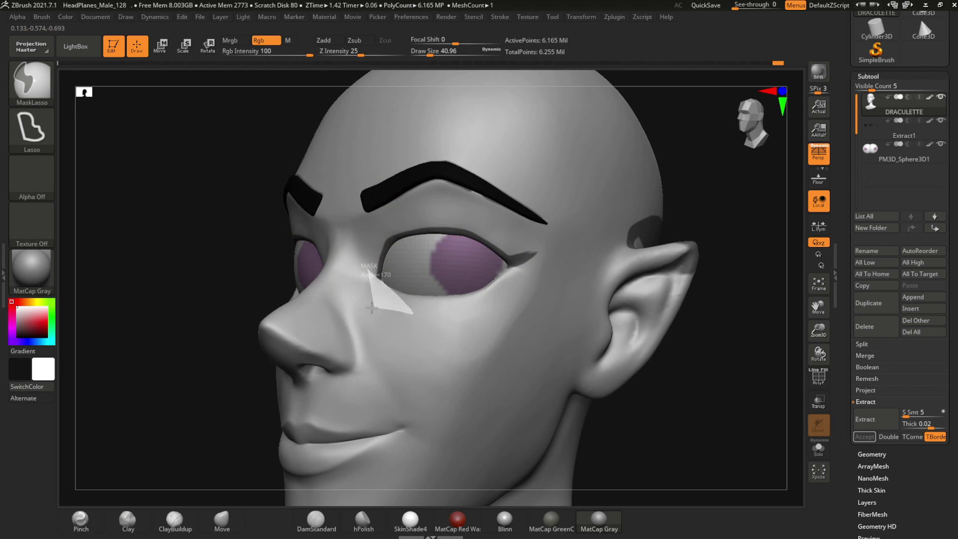
pyautogui.click(818, 447)
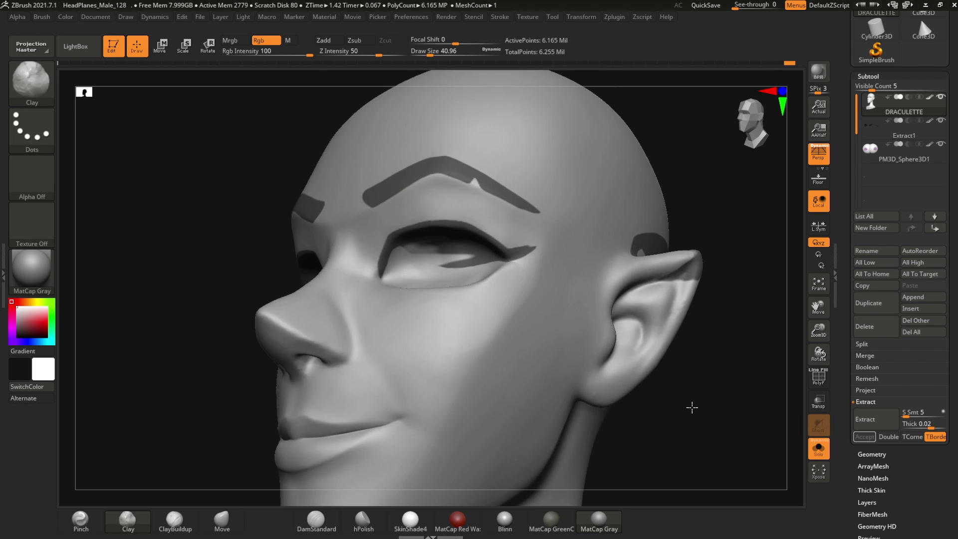
pyautogui.moveTo(690, 406)
pyautogui.mouseDown()
pyautogui.moveTo(171, 254)
pyautogui.moveTo(145, 278)
pyautogui.mouseUp()
pyautogui.keyDown('ctrl'); pyautogui.moveTo(349, 279); pyautogui.dragTo(354, 287); pyautogui.keyUp('ctrl')
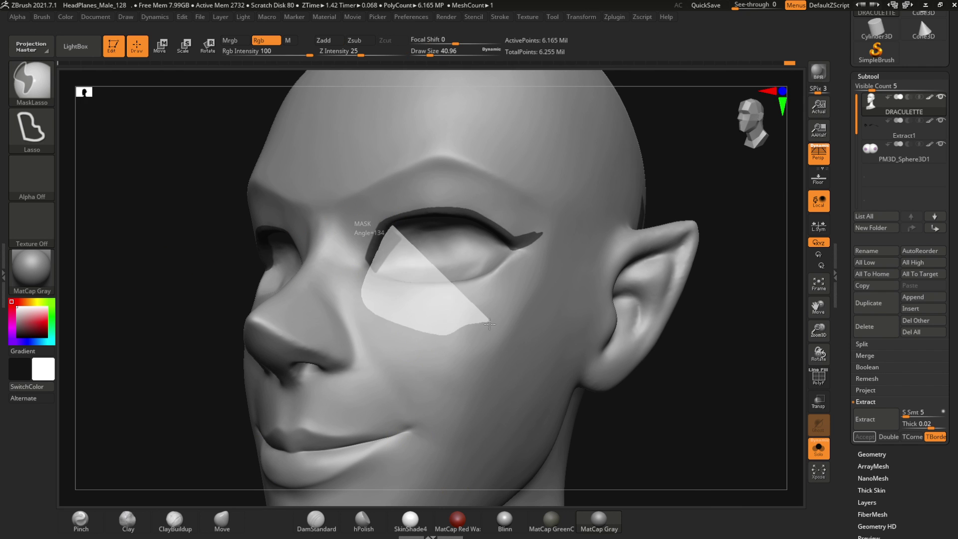
pyautogui.click(865, 418)
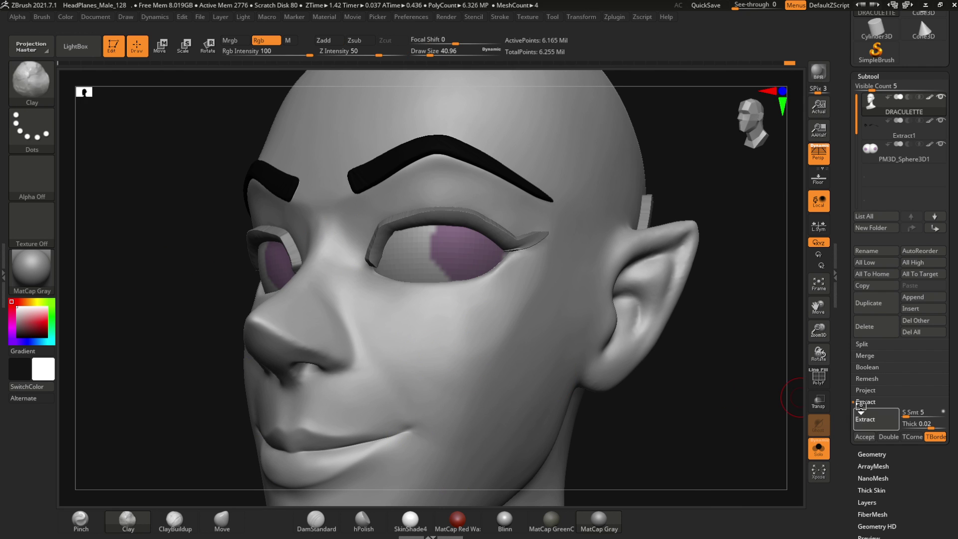
pyautogui.click(865, 436)
pyautogui.moveTo(552, 331); pyautogui.dragTo(273, 225)
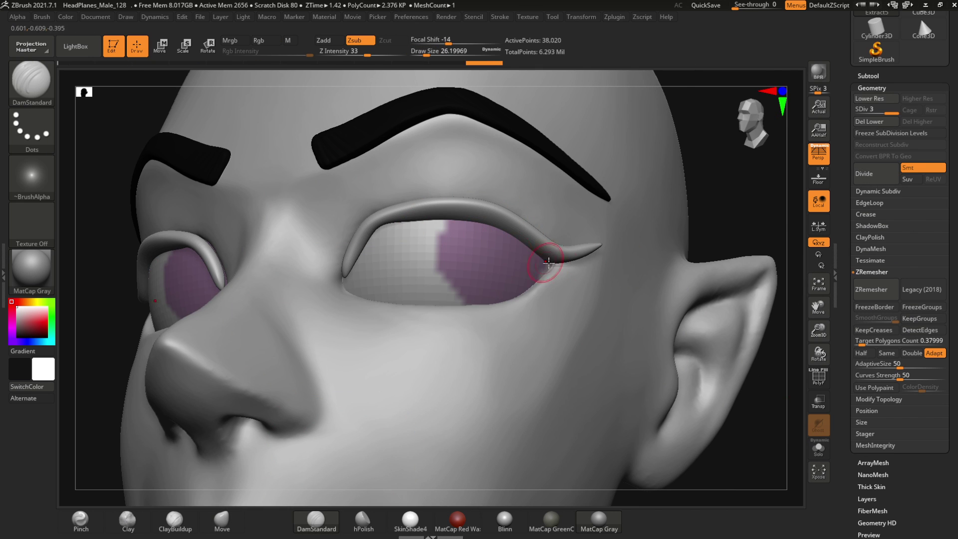
# - Pull the outer eyelid tip up with Move, mask around it and smooth it to a point
pyautogui.press('b')
pyautogui.press('m')
pyautogui.press('v')
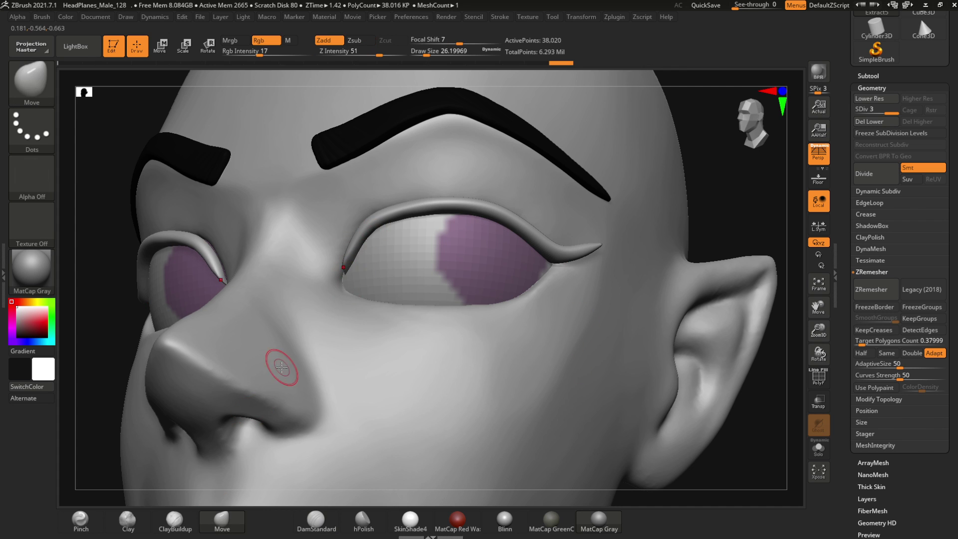
pyautogui.moveTo(698, 349)
pyautogui.mouseDown()
pyautogui.moveTo(643, 337)
pyautogui.moveTo(555, 268)
pyautogui.mouseUp()
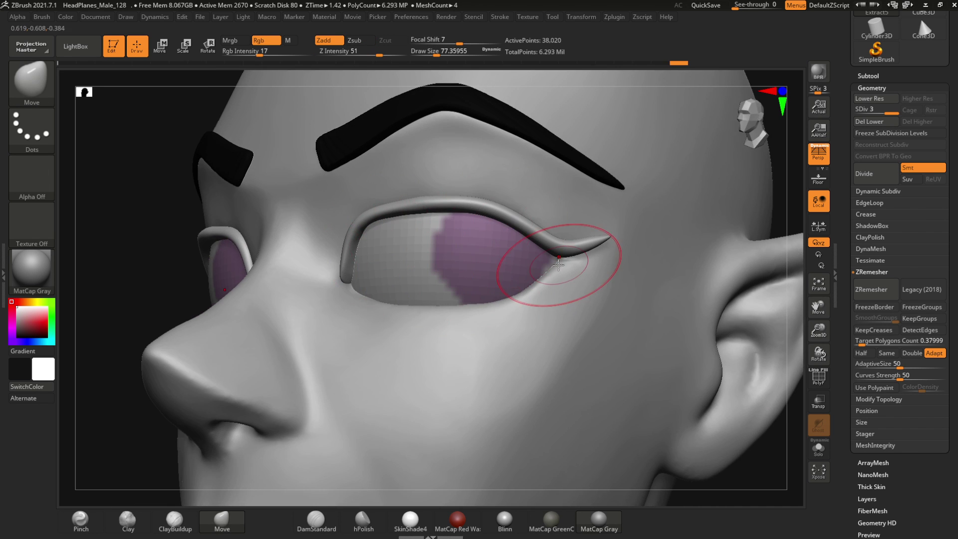
pyautogui.press('space')
pyautogui.moveTo(212, 190); pyautogui.dragTo(239, 199)
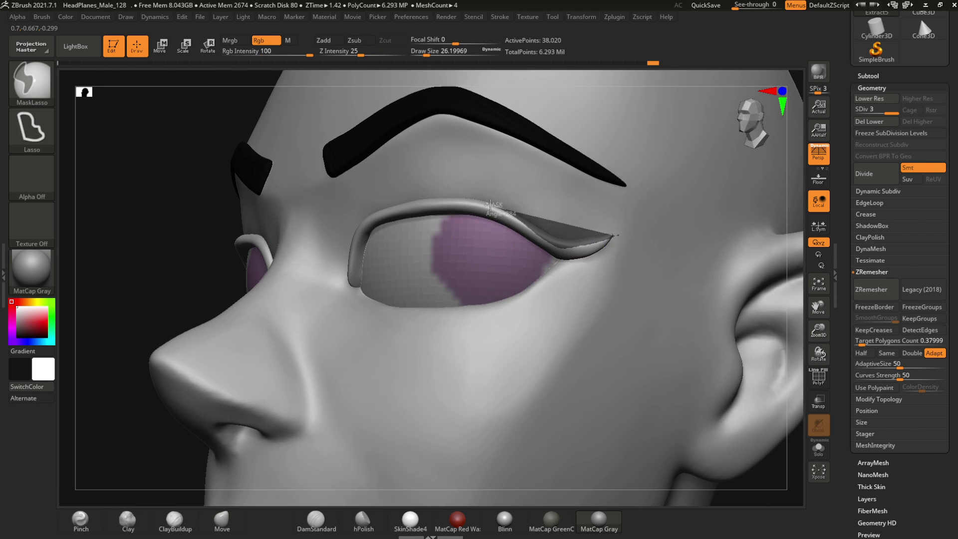
pyautogui.press('space')
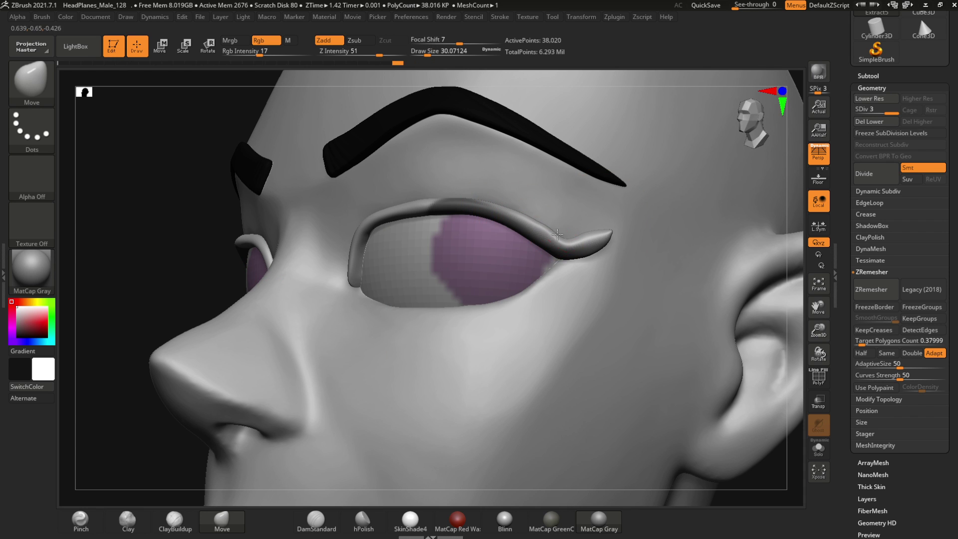
pyautogui.moveTo(133, 171); pyautogui.dragTo(154, 177)
pyautogui.keyDown('shift'); pyautogui.moveTo(551, 239); pyautogui.dragTo(588, 240); pyautogui.keyUp('shift')
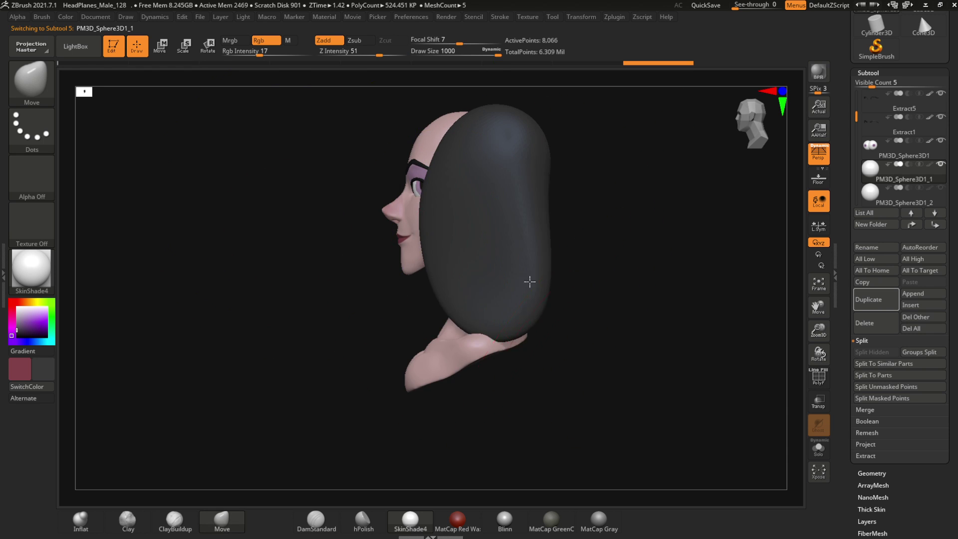
# - Reduce the brush size, then carve and smooth the hair mass near the ear
pyautogui.moveTo(529, 282)
pyautogui.mouseDown()
pyautogui.moveTo(321, 151)
pyautogui.moveTo(276, 245)
pyautogui.moveTo(287, 250)
pyautogui.mouseUp()
pyautogui.press('space')
pyautogui.moveTo(321, 212)
pyautogui.mouseDown()
pyautogui.moveTo(252, 154)
pyautogui.moveTo(378, 246)
pyautogui.moveTo(365, 285)
pyautogui.moveTo(391, 312)
pyautogui.moveTo(294, 280)
pyautogui.moveTo(287, 232)
pyautogui.mouseUp()
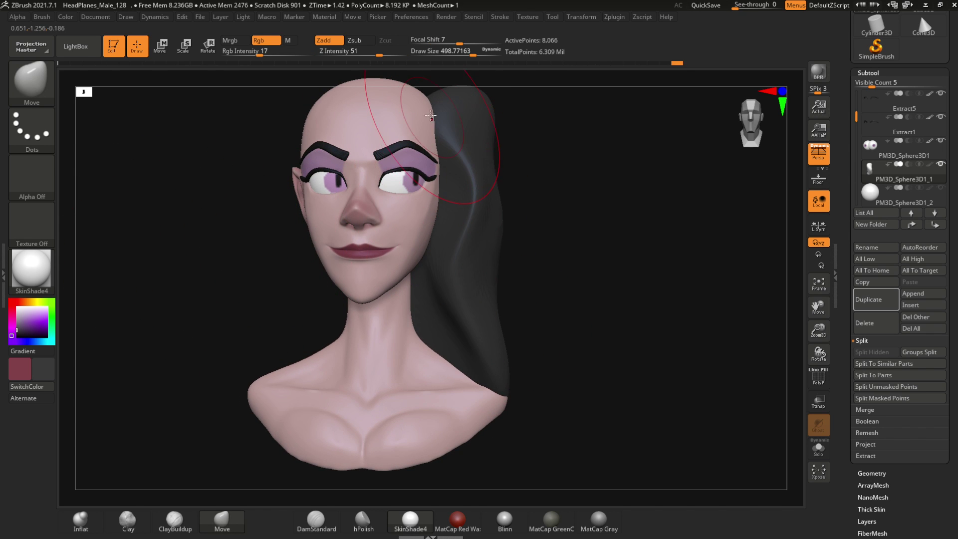
pyautogui.moveTo(431, 115)
pyautogui.mouseDown()
pyautogui.moveTo(274, 231)
pyautogui.moveTo(489, 188)
pyautogui.moveTo(294, 193)
pyautogui.moveTo(273, 252)
pyautogui.mouseUp()
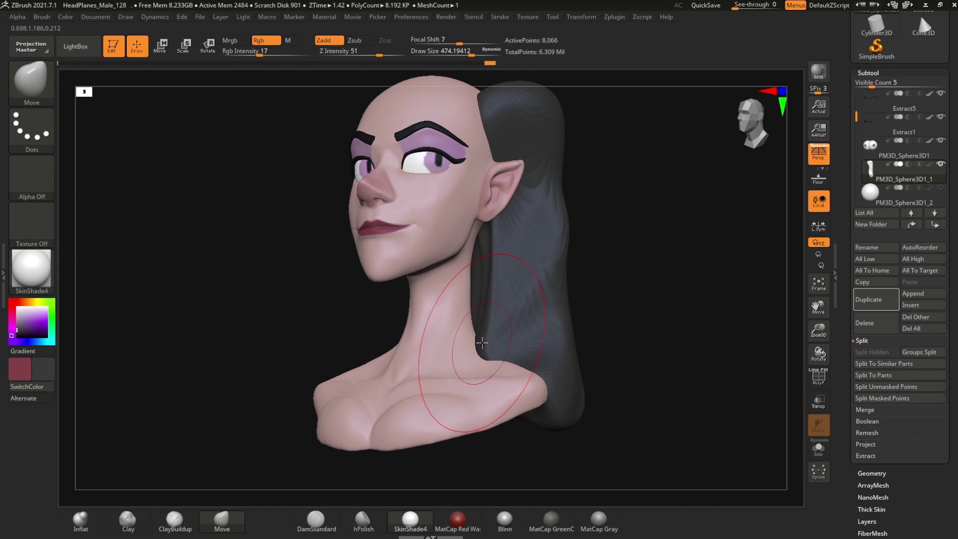
pyautogui.moveTo(481, 342)
pyautogui.mouseDown()
pyautogui.moveTo(515, 223)
pyautogui.moveTo(352, 235)
pyautogui.mouseUp()
pyautogui.press('b')
pyautogui.press('d')
pyautogui.press('s')
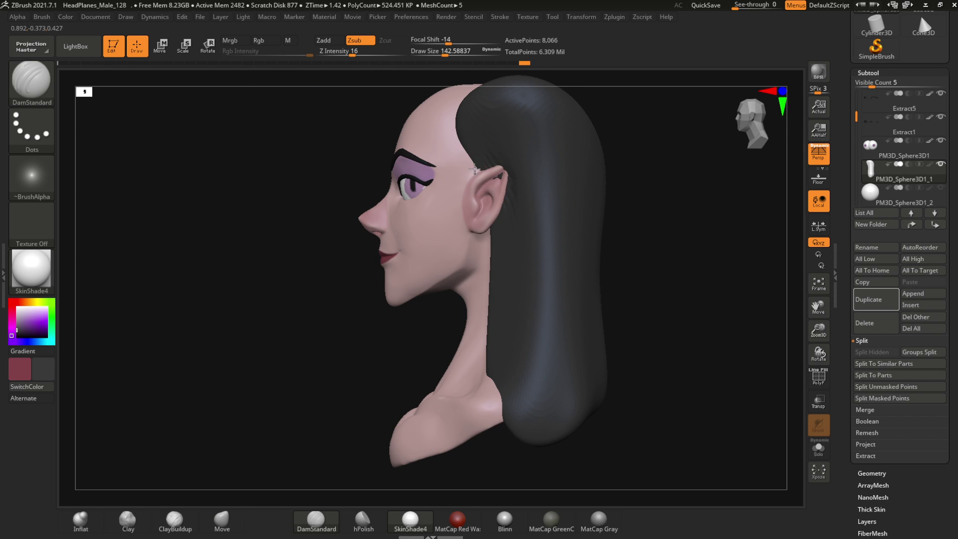
pyautogui.keyDown('shift'); pyautogui.moveTo(423, 192); pyautogui.dragTo(491, 165); pyautogui.keyUp('shift')
# - DynaMesh the hair from the Geometry remesh options and refine it with DamStandard
pyautogui.click(872, 472)
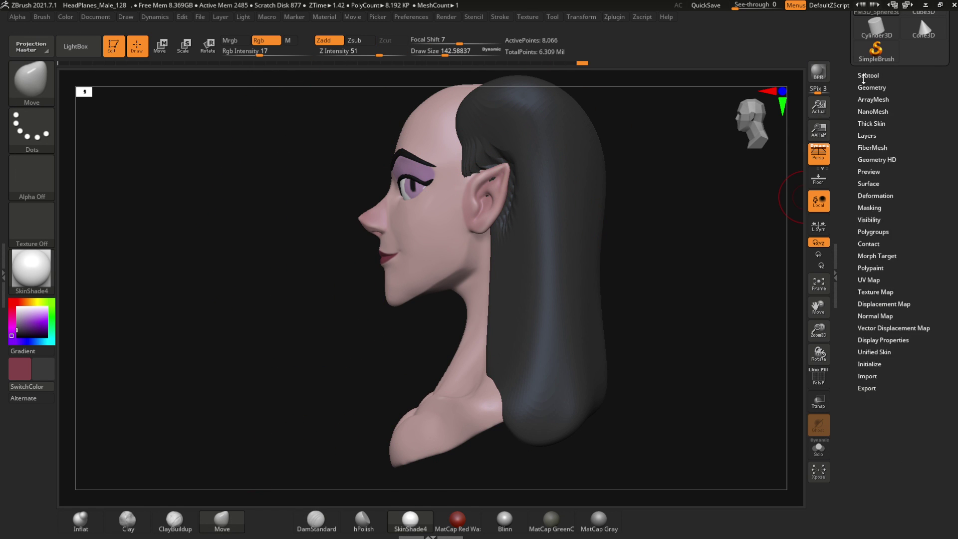
pyautogui.click(864, 255)
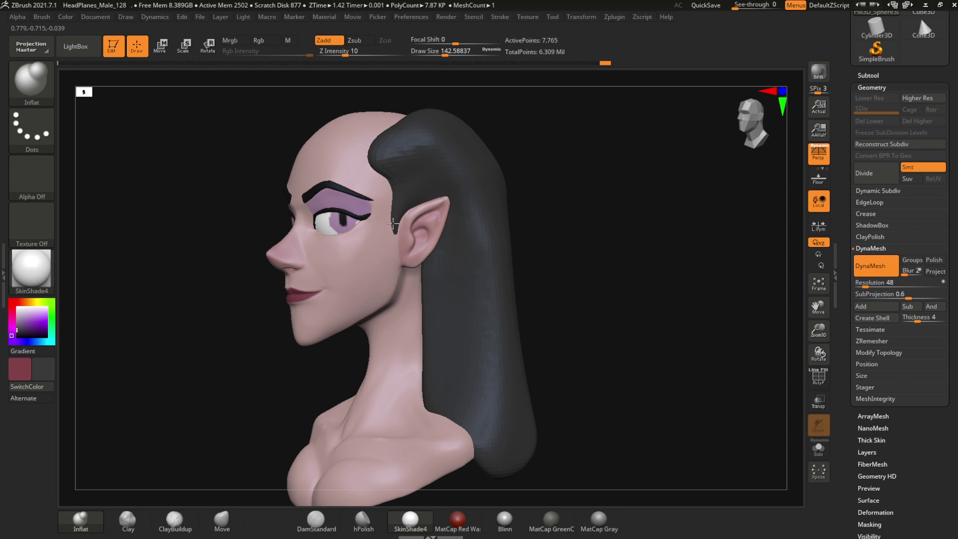
pyautogui.press('b')
pyautogui.press('d')
pyautogui.press('s')
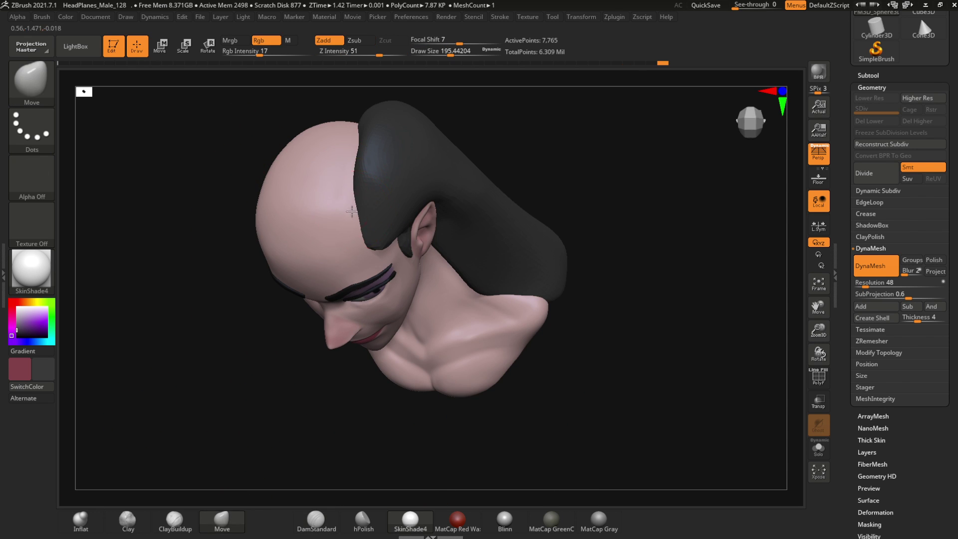
pyautogui.moveTo(352, 211); pyautogui.dragTo(344, 119, button='right')
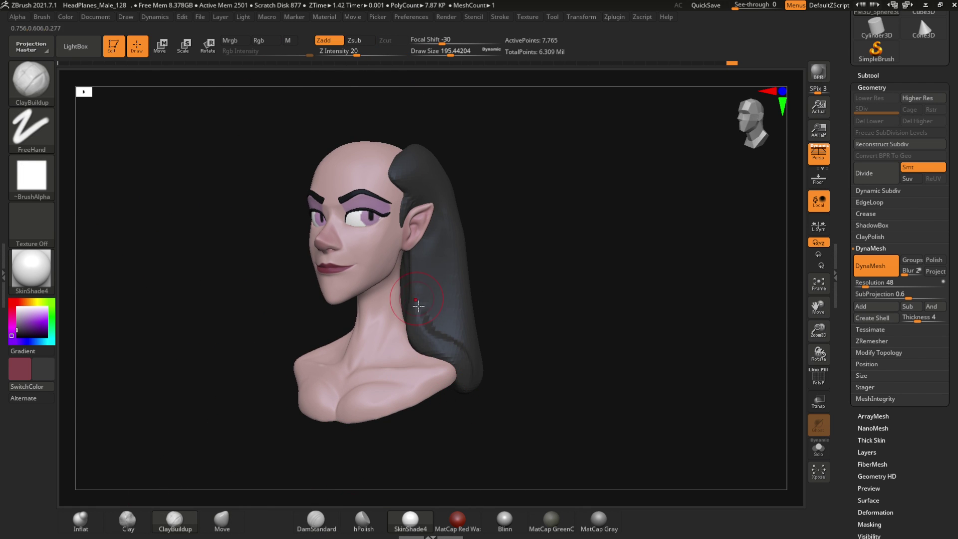
# - Inspect the hair in Solo, then restore the head and lay a tube strand across the scalp
pyautogui.click(818, 447)
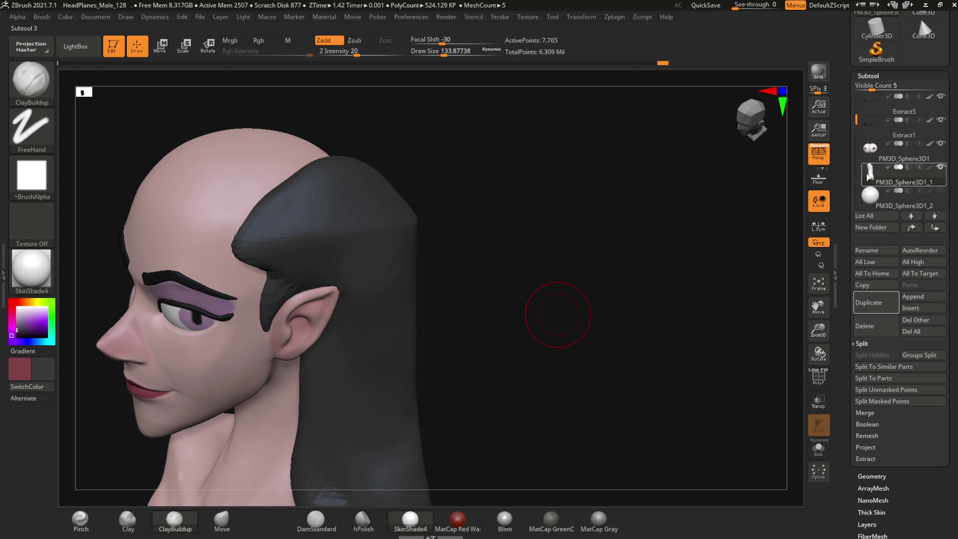
pyautogui.moveTo(236, 411); pyautogui.dragTo(485, 260)
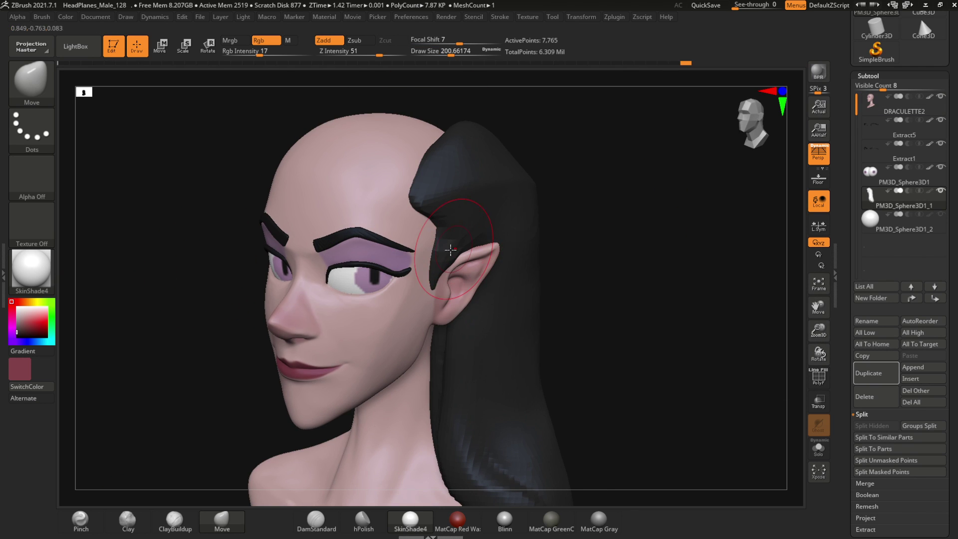
pyautogui.moveTo(165, 279); pyautogui.dragTo(193, 269)
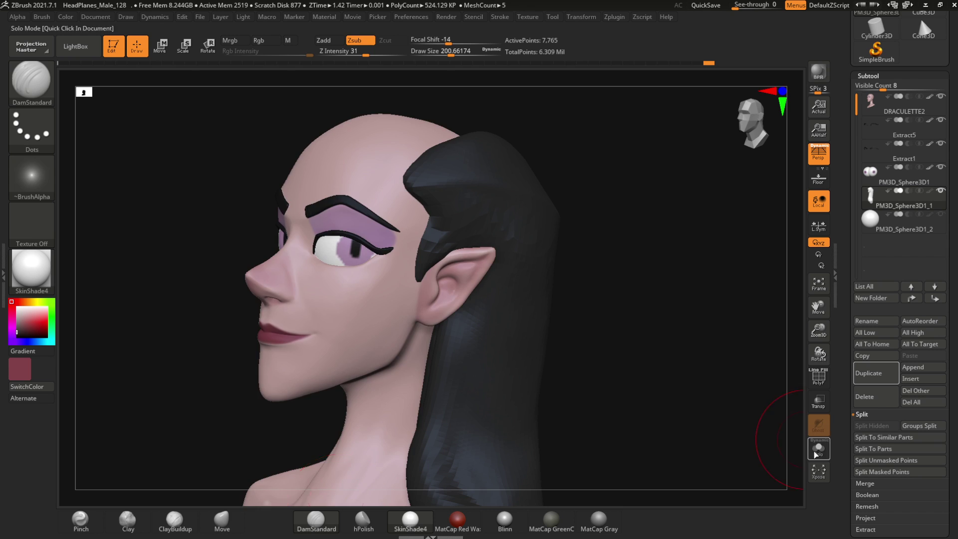
pyautogui.click(817, 448)
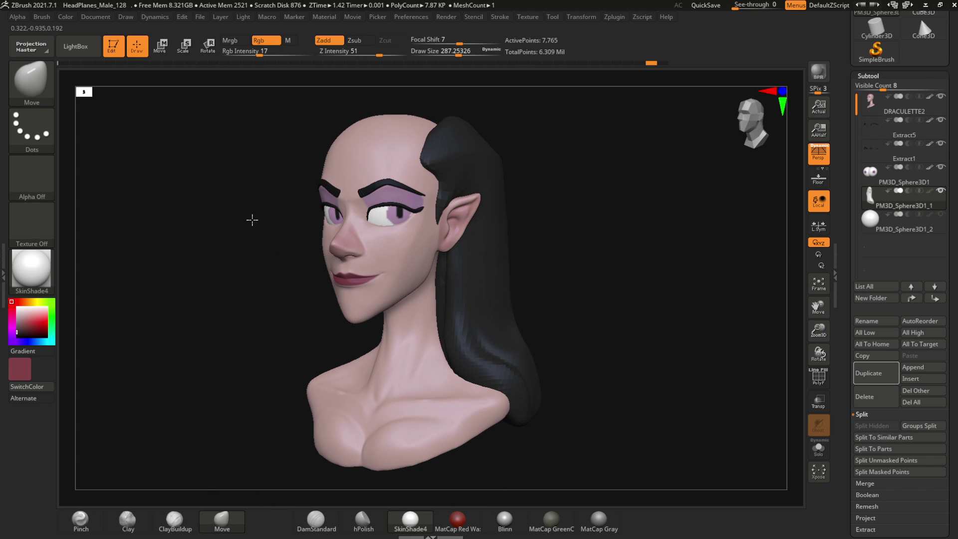
pyautogui.moveTo(150, 254); pyautogui.dragTo(192, 256)
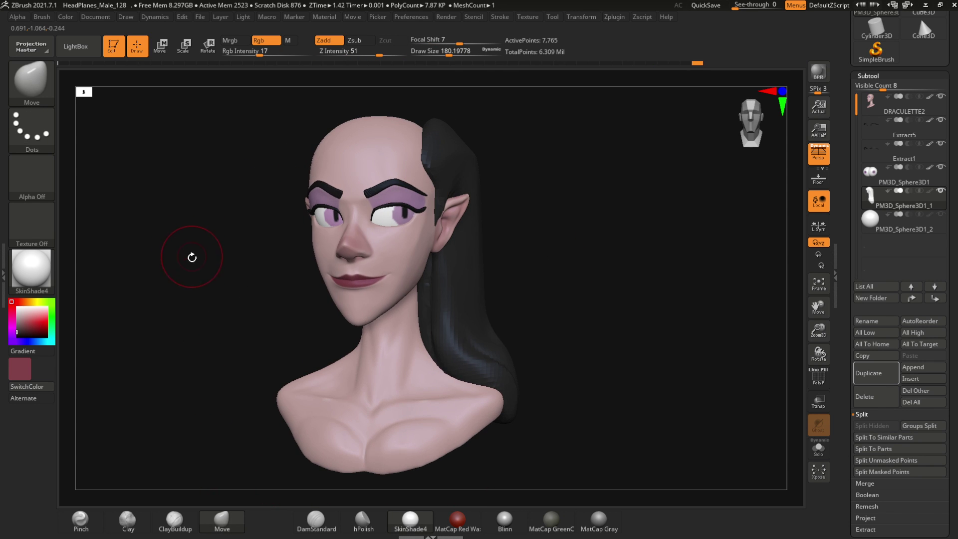
pyautogui.moveTo(201, 303); pyautogui.dragTo(246, 451)
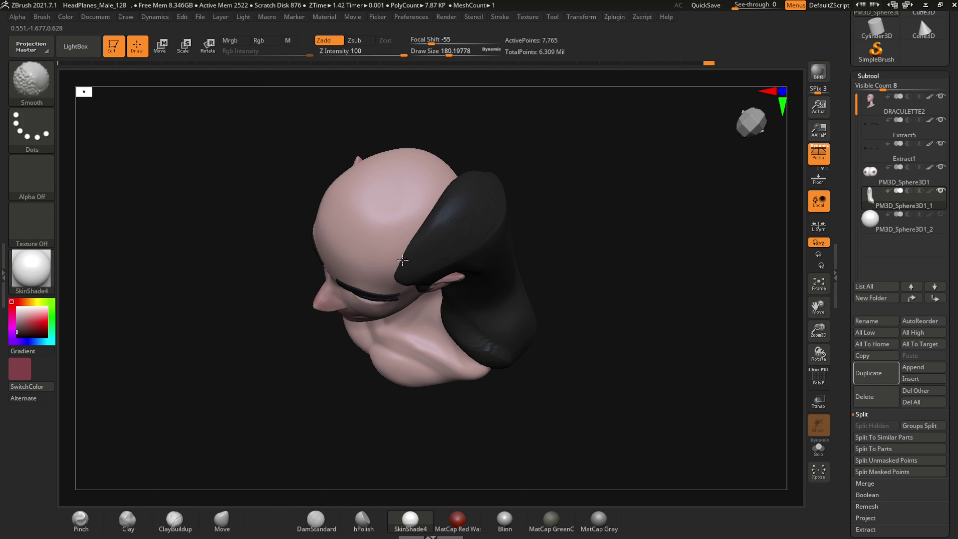
pyautogui.moveTo(267, 154); pyautogui.dragTo(248, 456)
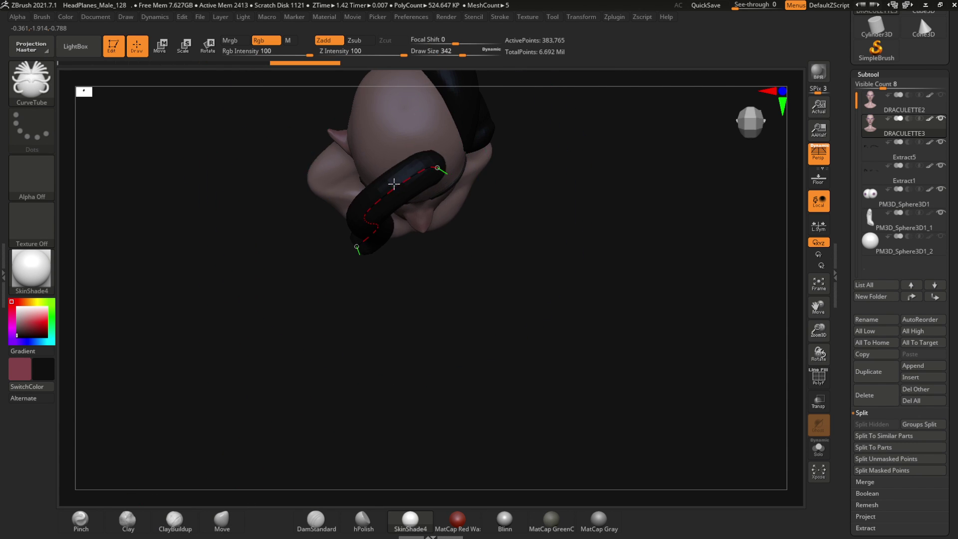
# - Reroute the hair tube strand over the head to the left and bend its lower end down
pyautogui.moveTo(394, 184); pyautogui.dragTo(235, 134)
pyautogui.moveTo(396, 188)
pyautogui.mouseDown()
pyautogui.moveTo(201, 272)
pyautogui.moveTo(402, 204)
pyautogui.moveTo(385, 161)
pyautogui.mouseUp()
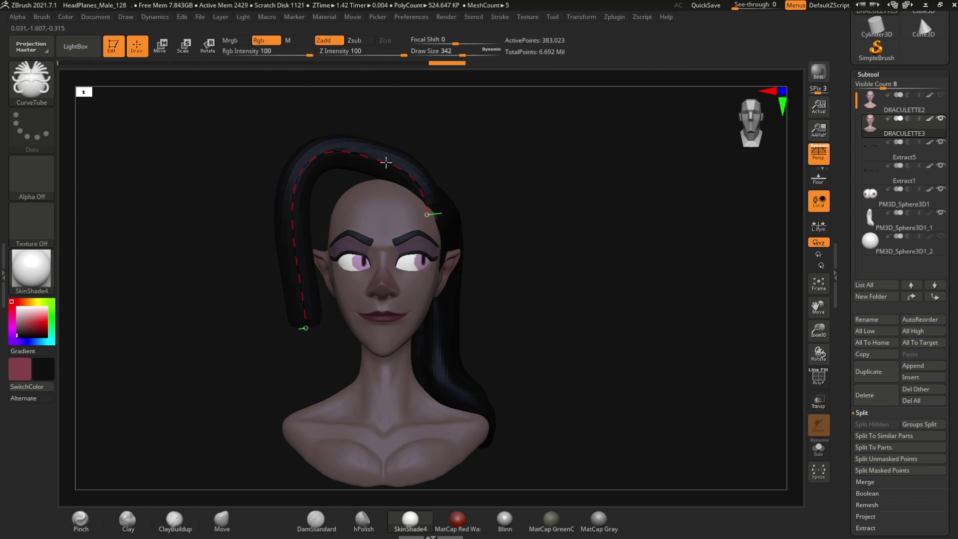
pyautogui.moveTo(299, 331); pyautogui.dragTo(251, 318)
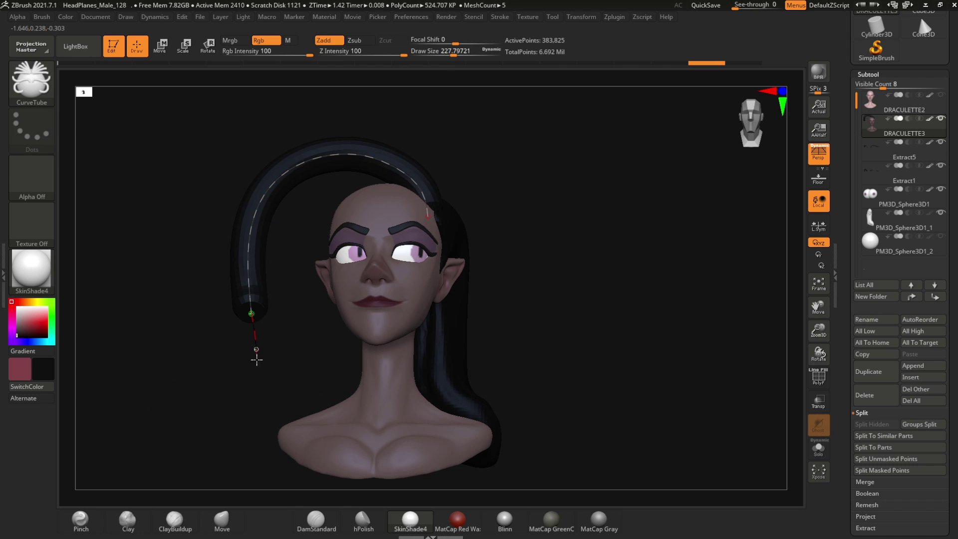
pyautogui.moveTo(256, 359); pyautogui.dragTo(288, 447)
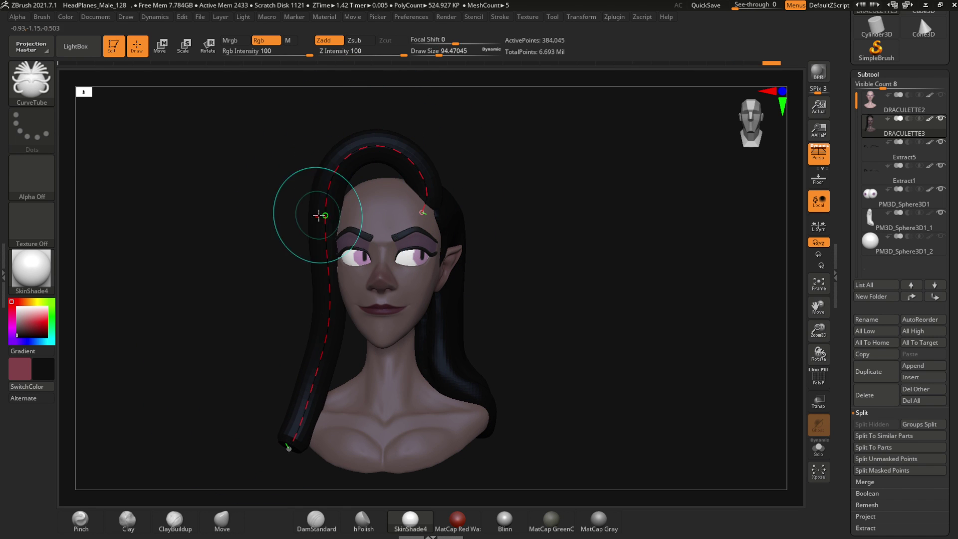
pyautogui.moveTo(318, 215)
pyautogui.mouseDown()
pyautogui.moveTo(225, 295)
pyautogui.moveTo(246, 284)
pyautogui.moveTo(190, 314)
pyautogui.moveTo(245, 266)
pyautogui.mouseUp()
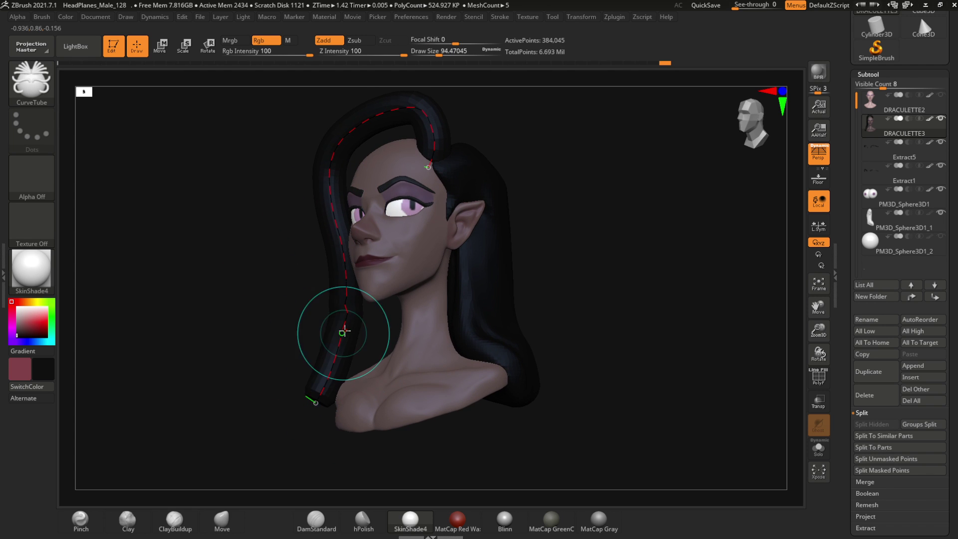
pyautogui.moveTo(279, 165); pyautogui.dragTo(239, 185)
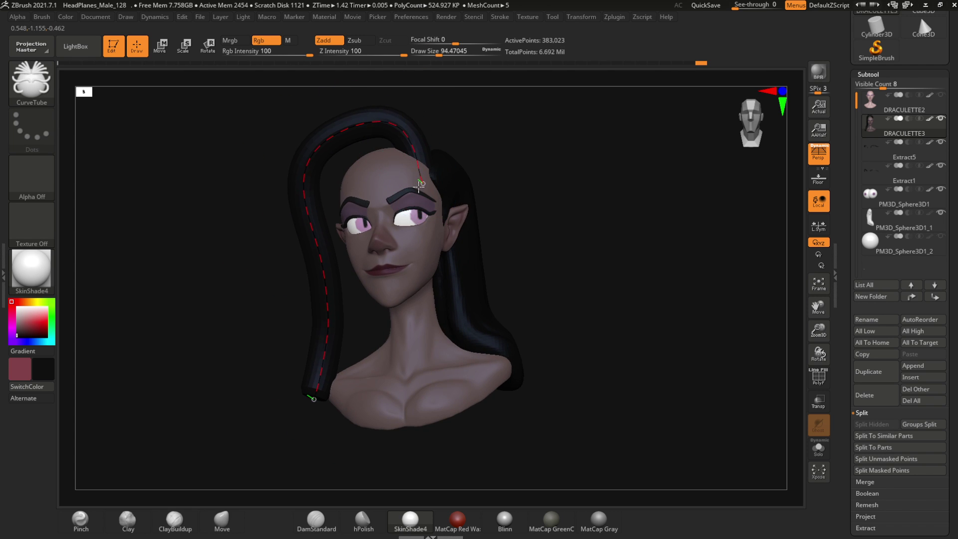
pyautogui.moveTo(391, 133)
pyautogui.mouseDown()
pyautogui.moveTo(218, 222)
pyautogui.moveTo(177, 306)
pyautogui.moveTo(320, 135)
pyautogui.moveTo(228, 192)
pyautogui.moveTo(250, 304)
pyautogui.mouseUp()
pyautogui.moveTo(342, 326)
pyautogui.mouseDown()
pyautogui.moveTo(237, 308)
pyautogui.moveTo(241, 319)
pyautogui.moveTo(379, 209)
pyautogui.mouseUp()
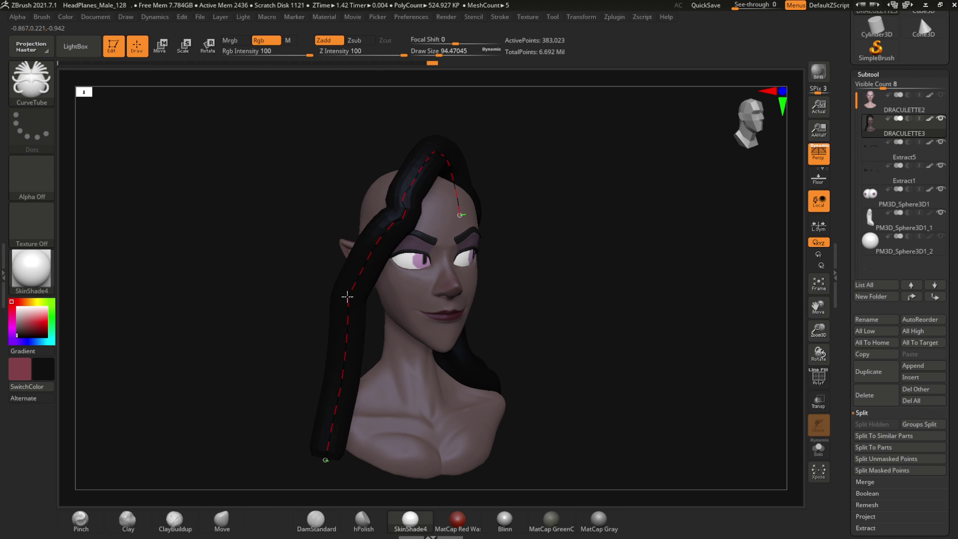
pyautogui.moveTo(329, 299); pyautogui.dragTo(367, 258)
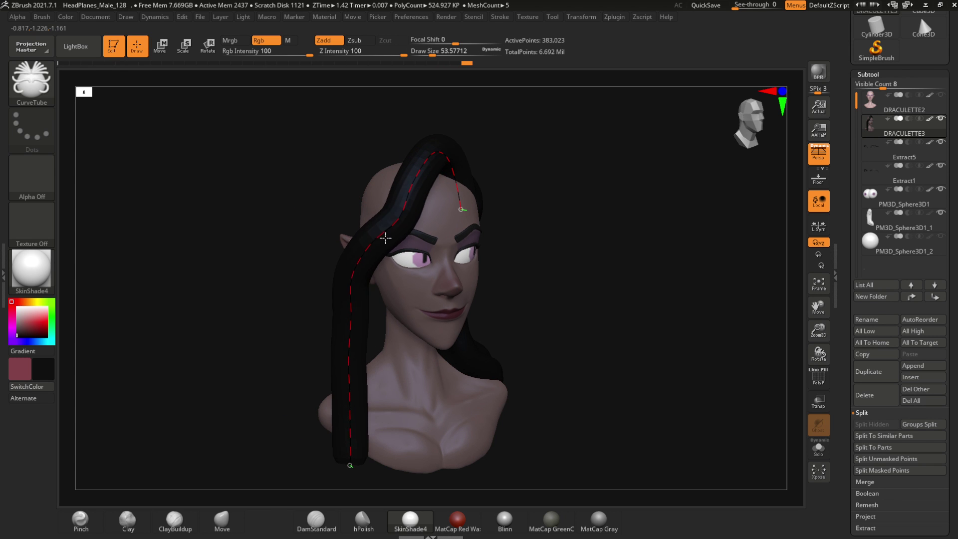
pyautogui.moveTo(263, 374)
pyautogui.mouseDown()
pyautogui.moveTo(207, 321)
pyautogui.moveTo(229, 285)
pyautogui.moveTo(391, 363)
pyautogui.moveTo(197, 389)
pyautogui.moveTo(252, 353)
pyautogui.moveTo(204, 338)
pyautogui.mouseUp()
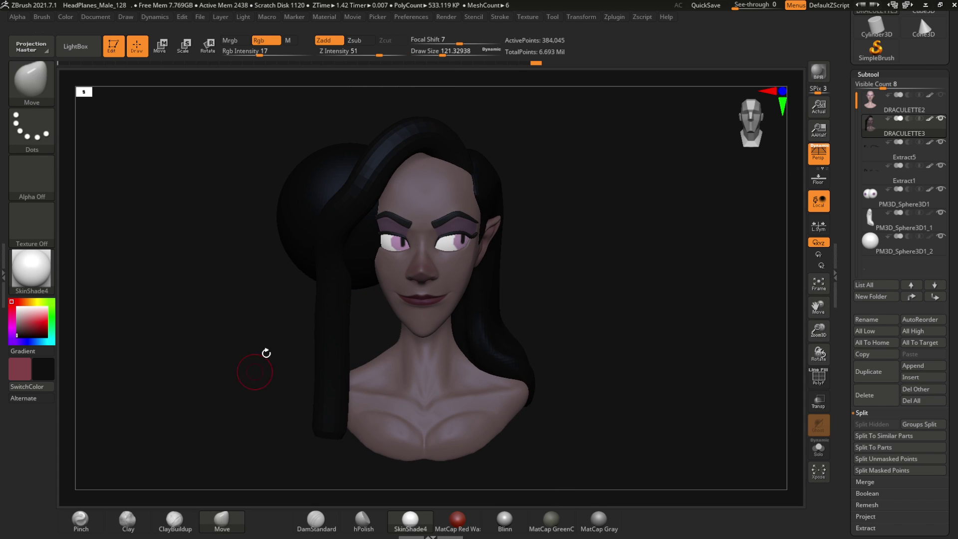
# - Select PM3D_Sphere3D1_2, adjust the brush size and switch to the planar polishing brush
pyautogui.click(867, 241)
pyautogui.moveTo(219, 299)
pyautogui.mouseDown()
pyautogui.moveTo(262, 281)
pyautogui.moveTo(212, 364)
pyautogui.moveTo(359, 291)
pyautogui.moveTo(220, 247)
pyautogui.moveTo(426, 265)
pyautogui.mouseUp()
pyautogui.moveTo(356, 210); pyautogui.dragTo(229, 274)
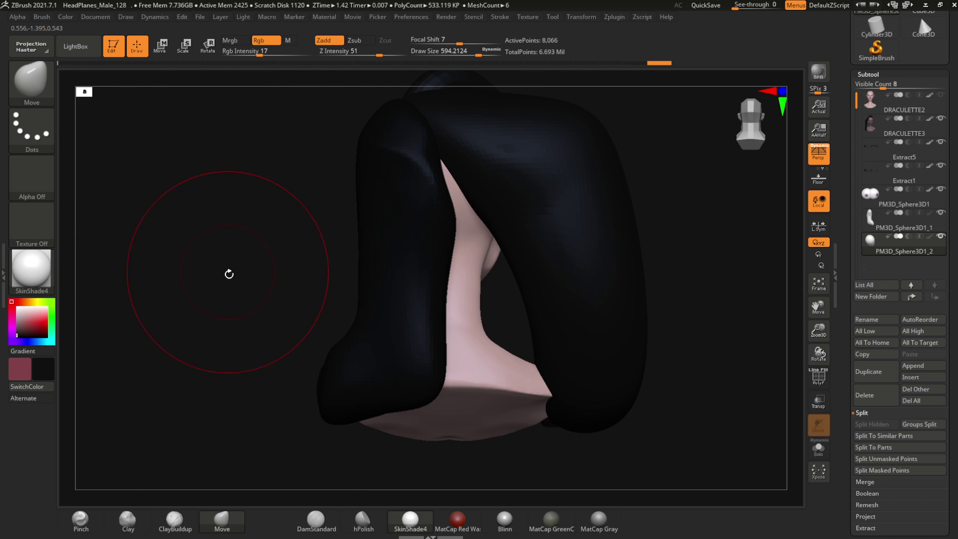
pyautogui.rightClick(228, 274)
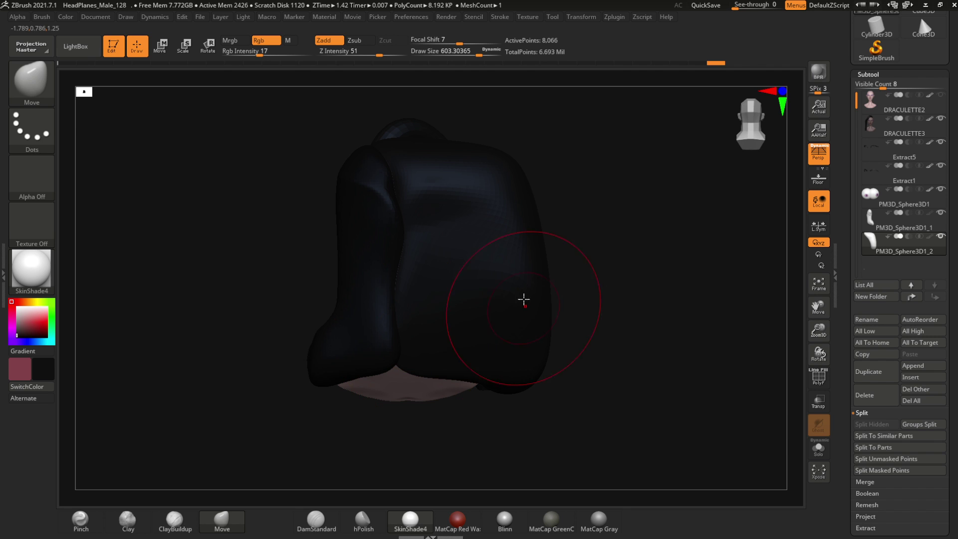
pyautogui.moveTo(493, 295)
pyautogui.mouseDown()
pyautogui.moveTo(228, 239)
pyautogui.moveTo(331, 147)
pyautogui.mouseUp()
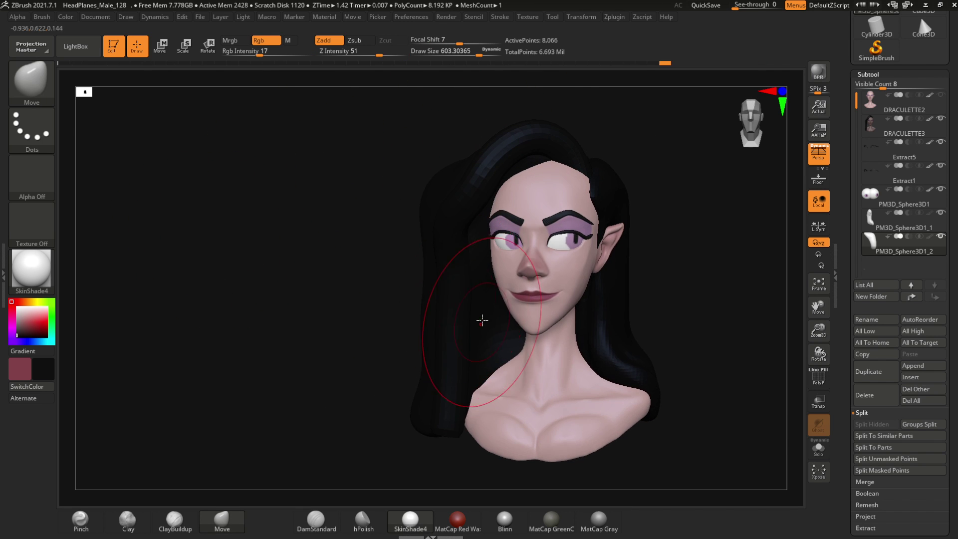
pyautogui.moveTo(440, 189)
pyautogui.mouseDown()
pyautogui.moveTo(372, 163)
pyautogui.moveTo(468, 252)
pyautogui.moveTo(429, 338)
pyautogui.moveTo(474, 276)
pyautogui.mouseUp()
pyautogui.click(368, 510)
pyautogui.moveTo(369, 493)
pyautogui.mouseDown()
pyautogui.moveTo(515, 324)
pyautogui.moveTo(547, 196)
pyautogui.moveTo(202, 311)
pyautogui.mouseUp()
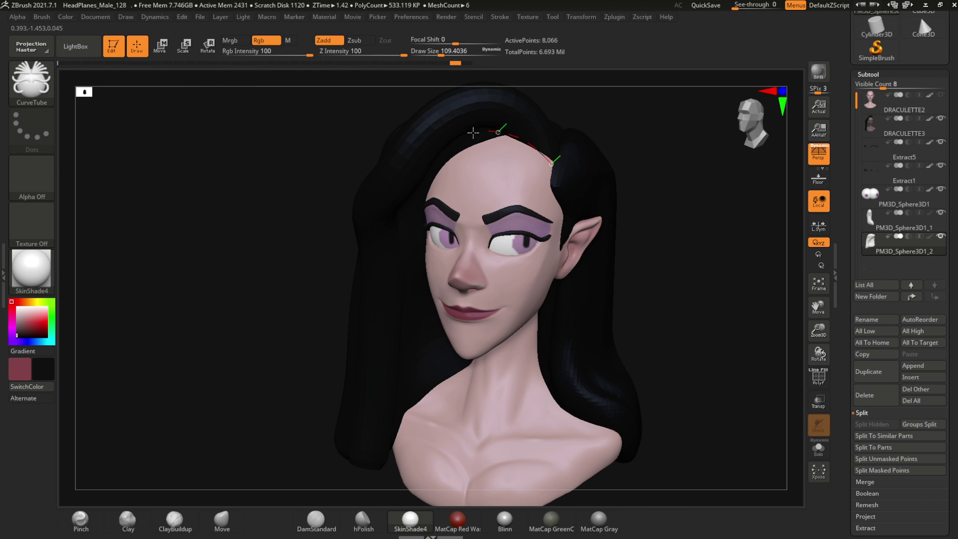
# - Draw a new hair strand curve over the scalp from a top-down view
pyautogui.moveTo(473, 132); pyautogui.dragTo(373, 100)
pyautogui.moveTo(461, 135); pyautogui.dragTo(508, 159)
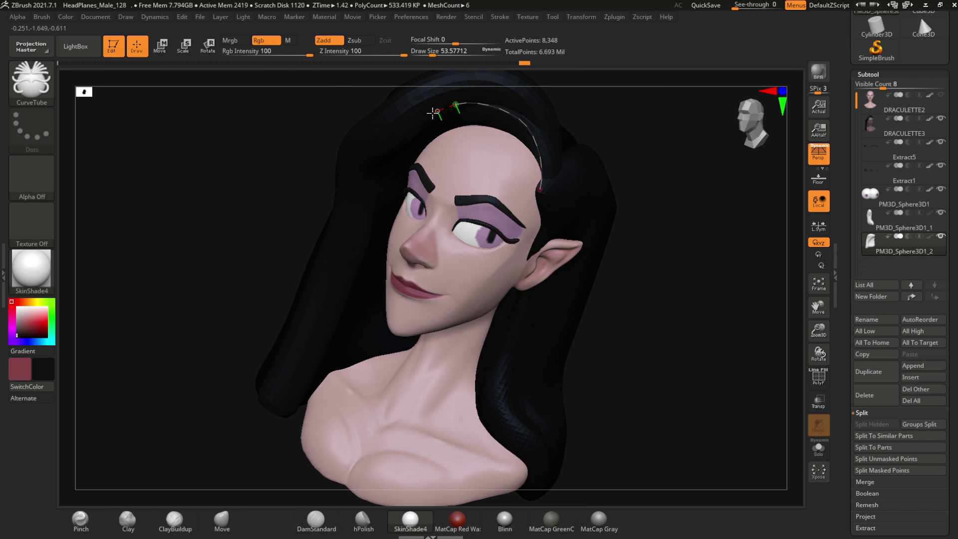
pyautogui.moveTo(432, 112)
pyautogui.mouseDown()
pyautogui.moveTo(294, 119)
pyautogui.moveTo(182, 275)
pyautogui.moveTo(495, 246)
pyautogui.moveTo(180, 222)
pyautogui.moveTo(200, 204)
pyautogui.moveTo(501, 211)
pyautogui.moveTo(499, 225)
pyautogui.moveTo(359, 199)
pyautogui.moveTo(163, 196)
pyautogui.moveTo(534, 160)
pyautogui.moveTo(229, 188)
pyautogui.moveTo(380, 145)
pyautogui.moveTo(288, 197)
pyautogui.moveTo(402, 204)
pyautogui.mouseUp()
pyautogui.moveTo(339, 206)
pyautogui.mouseDown()
pyautogui.moveTo(342, 216)
pyautogui.moveTo(207, 226)
pyautogui.moveTo(271, 274)
pyautogui.moveTo(444, 366)
pyautogui.moveTo(330, 246)
pyautogui.mouseUp()
pyautogui.moveTo(330, 246); pyautogui.dragTo(207, 252)
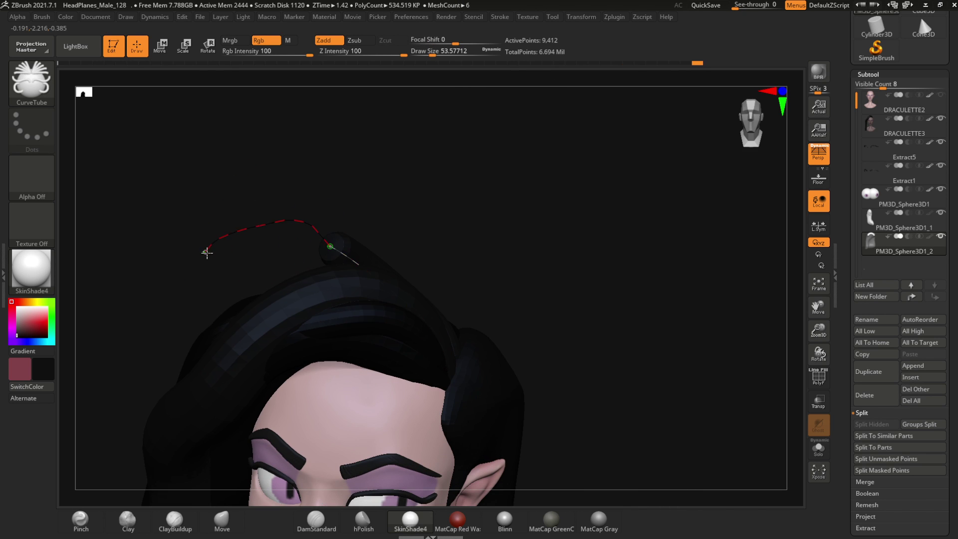
pyautogui.moveTo(435, 319)
pyautogui.mouseDown()
pyautogui.moveTo(199, 324)
pyautogui.moveTo(120, 299)
pyautogui.moveTo(186, 231)
pyautogui.moveTo(415, 282)
pyautogui.moveTo(438, 239)
pyautogui.moveTo(417, 400)
pyautogui.moveTo(368, 268)
pyautogui.moveTo(225, 279)
pyautogui.moveTo(181, 257)
pyautogui.moveTo(230, 293)
pyautogui.mouseUp()
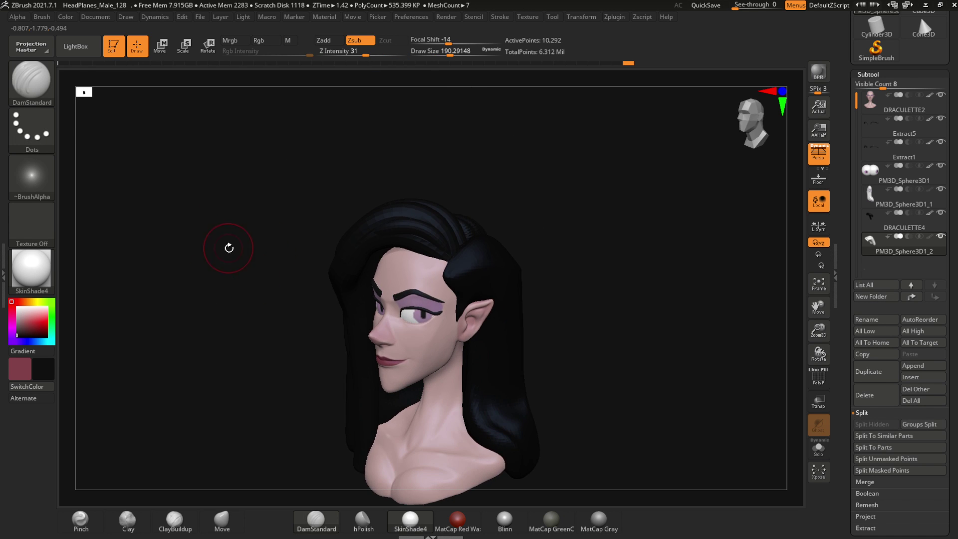
# - Select DRACULETTE4, open the Polygroup settings and enlarge the brush to shape the hair mass
pyautogui.click(878, 220)
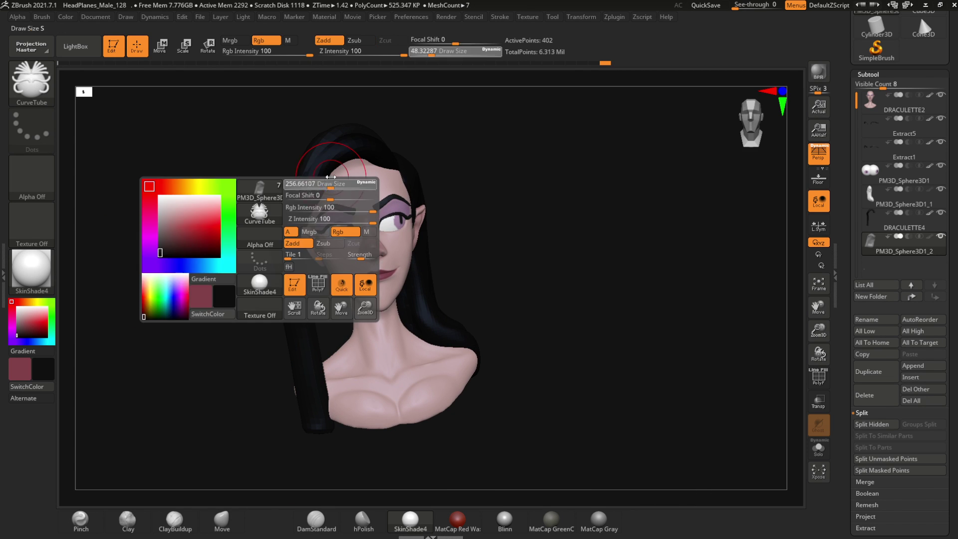
pyautogui.click(866, 537)
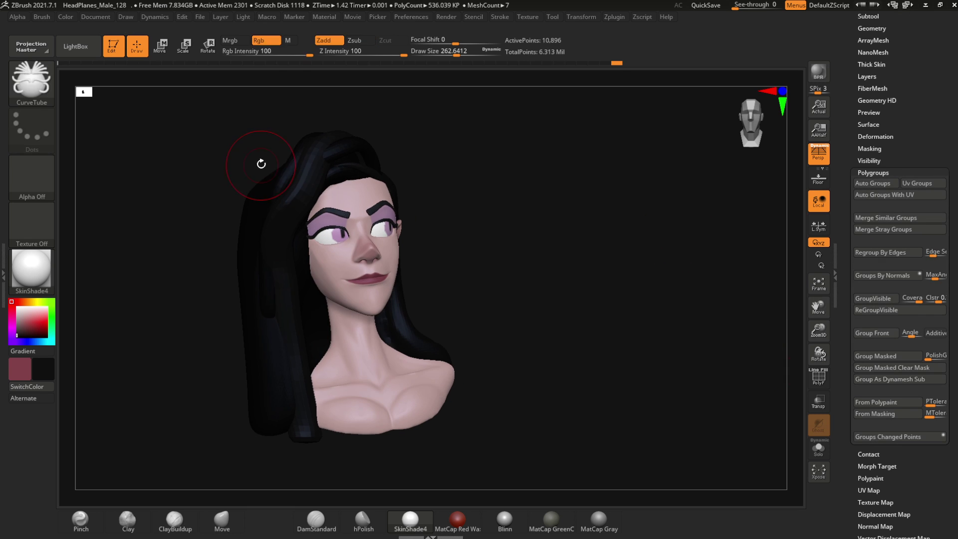
pyautogui.moveTo(259, 162); pyautogui.dragTo(180, 445)
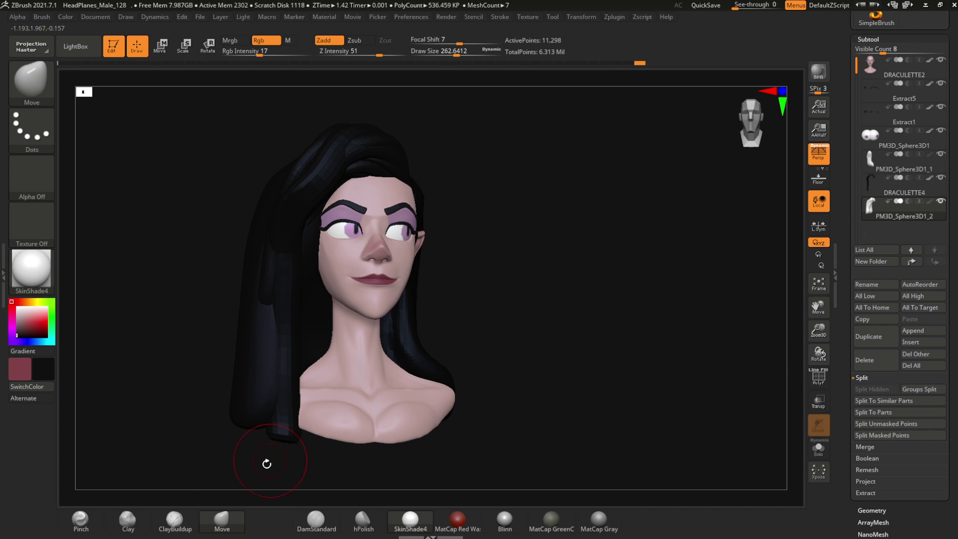
pyautogui.moveTo(313, 241)
pyautogui.mouseDown()
pyautogui.moveTo(198, 285)
pyautogui.moveTo(154, 271)
pyautogui.moveTo(188, 292)
pyautogui.moveTo(259, 219)
pyautogui.mouseUp()
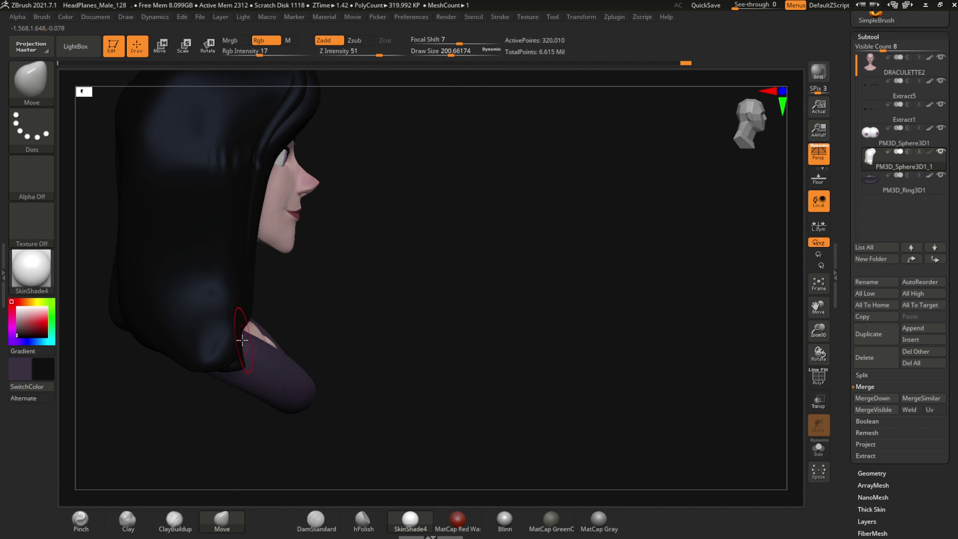
pyautogui.press(']')
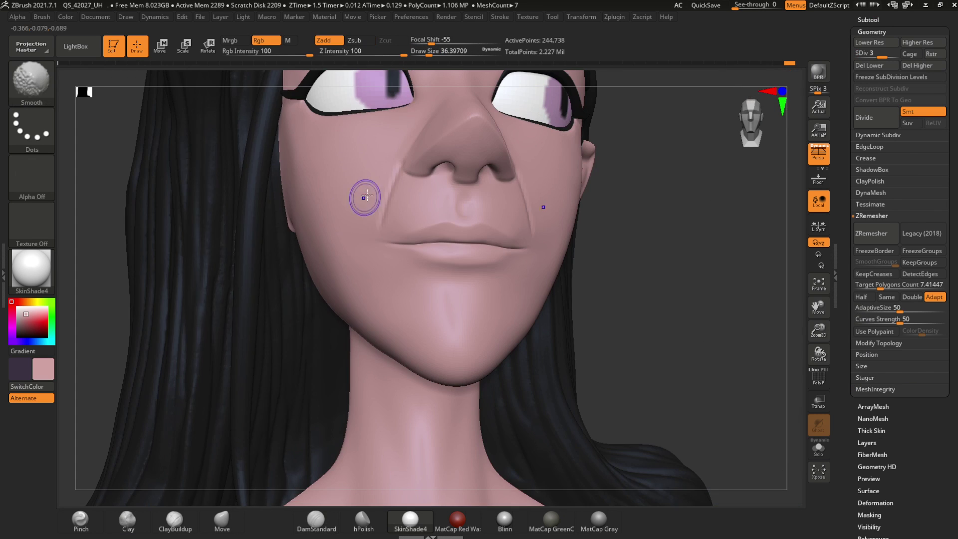
# - Raise the head to SDiv 4 and smooth the crease between the brows
pyautogui.press('d')
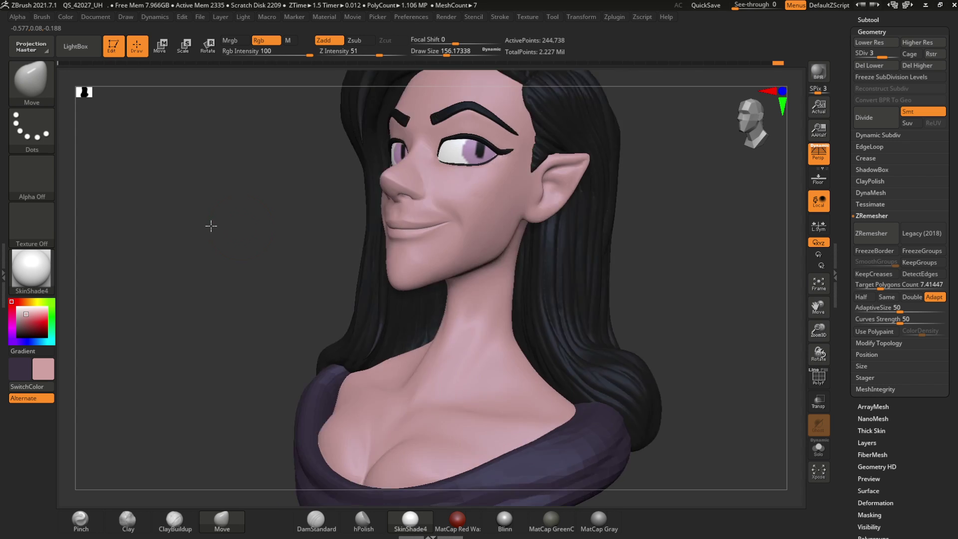
pyautogui.moveTo(209, 225); pyautogui.dragTo(227, 285)
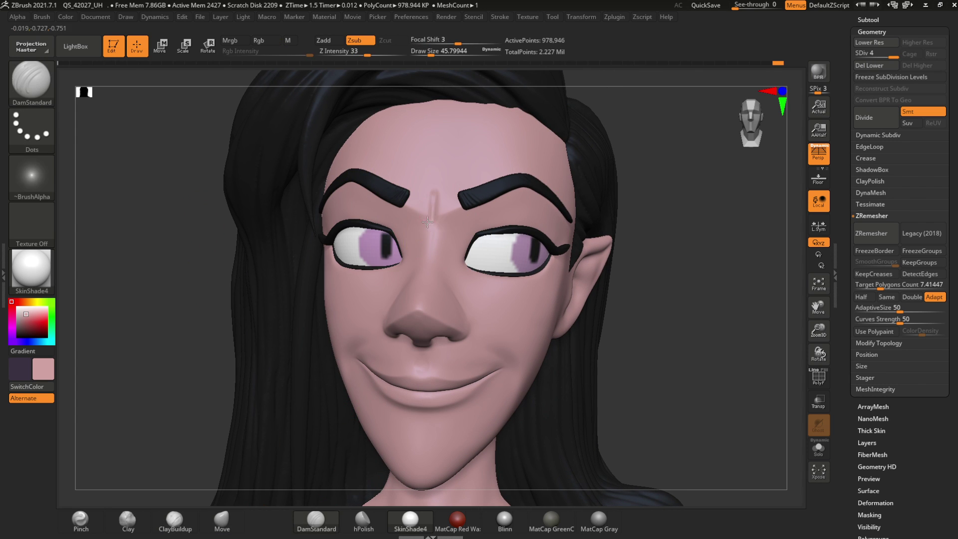
pyautogui.keyDown('shift'); pyautogui.moveTo(403, 239); pyautogui.dragTo(432, 222); pyautogui.keyUp('shift')
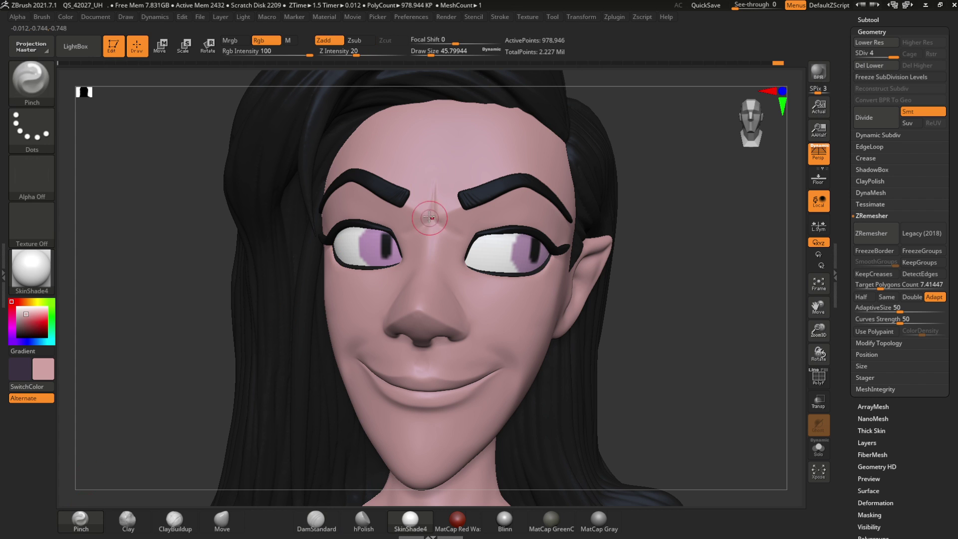
pyautogui.press('space')
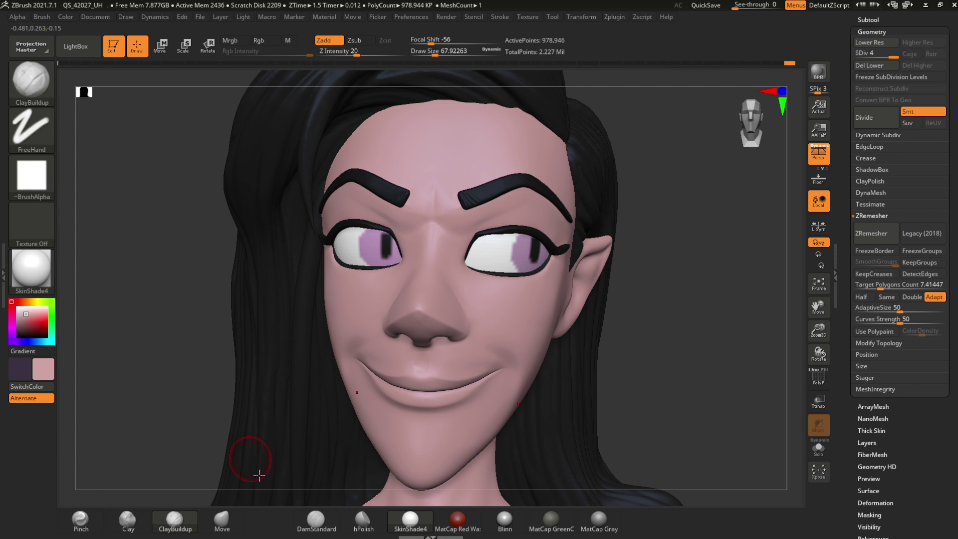
pyautogui.press('b')
pyautogui.press('d')
pyautogui.press('s')
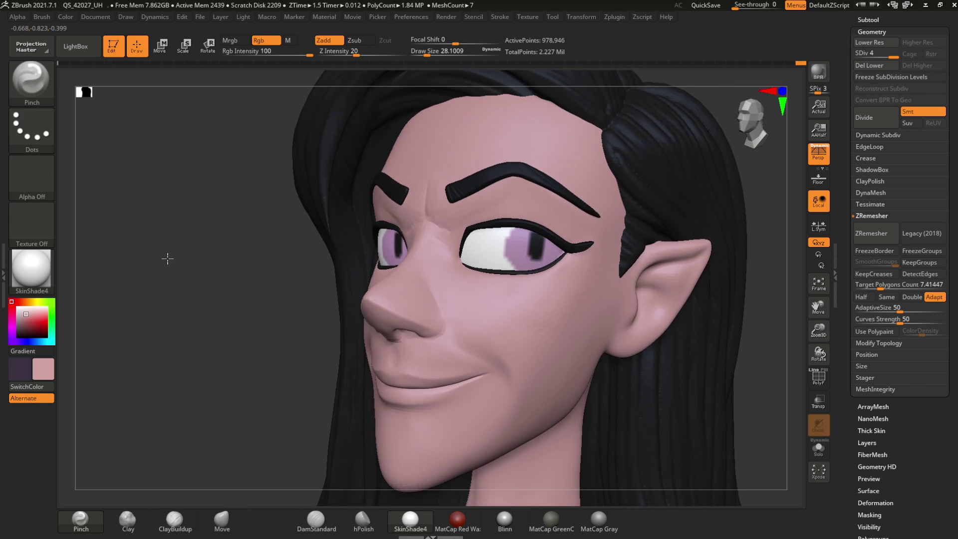
pyautogui.moveTo(167, 256); pyautogui.dragTo(427, 344)
pyautogui.press('space')
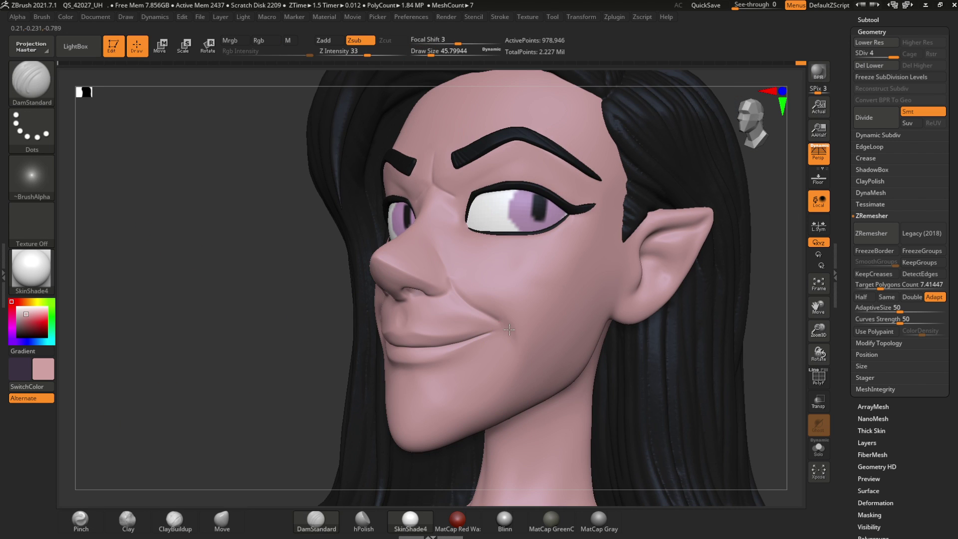
pyautogui.moveTo(501, 329)
pyautogui.mouseDown(button='right')
pyautogui.moveTo(466, 344)
pyautogui.moveTo(512, 305)
pyautogui.mouseUp(button='right')
# - Smooth away the wrinkle strokes on the cheek at a lower subdivision level
pyautogui.click(175, 519)
pyautogui.hotkey('shift', 'd')
pyautogui.hotkey('shift', 'd')
pyautogui.keyDown('ctrl'); pyautogui.moveTo(171, 470); pyautogui.dragTo(467, 307, button='right'); pyautogui.keyUp('ctrl')
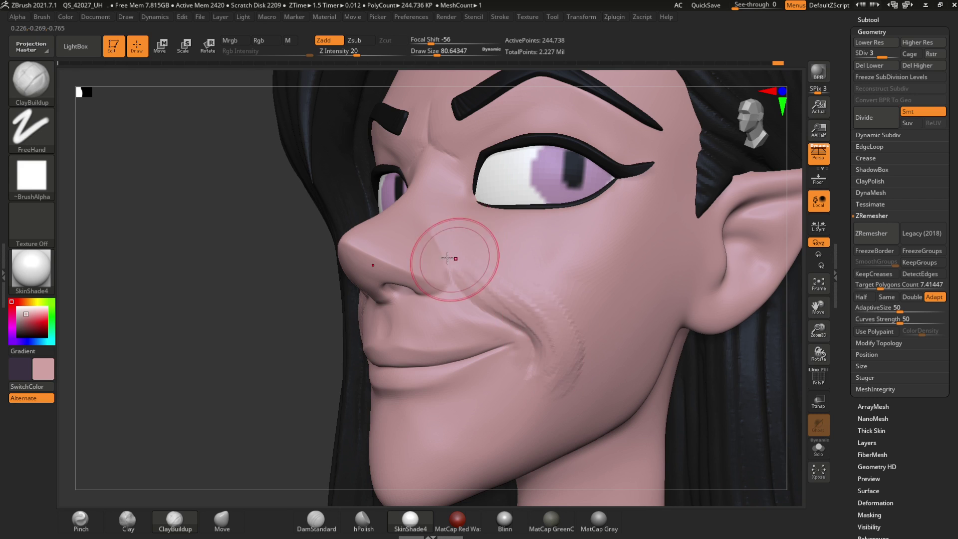
pyautogui.moveTo(448, 258); pyautogui.dragTo(526, 240, button='right')
pyautogui.keyDown('shift'); pyautogui.moveTo(548, 251); pyautogui.dragTo(568, 391); pyautogui.keyUp('shift')
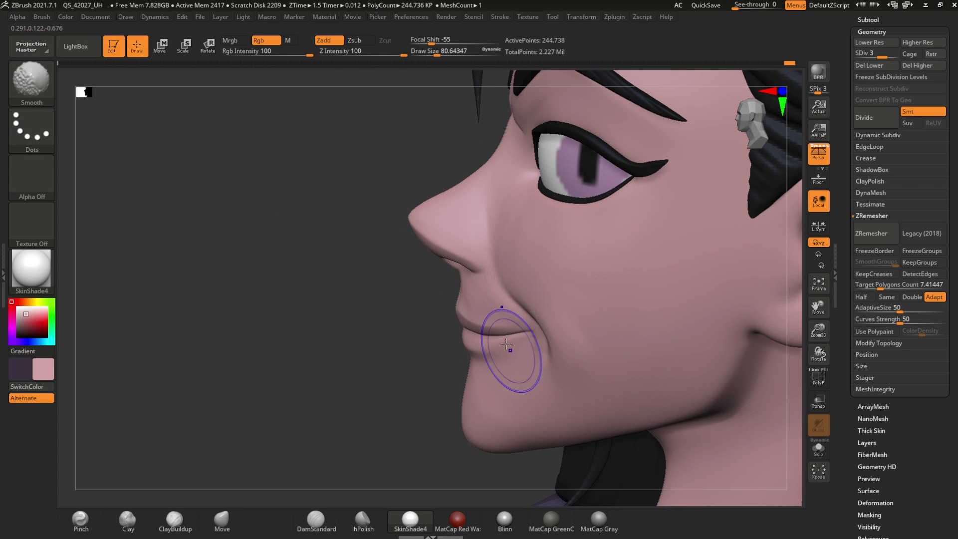
pyautogui.press('space')
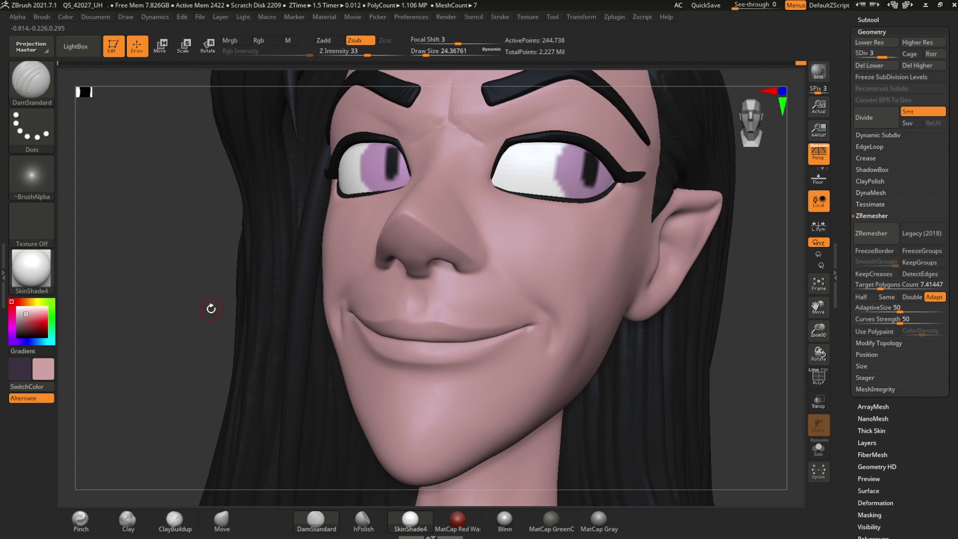
pyautogui.moveTo(209, 306); pyautogui.dragTo(558, 346)
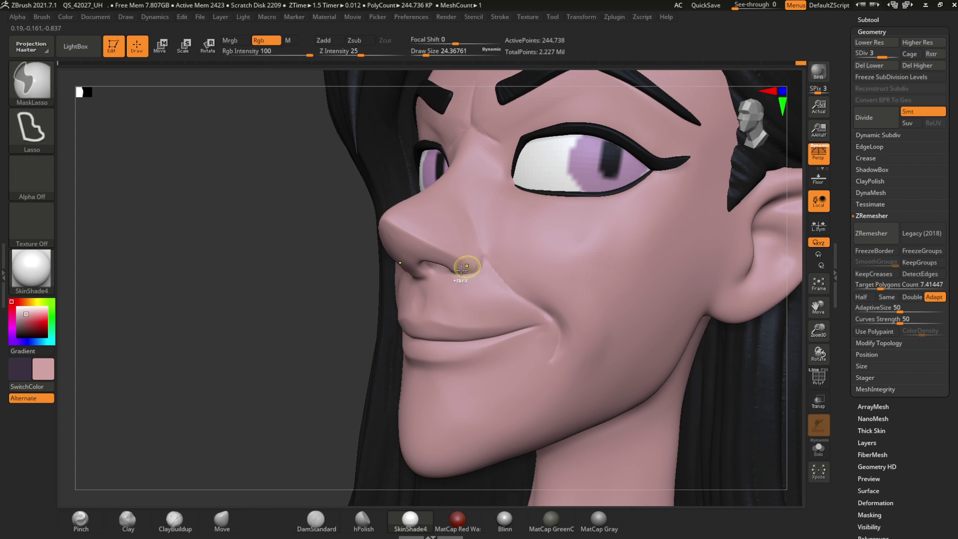
pyautogui.press('shift')
# - Pinch the facial creases sharper using a smaller brush
pyautogui.click(80, 522)
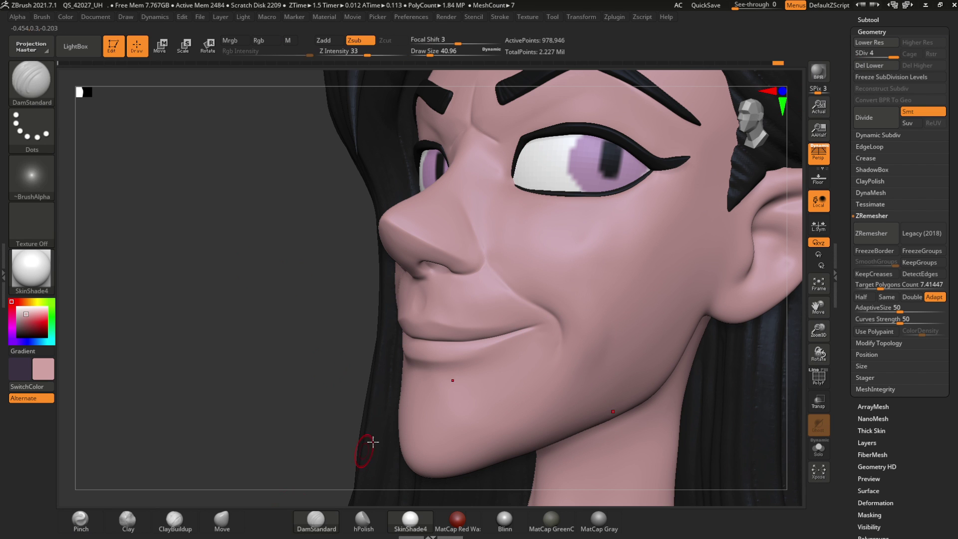
pyautogui.moveTo(270, 264)
pyautogui.mouseDown()
pyautogui.moveTo(154, 273)
pyautogui.moveTo(298, 301)
pyautogui.moveTo(213, 501)
pyautogui.moveTo(428, 301)
pyautogui.mouseUp()
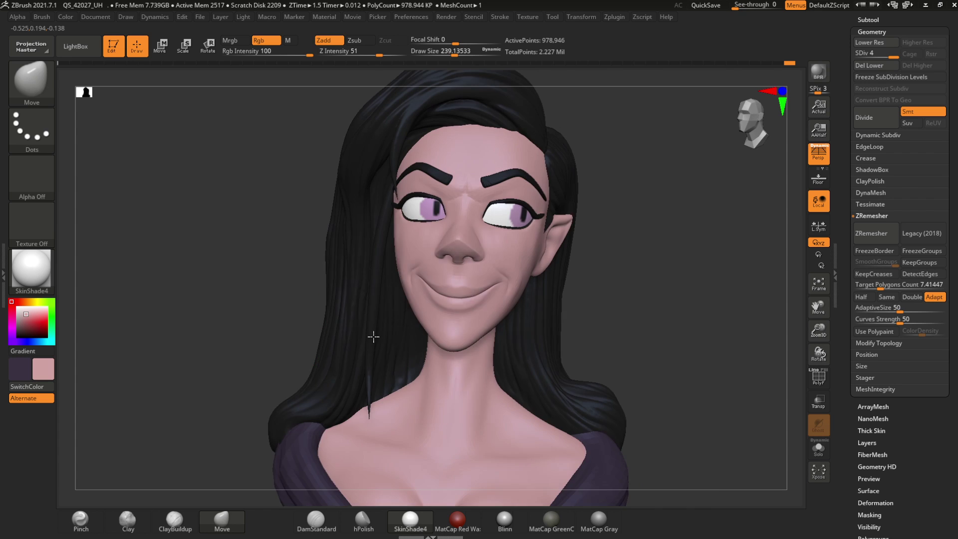
pyautogui.moveTo(450, 266); pyautogui.dragTo(426, 232)
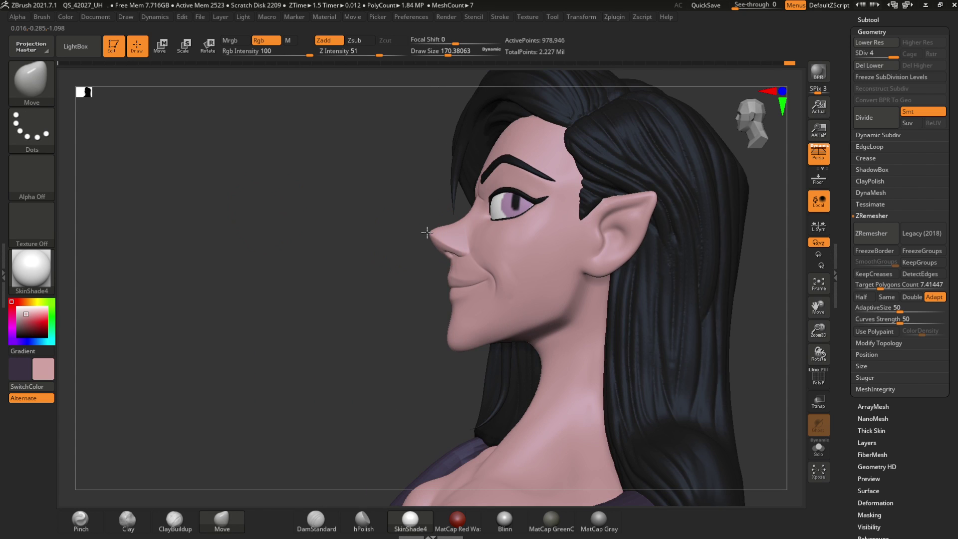
pyautogui.press('space')
pyautogui.moveTo(351, 227)
pyautogui.mouseDown()
pyautogui.moveTo(442, 223)
pyautogui.moveTo(216, 301)
pyautogui.moveTo(202, 344)
pyautogui.mouseUp()
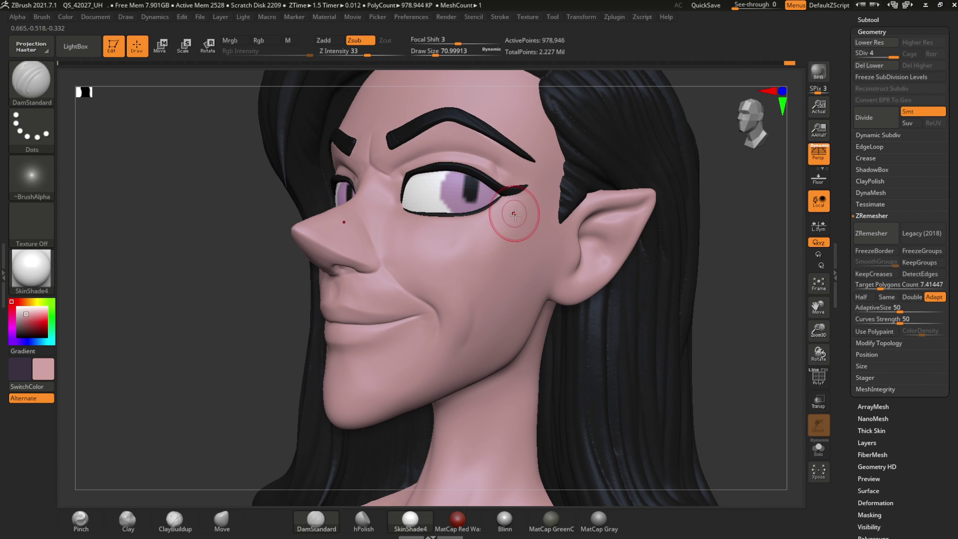
pyautogui.moveTo(514, 215)
pyautogui.mouseDown(button='right')
pyautogui.moveTo(149, 182)
pyautogui.moveTo(383, 163)
pyautogui.mouseUp(button='right')
pyautogui.moveTo(391, 203)
pyautogui.mouseDown(button='right')
pyautogui.moveTo(214, 197)
pyautogui.moveTo(390, 202)
pyautogui.moveTo(379, 187)
pyautogui.moveTo(137, 276)
pyautogui.moveTo(299, 224)
pyautogui.mouseUp(button='right')
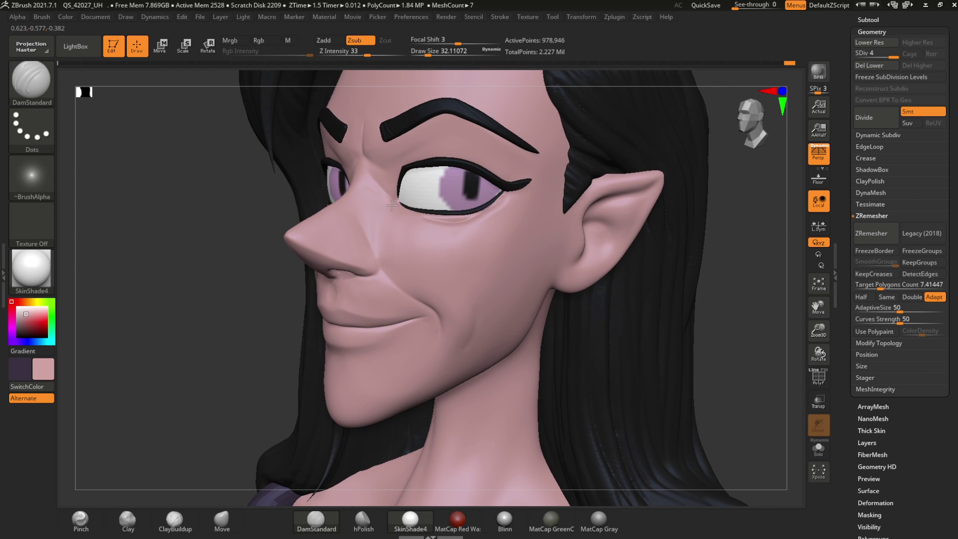
# - Isolate the head to check the face, then show the hair and eyes again
pyautogui.hotkey('ctrl', 'shift', 's')
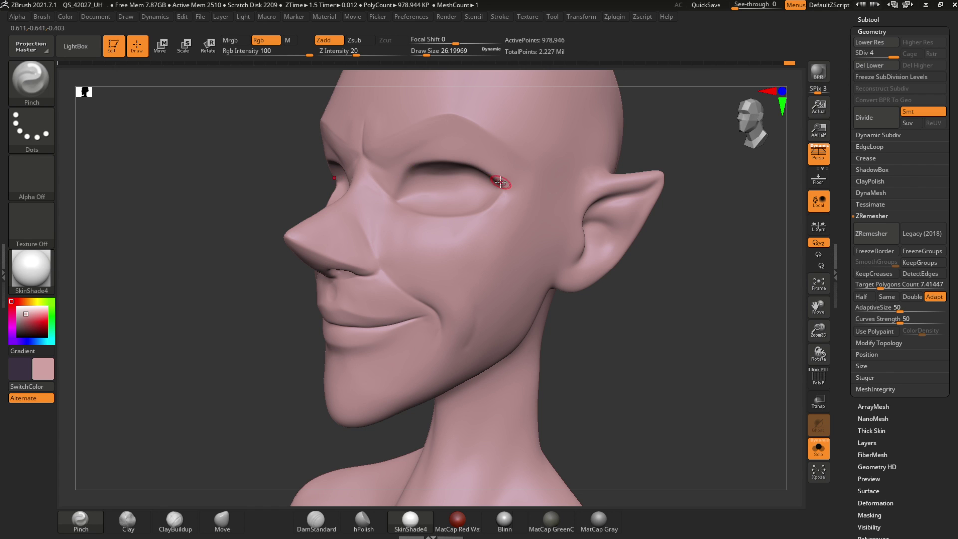
pyautogui.hotkey('ctrl', 'shift', 's')
pyautogui.moveTo(205, 248); pyautogui.dragTo(171, 246, button='right')
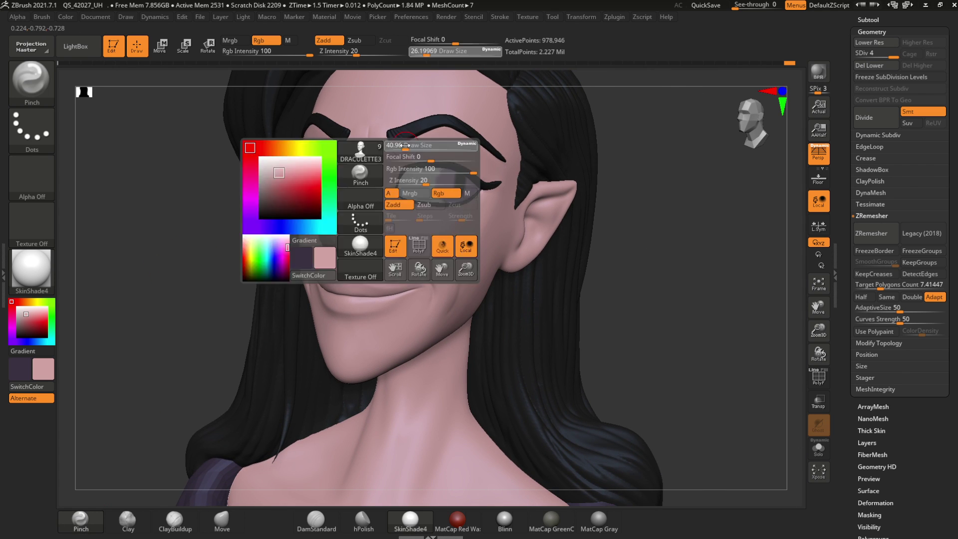
pyautogui.moveTo(299, 210); pyautogui.dragTo(449, 129, button='right')
# - Transpose-move the pink DRACULETTE4 bust left beside the dressed one, then select DRACULETTE3
pyautogui.press('w')
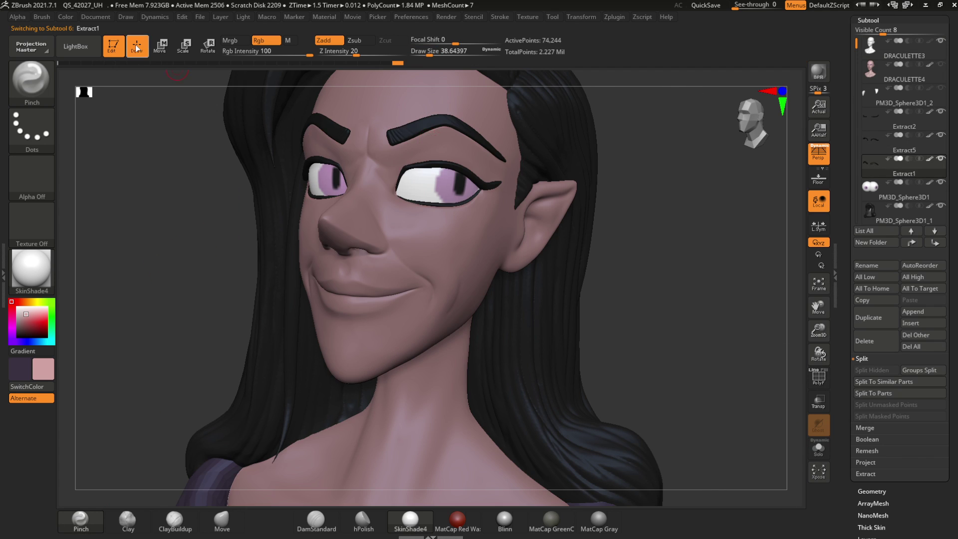
pyautogui.keyDown('alt'); pyautogui.click(449, 129); pyautogui.keyUp('alt')
pyautogui.keyDown('alt'); pyautogui.click(498, 260); pyautogui.keyUp('alt')
pyautogui.moveTo(680, 242); pyautogui.dragTo(150, 268, button='right')
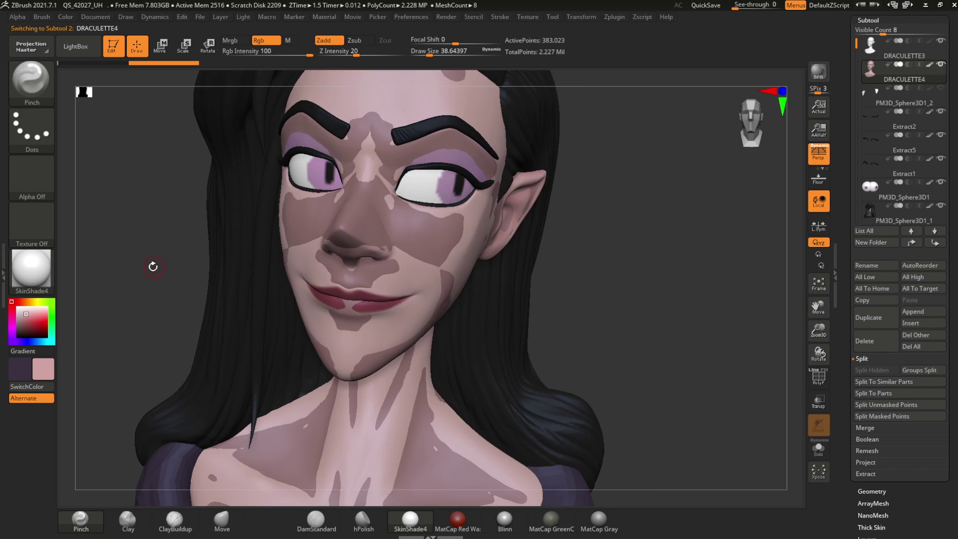
pyautogui.moveTo(439, 259); pyautogui.dragTo(215, 259)
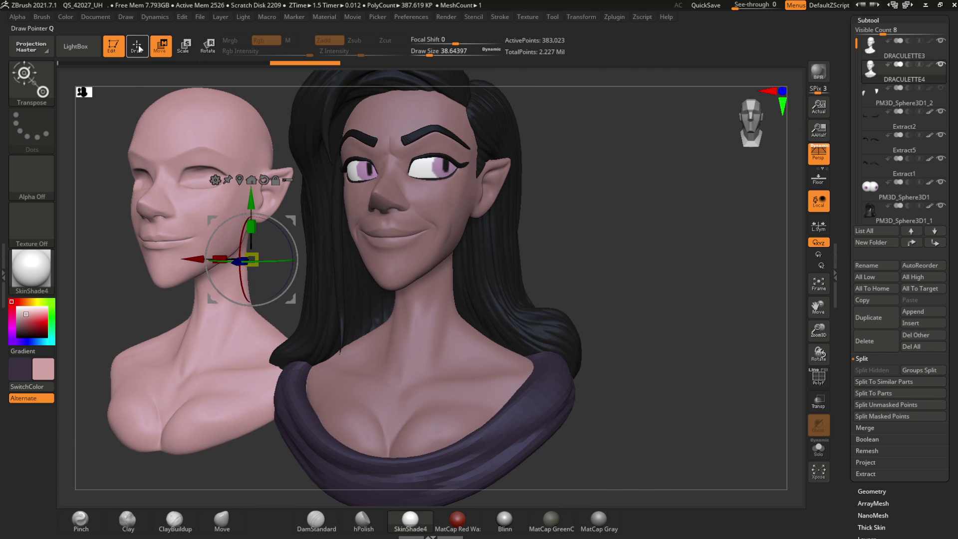
pyautogui.press('q')
pyautogui.moveTo(125, 224); pyautogui.dragTo(167, 228)
pyautogui.click(818, 447)
pyautogui.click(893, 47)
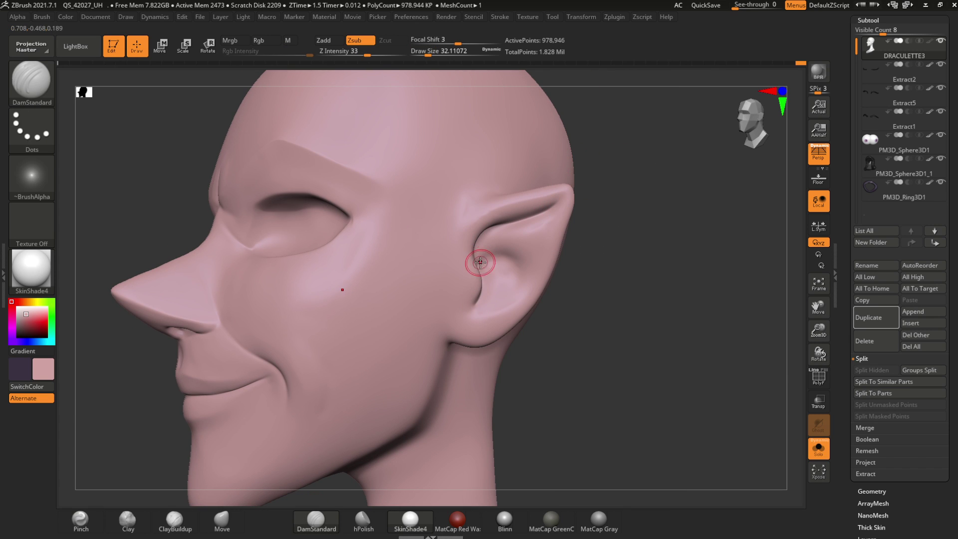
# - Undo the bulge added inside the ear's concha
pyautogui.press('b')
pyautogui.press('c')
pyautogui.press('b')
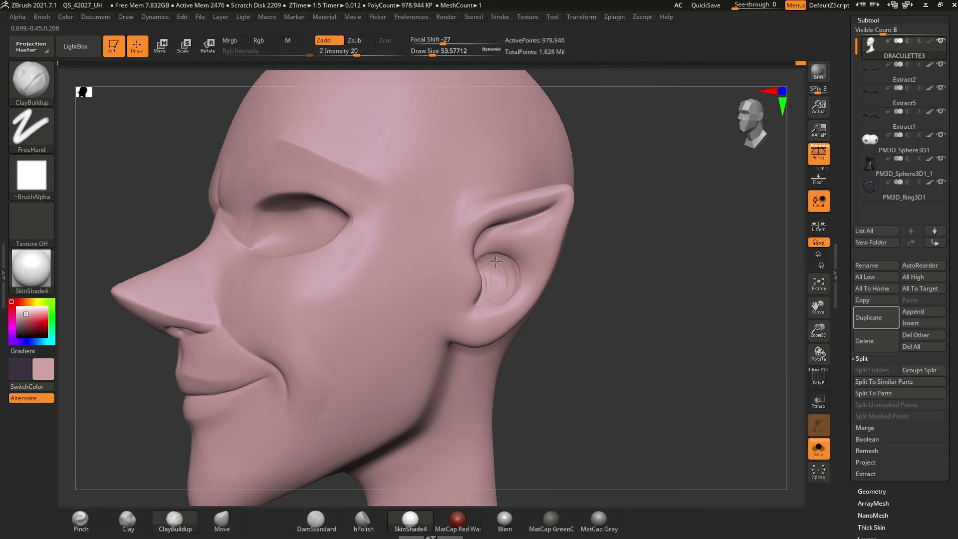
pyautogui.hotkey('ctrl', 'z')
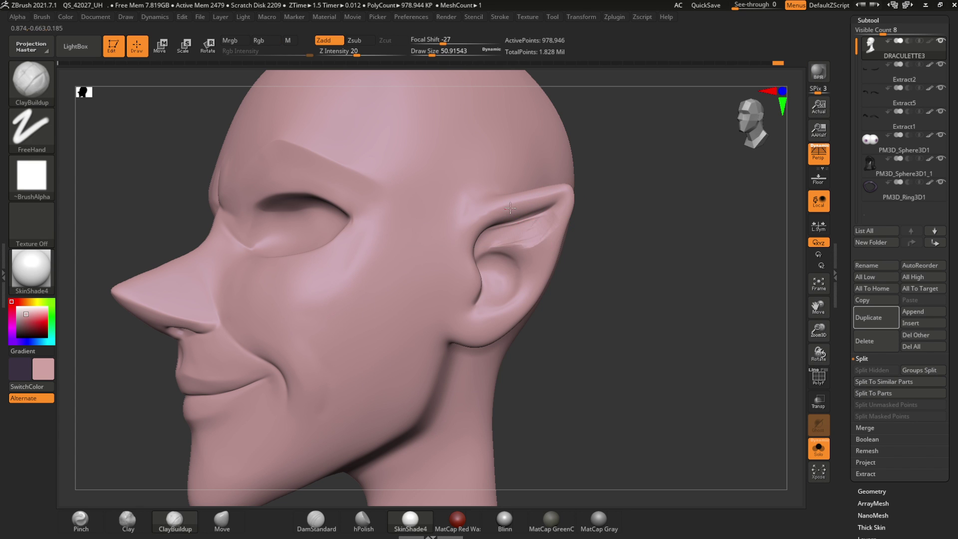
pyautogui.press('b')
pyautogui.press('p')
pyautogui.press('i')
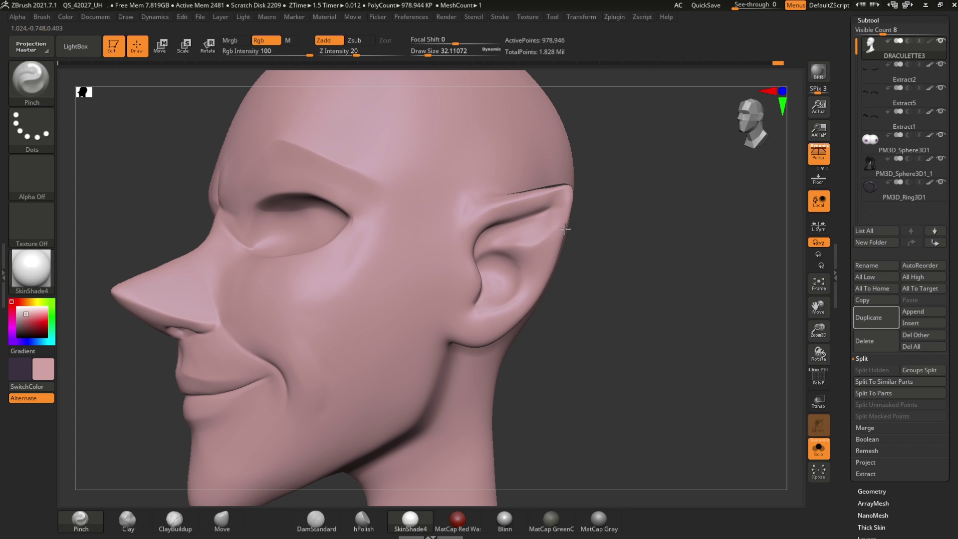
pyautogui.moveTo(445, 349); pyautogui.dragTo(353, 385, button='right')
# - Sharpen the inner rim of the pointed elf ear with the Pinch brush
pyautogui.press('b')
pyautogui.press('d')
pyautogui.press('s')
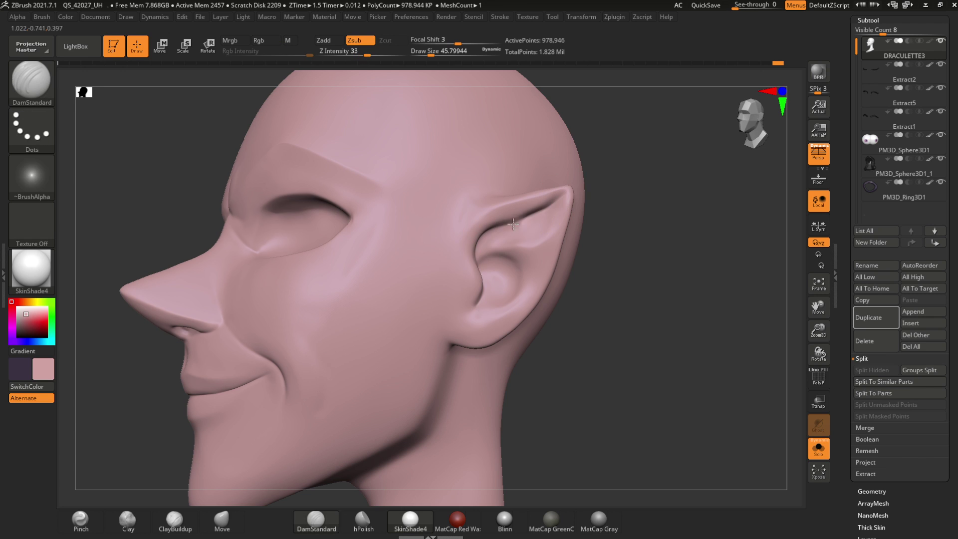
pyautogui.press('b')
pyautogui.press('p')
pyautogui.press('i')
pyautogui.press('b')
pyautogui.press('m')
pyautogui.press('v')
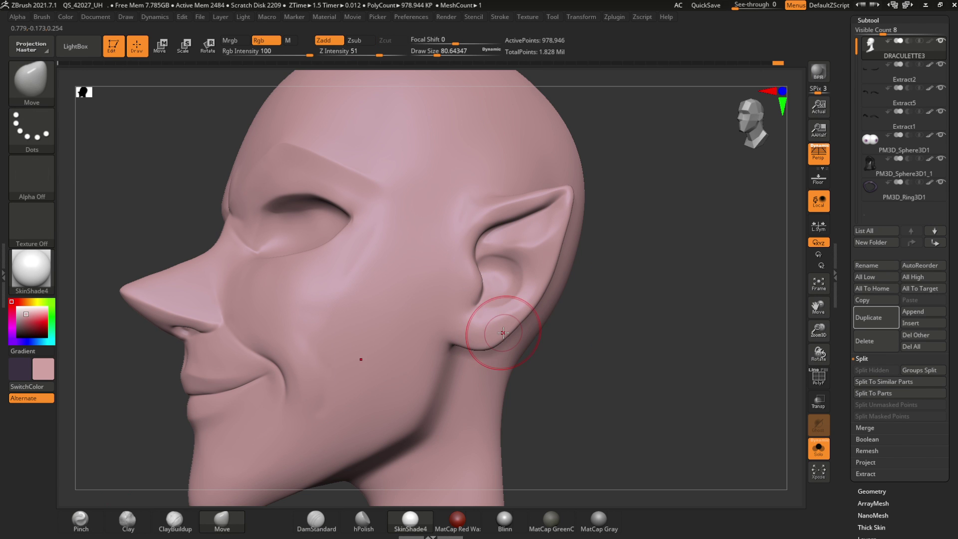
pyautogui.press('b')
pyautogui.press('p')
pyautogui.press('i')
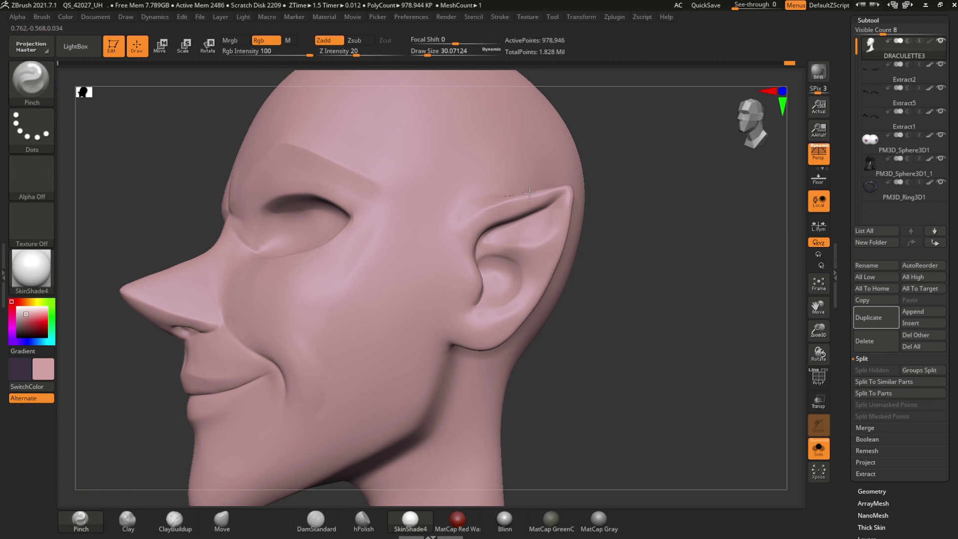
pyautogui.moveTo(490, 247); pyautogui.dragTo(502, 301)
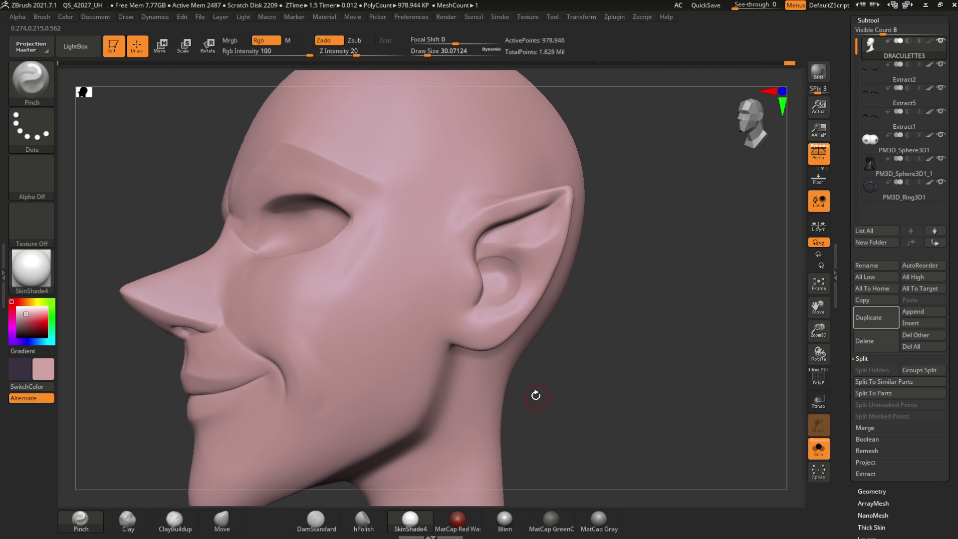
pyautogui.moveTo(536, 396); pyautogui.dragTo(512, 294)
# - Frame the bust and turn off Solo to show hair, eyes, brows and clothing
pyautogui.press('b')
pyautogui.press('d')
pyautogui.press('s')
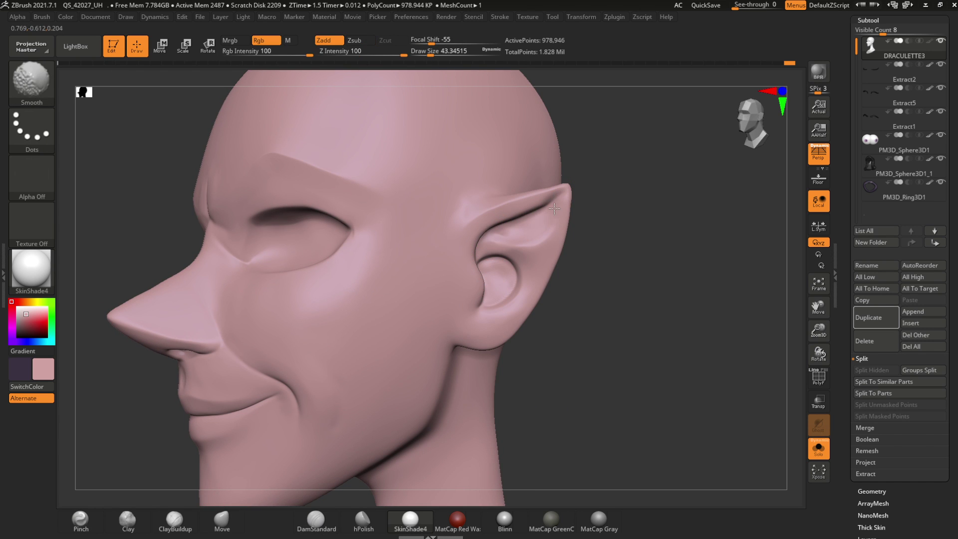
pyautogui.press('f')
pyautogui.hotkey('shift', 'alt', 's')
pyautogui.moveTo(239, 255)
pyautogui.keyDown('alt'); pyautogui.mouseDown()
pyautogui.moveTo(439, 269)
pyautogui.moveTo(491, 161)
pyautogui.moveTo(449, 150)
pyautogui.moveTo(464, 158)
pyautogui.mouseUp(); pyautogui.keyUp('alt')
pyautogui.press('b')
pyautogui.press('i')
pyautogui.press('n')
pyautogui.press('b')
pyautogui.press('m')
pyautogui.press('v')
# - Lift the brow above the eye with a small Move brush on DRACULETTE3
pyautogui.press('space')
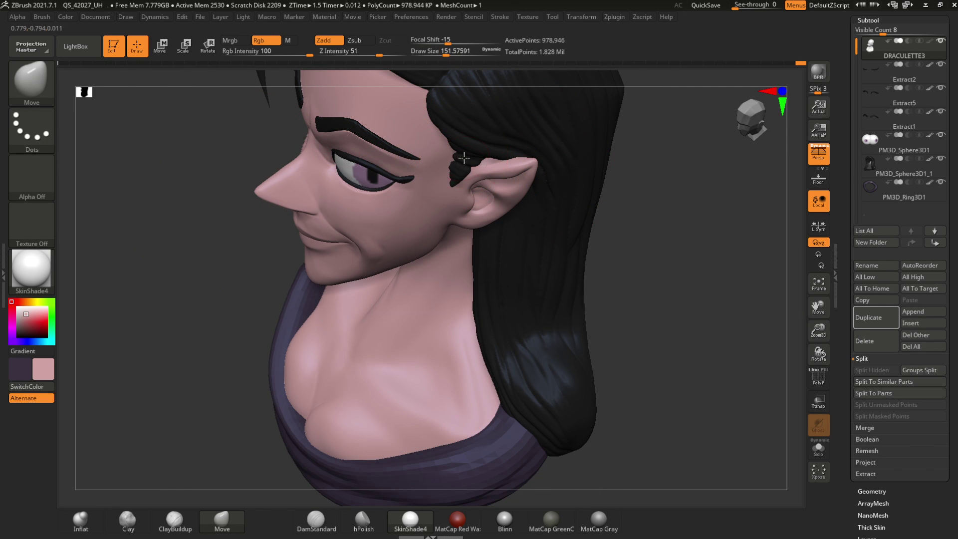
pyautogui.moveTo(203, 207); pyautogui.dragTo(176, 231)
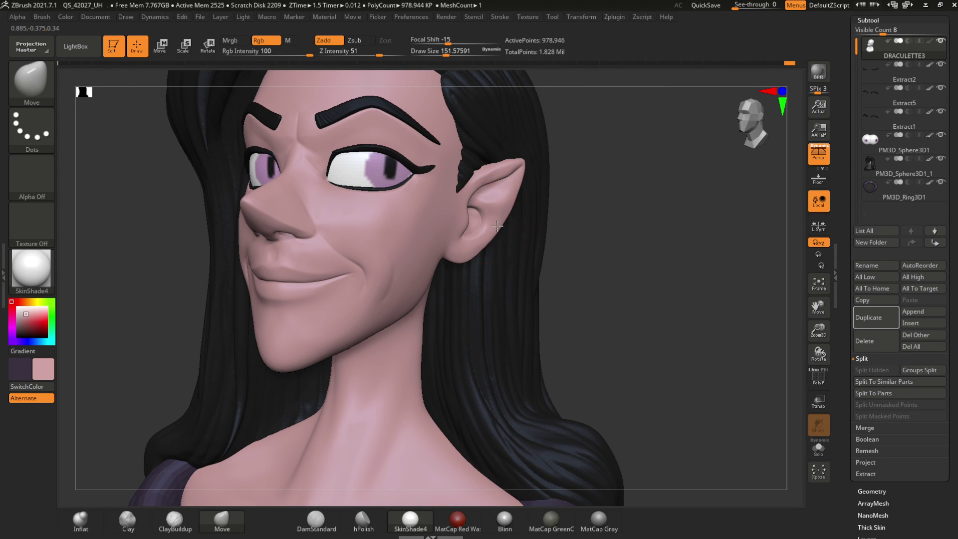
pyautogui.press('space')
pyautogui.moveTo(496, 225); pyautogui.dragTo(502, 183)
pyautogui.keyDown('alt'); pyautogui.click(503, 149); pyautogui.keyUp('alt')
pyautogui.moveTo(503, 148)
pyautogui.mouseDown(button='right')
pyautogui.moveTo(449, 239)
pyautogui.moveTo(172, 207)
pyautogui.moveTo(225, 489)
pyautogui.mouseUp(button='right')
pyautogui.keyDown('alt'); pyautogui.click(449, 240); pyautogui.keyUp('alt')
pyautogui.moveTo(402, 189); pyautogui.dragTo(394, 168)
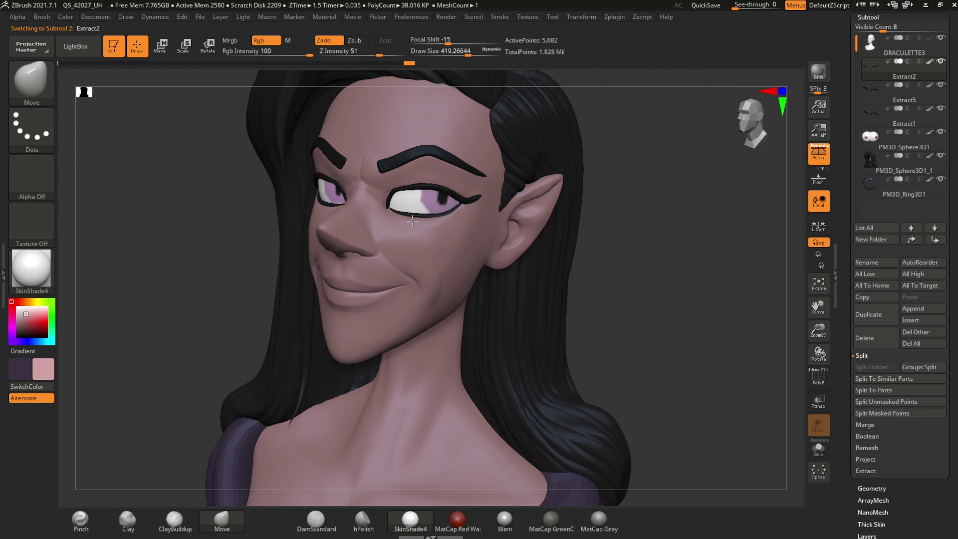
# - Build up and smooth the forehead from a three-quarter view
pyautogui.keyDown('alt'); pyautogui.click(289, 144); pyautogui.keyUp('alt')
pyautogui.moveTo(289, 144); pyautogui.dragTo(173, 275, button='right')
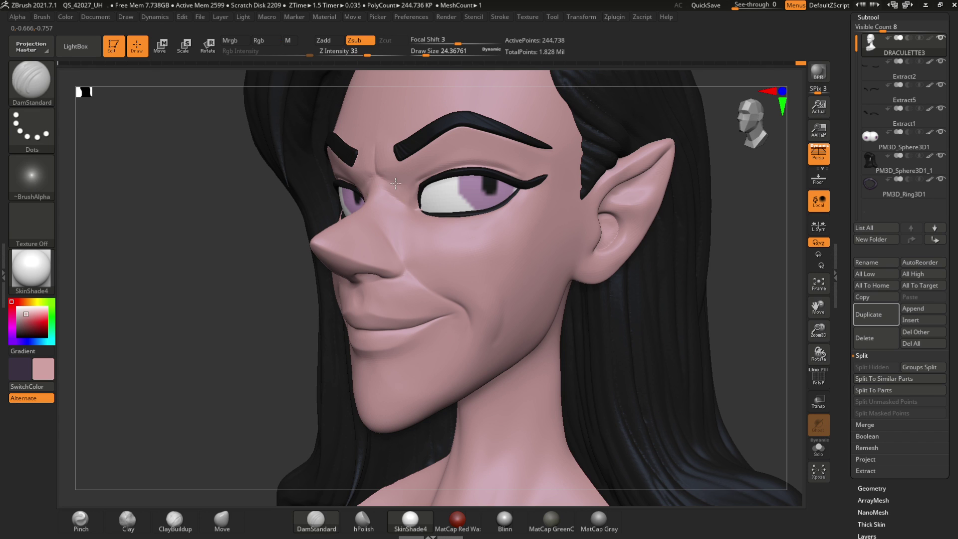
pyautogui.moveTo(231, 208)
pyautogui.mouseDown()
pyautogui.moveTo(445, 227)
pyautogui.moveTo(377, 183)
pyautogui.mouseUp()
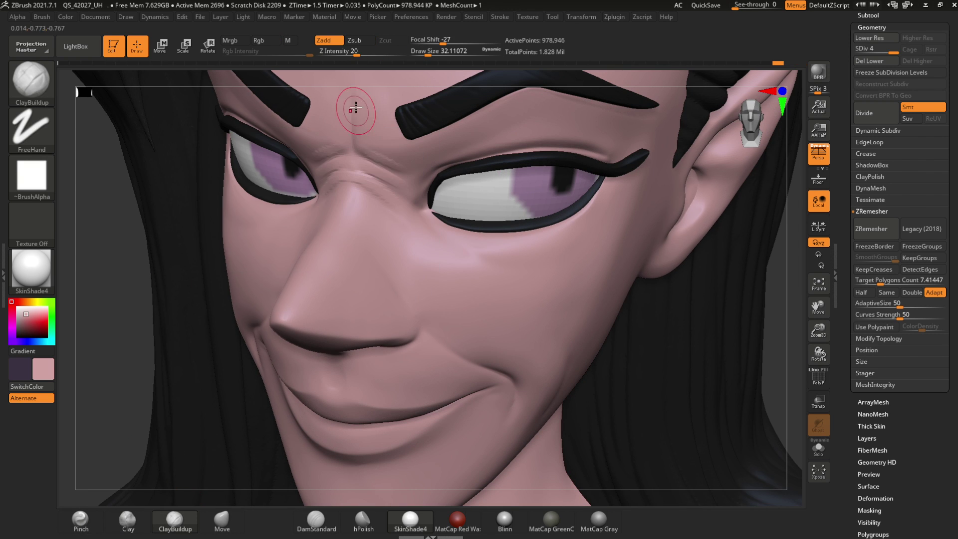
pyautogui.moveTo(407, 215); pyautogui.dragTo(418, 184, button='right')
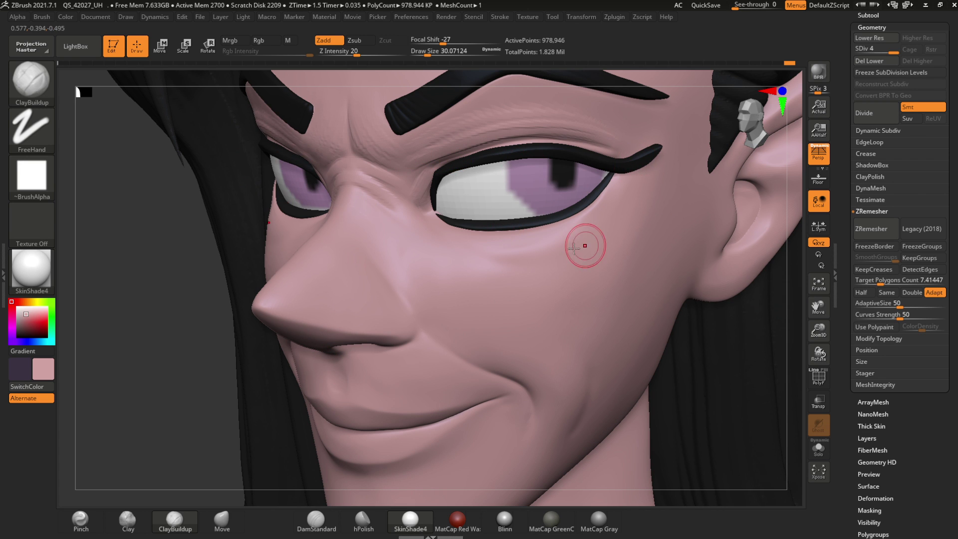
pyautogui.press('shift')
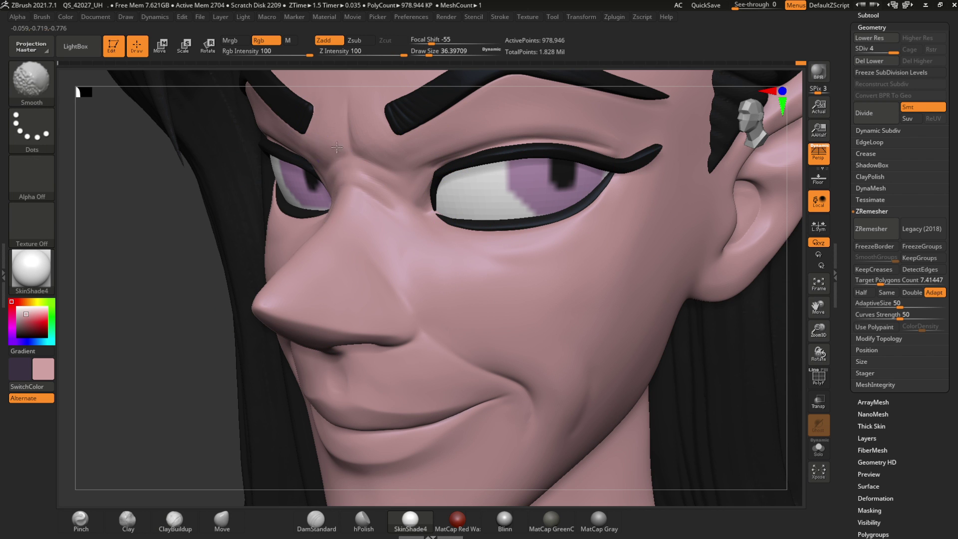
# - Carve a crease along the upper eyelid with DamStandard, then frame the bust
pyautogui.press('b')
pyautogui.press('d')
pyautogui.press('s')
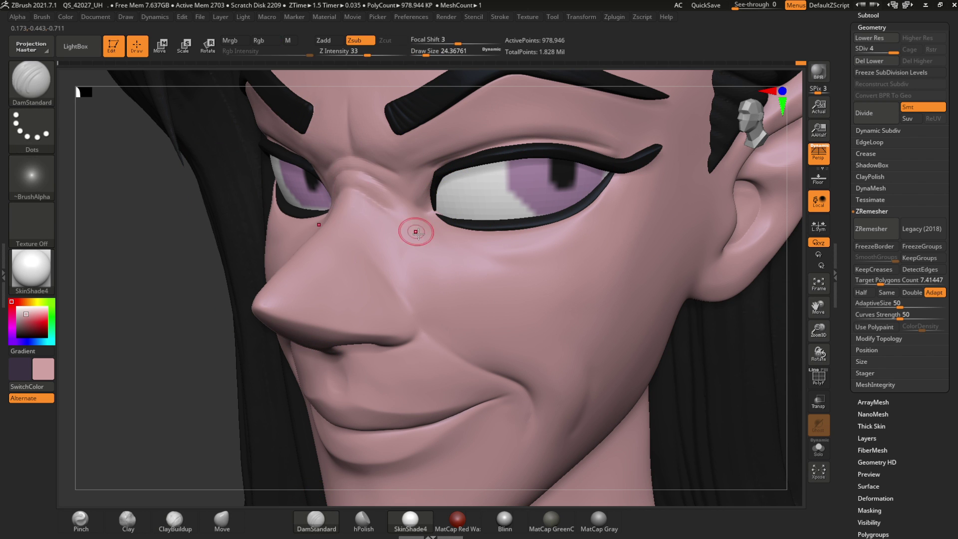
pyautogui.moveTo(450, 162); pyautogui.dragTo(551, 136)
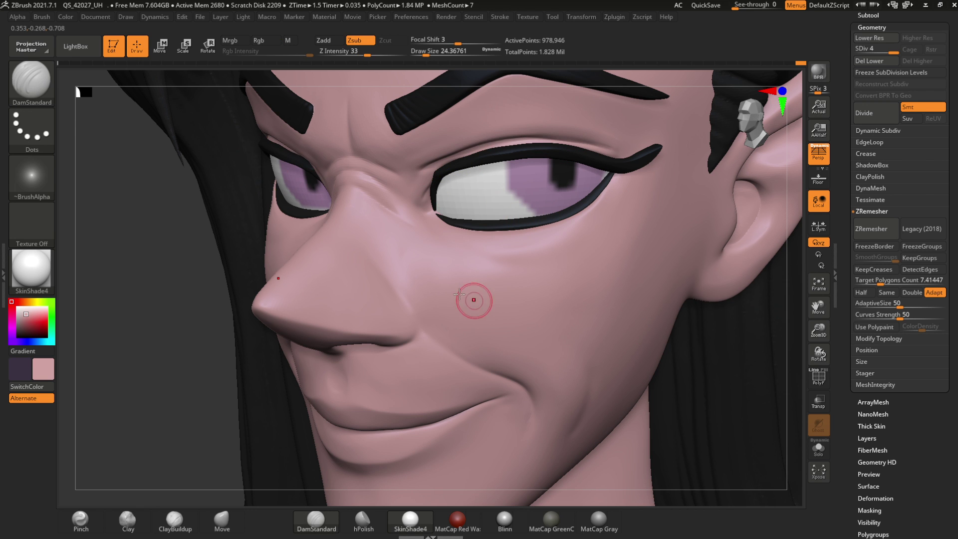
pyautogui.moveTo(459, 294); pyautogui.dragTo(438, 217, button='right')
pyautogui.press('b')
pyautogui.press('m')
pyautogui.press('v')
pyautogui.press('f')
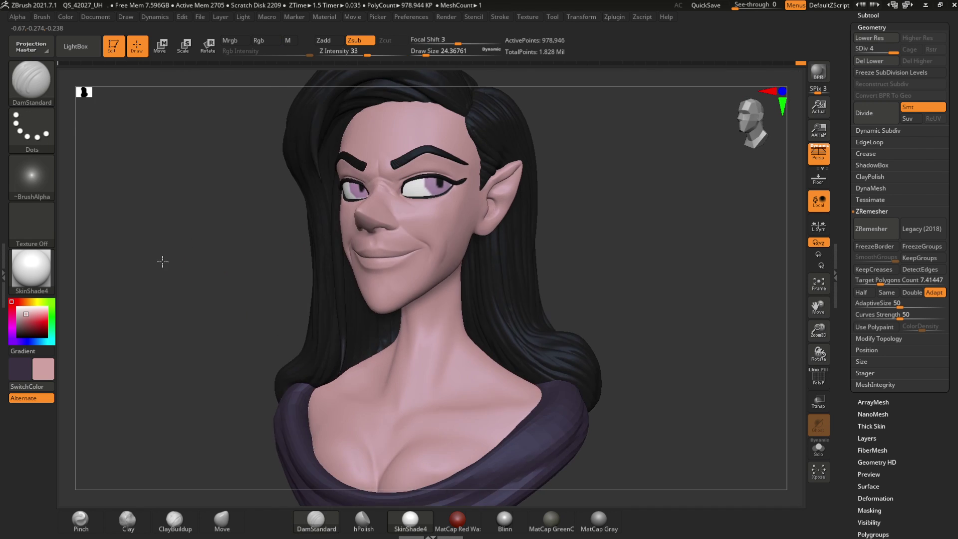
pyautogui.press('space')
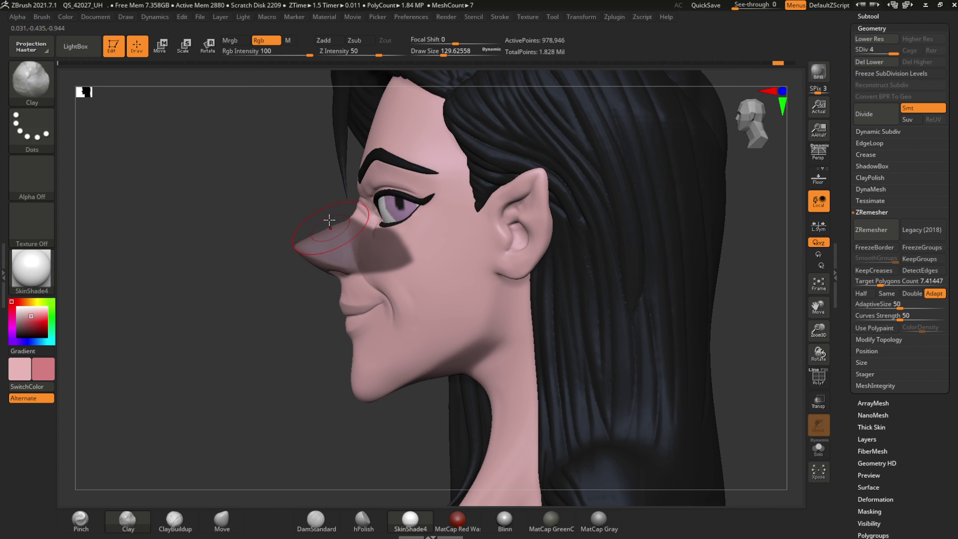
# - Lasso-mask and invert around the nose, polypaint it rosier pink, and clear the mask
pyautogui.keyDown('ctrl'); pyautogui.moveTo(331, 149); pyautogui.dragTo(492, 382); pyautogui.keyUp('ctrl')
pyautogui.moveTo(125, 300)
pyautogui.mouseDown()
pyautogui.moveTo(171, 250)
pyautogui.moveTo(301, 254)
pyautogui.moveTo(331, 216)
pyautogui.mouseUp()
pyautogui.moveTo(209, 238); pyautogui.dragTo(267, 169)
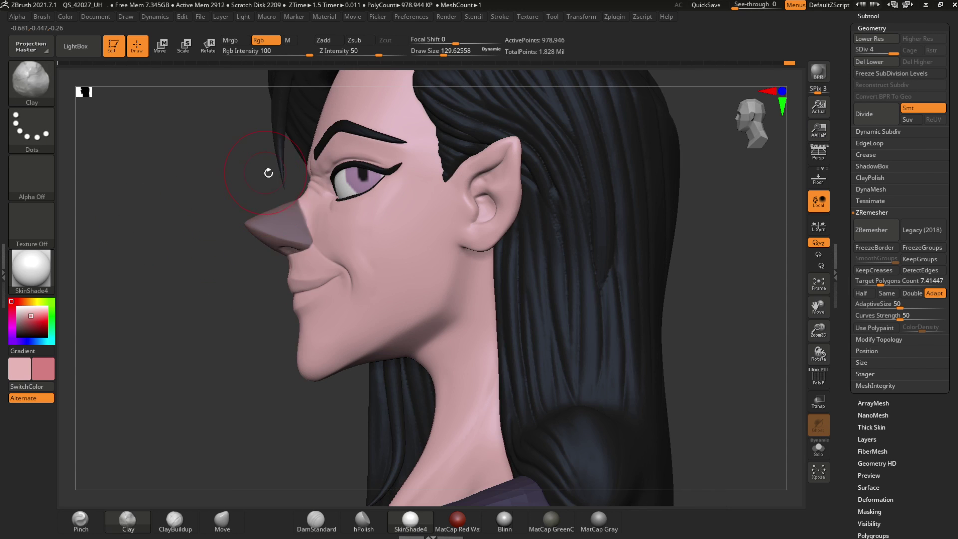
pyautogui.keyDown('ctrl'); pyautogui.moveTo(304, 234); pyautogui.dragTo(118, 180); pyautogui.keyUp('ctrl')
pyautogui.keyDown('ctrl'); pyautogui.moveTo(311, 252); pyautogui.dragTo(292, 218); pyautogui.keyUp('ctrl')
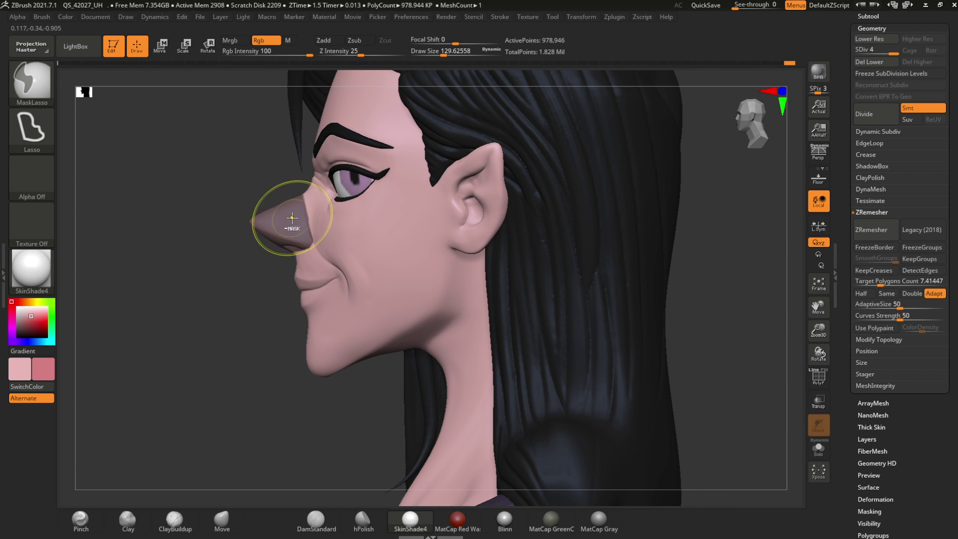
pyautogui.keyDown('ctrl'); pyautogui.click(175, 219); pyautogui.keyUp('ctrl')
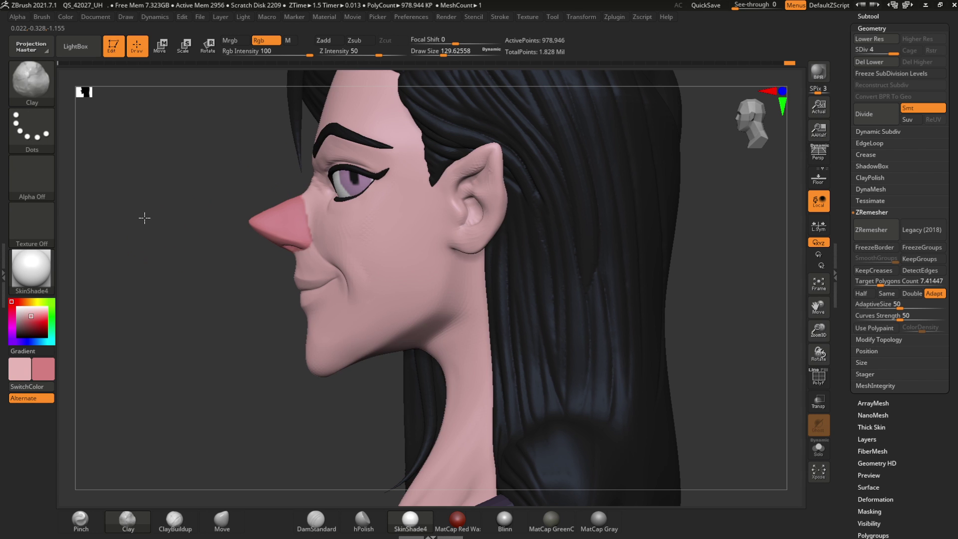
pyautogui.moveTo(144, 215); pyautogui.dragTo(145, 286)
pyautogui.click(128, 522)
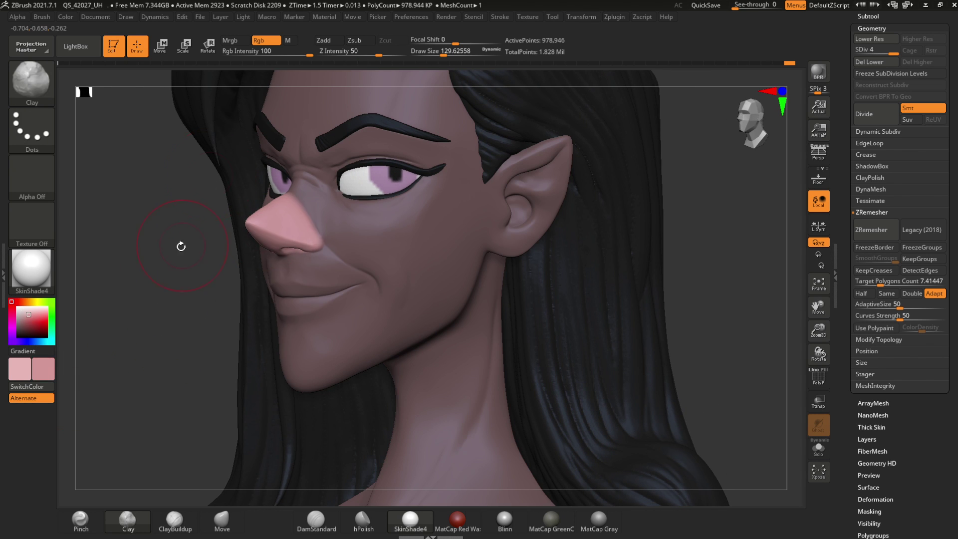
pyautogui.keyDown('ctrl'); pyautogui.moveTo(182, 245); pyautogui.dragTo(189, 239); pyautogui.keyUp('ctrl')
pyautogui.moveTo(190, 240)
pyautogui.keyDown('shift'); pyautogui.mouseDown()
pyautogui.moveTo(268, 181)
pyautogui.moveTo(171, 315)
pyautogui.moveTo(217, 351)
pyautogui.mouseUp(); pyautogui.keyUp('shift')
# - Mask the elf ear in solo view, tint it rosier pink, and clear the mask
pyautogui.click(818, 449)
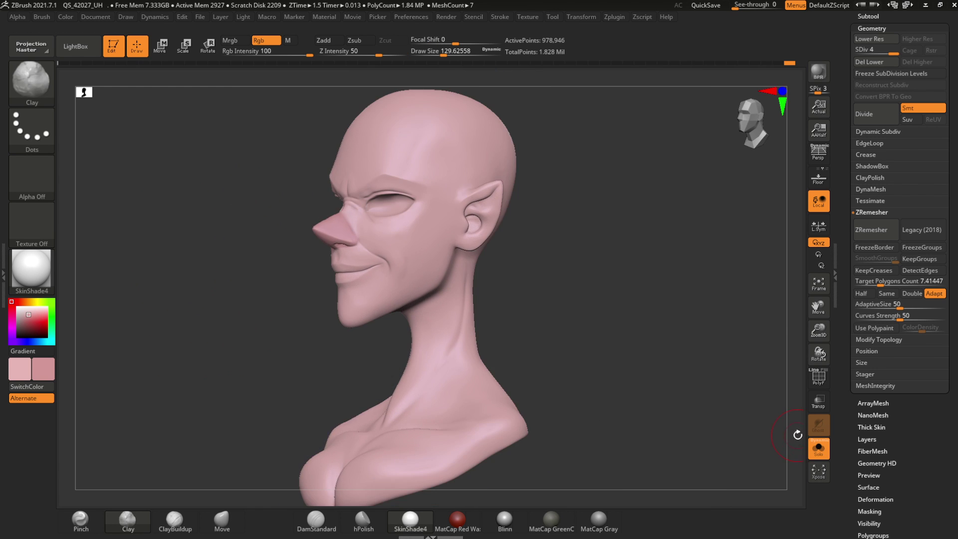
pyautogui.moveTo(648, 299)
pyautogui.mouseDown()
pyautogui.moveTo(277, 100)
pyautogui.moveTo(193, 188)
pyautogui.mouseUp()
pyautogui.moveTo(423, 192)
pyautogui.keyDown('ctrl'); pyautogui.mouseDown()
pyautogui.moveTo(420, 251)
pyautogui.moveTo(423, 195)
pyautogui.mouseUp(); pyautogui.keyUp('ctrl')
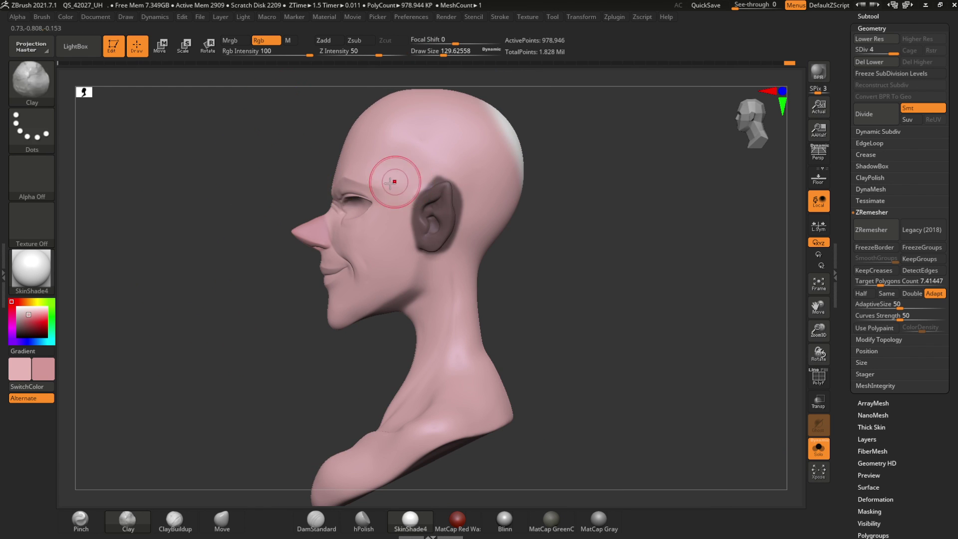
pyautogui.moveTo(648, 299)
pyautogui.mouseDown()
pyautogui.moveTo(430, 254)
pyautogui.moveTo(474, 267)
pyautogui.mouseUp()
pyautogui.moveTo(474, 267)
pyautogui.keyDown('ctrl'); pyautogui.mouseDown()
pyautogui.moveTo(391, 220)
pyautogui.moveTo(435, 197)
pyautogui.mouseUp(); pyautogui.keyUp('ctrl')
pyautogui.click(818, 449)
pyautogui.moveTo(648, 299); pyautogui.dragTo(289, 203)
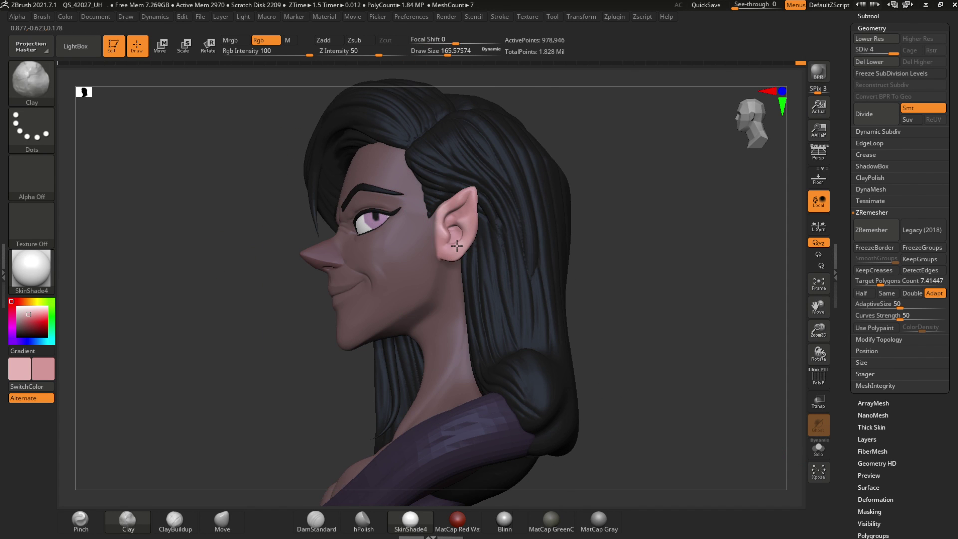
pyautogui.keyDown('ctrl'); pyautogui.click(289, 203); pyautogui.keyUp('ctrl')
pyautogui.moveTo(100, 272); pyautogui.dragTo(154, 275)
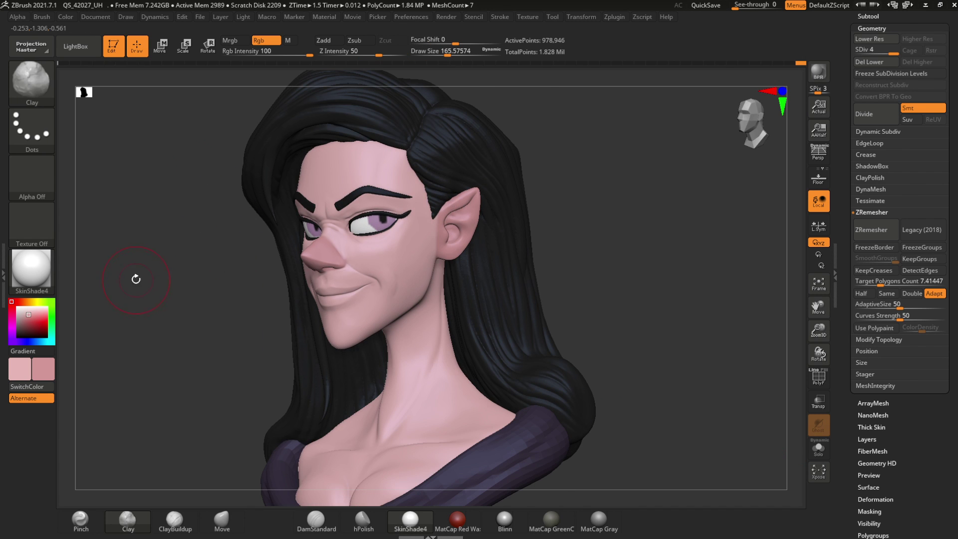
# - Paint a faint blush across the chest at low paint strength
pyautogui.moveTo(224, 260); pyautogui.dragTo(279, 264)
pyautogui.press('space')
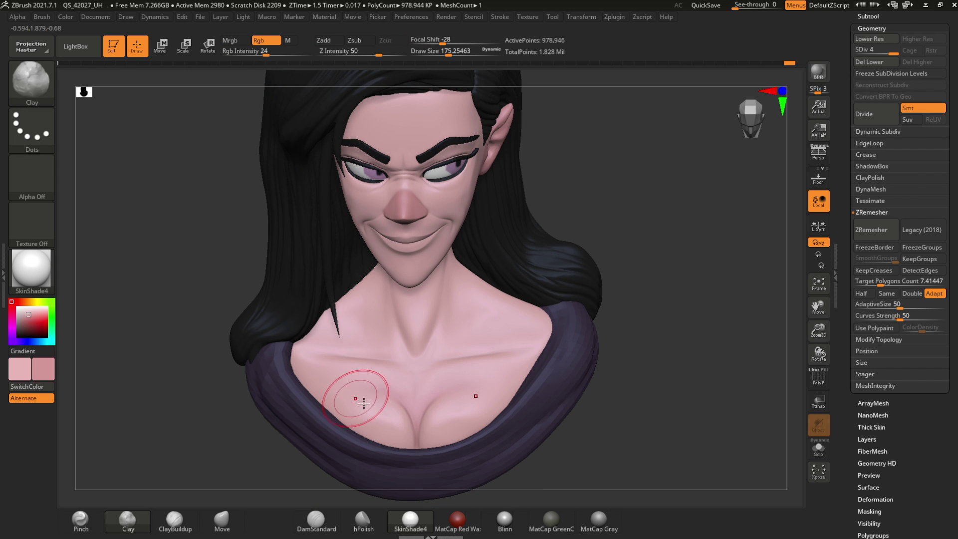
pyautogui.moveTo(412, 365); pyautogui.dragTo(404, 355)
pyautogui.press('space')
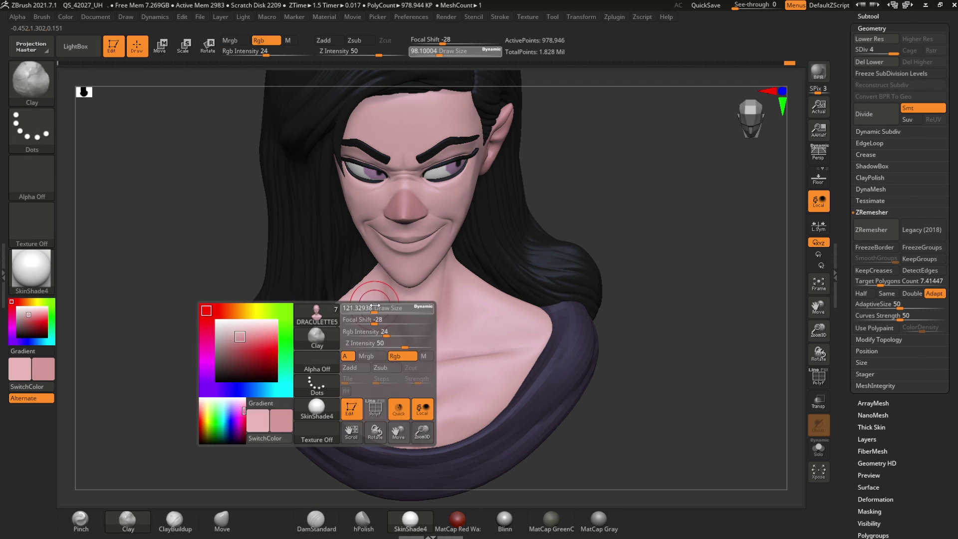
pyautogui.moveTo(218, 337)
pyautogui.mouseDown()
pyautogui.moveTo(204, 293)
pyautogui.moveTo(369, 207)
pyautogui.mouseUp()
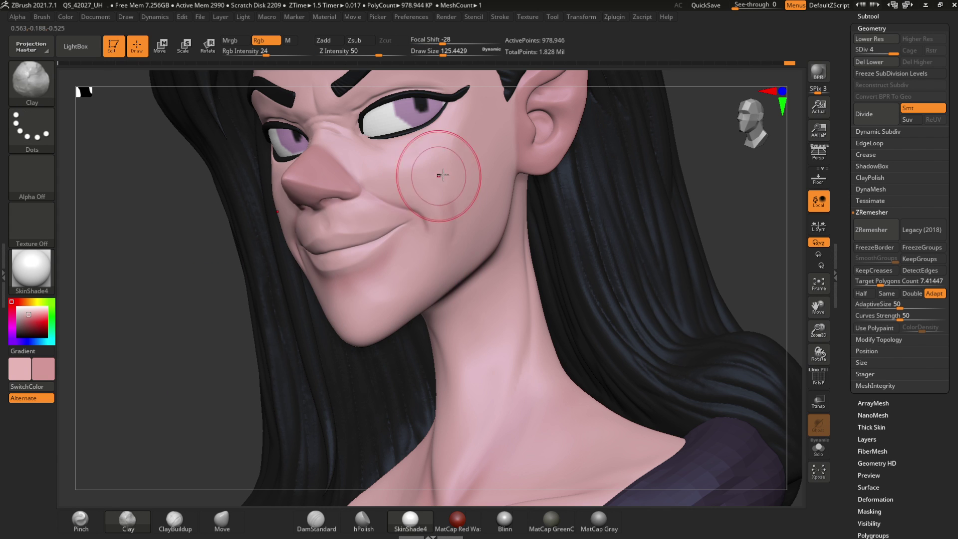
pyautogui.moveTo(371, 230)
pyautogui.mouseDown()
pyautogui.moveTo(175, 193)
pyautogui.moveTo(319, 175)
pyautogui.mouseUp()
pyautogui.press('space')
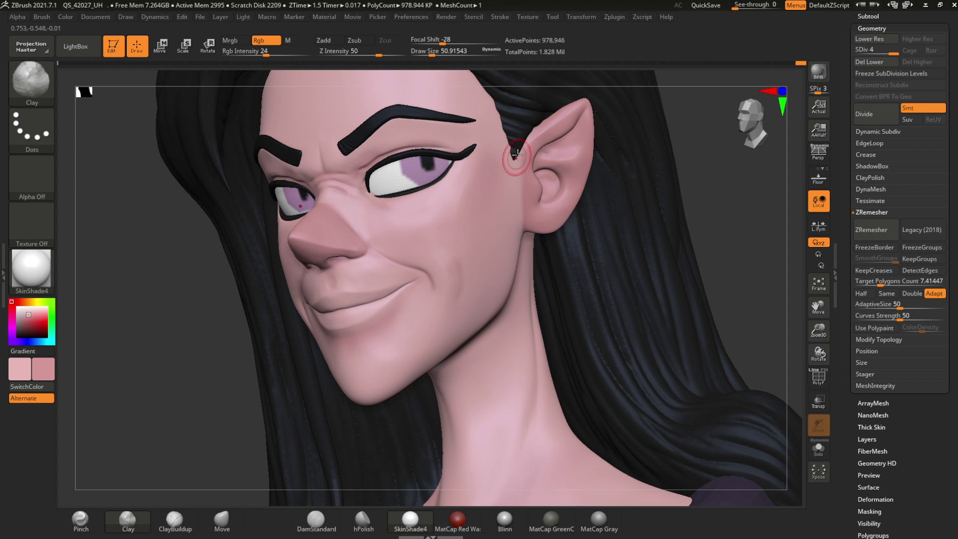
pyautogui.moveTo(218, 240)
pyautogui.mouseDown()
pyautogui.moveTo(129, 289)
pyautogui.moveTo(135, 209)
pyautogui.mouseUp()
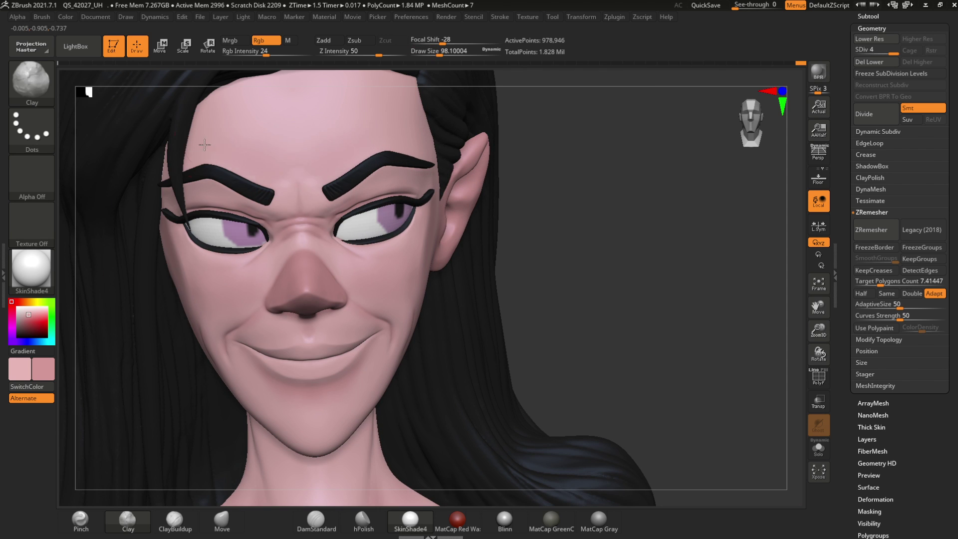
# - Pick dark magenta and MaskLasso around the lip area
pyautogui.moveTo(188, 261)
pyautogui.mouseDown()
pyautogui.moveTo(128, 295)
pyautogui.moveTo(168, 285)
pyautogui.moveTo(124, 299)
pyautogui.moveTo(141, 338)
pyautogui.moveTo(234, 311)
pyautogui.moveTo(306, 261)
pyautogui.mouseUp()
pyautogui.click(32, 323)
pyautogui.keyDown('ctrl'); pyautogui.moveTo(305, 260); pyautogui.dragTo(401, 263); pyautogui.keyUp('ctrl')
pyautogui.keyDown('ctrl'); pyautogui.moveTo(336, 280); pyautogui.dragTo(273, 253); pyautogui.keyUp('ctrl')
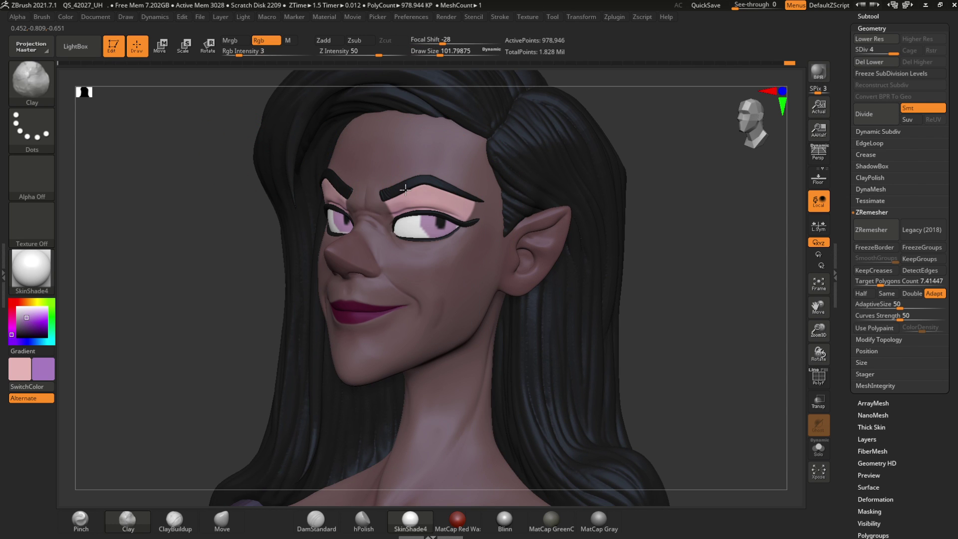
# - Solo the head, raise it to SDiv 4, then unsolo
pyautogui.hotkey('alt', 's')
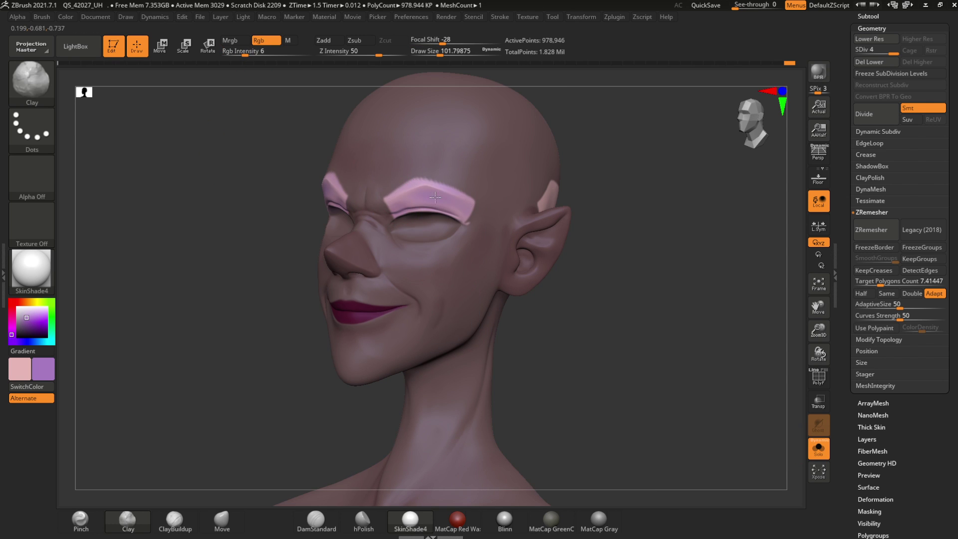
pyautogui.press('d')
pyautogui.press('d')
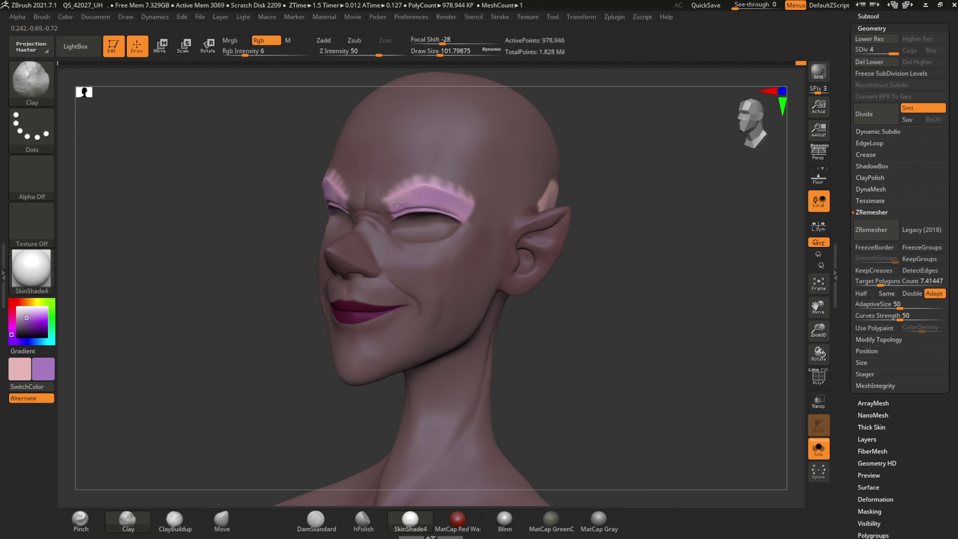
pyautogui.hotkey('alt', 's')
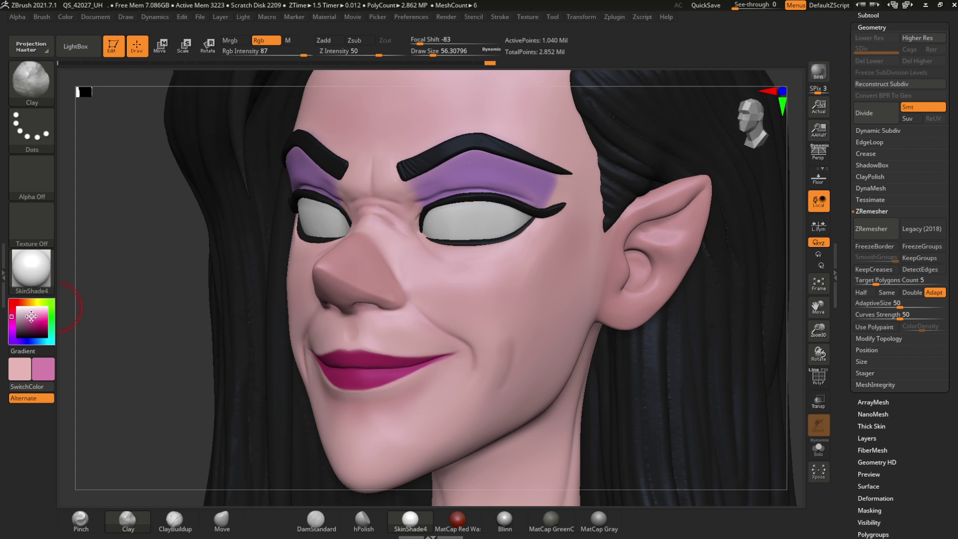
# - Paint the iris pink and dab a white highlight into the eye
pyautogui.click(384, 234)
pyautogui.moveTo(478, 220)
pyautogui.mouseDown()
pyautogui.moveTo(504, 222)
pyautogui.moveTo(459, 176)
pyautogui.mouseUp()
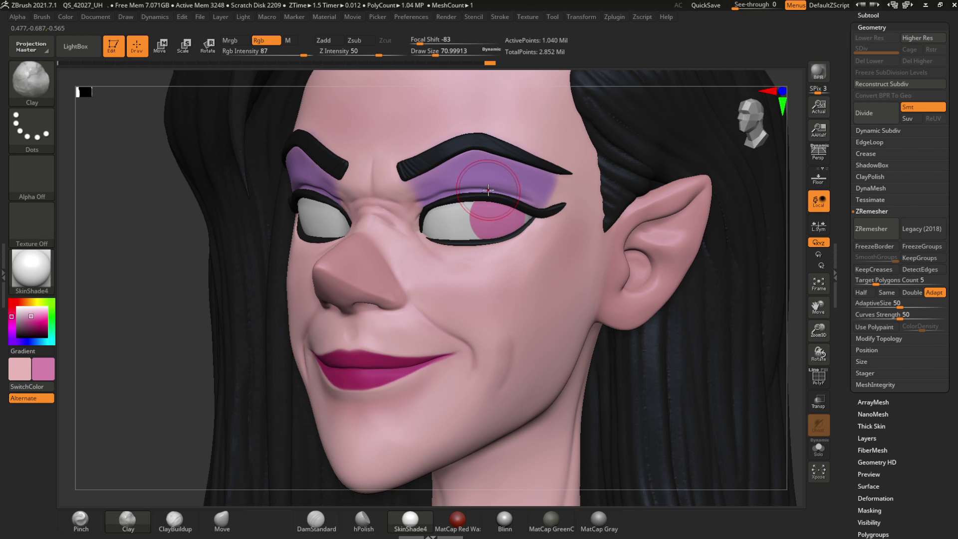
pyautogui.moveTo(150, 299)
pyautogui.mouseDown()
pyautogui.moveTo(159, 291)
pyautogui.moveTo(186, 357)
pyautogui.moveTo(287, 248)
pyautogui.mouseUp()
pyautogui.press('f')
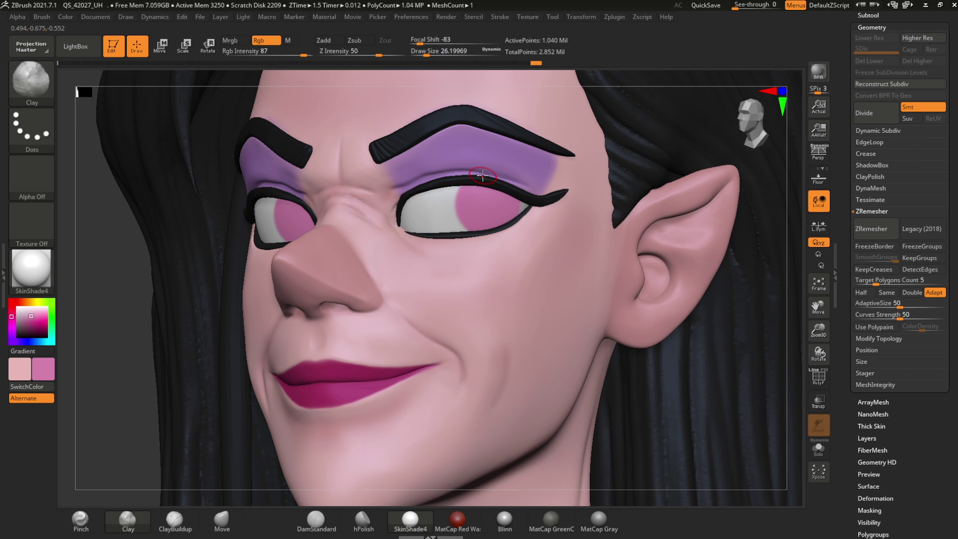
pyautogui.click(312, 194)
pyautogui.click(447, 203)
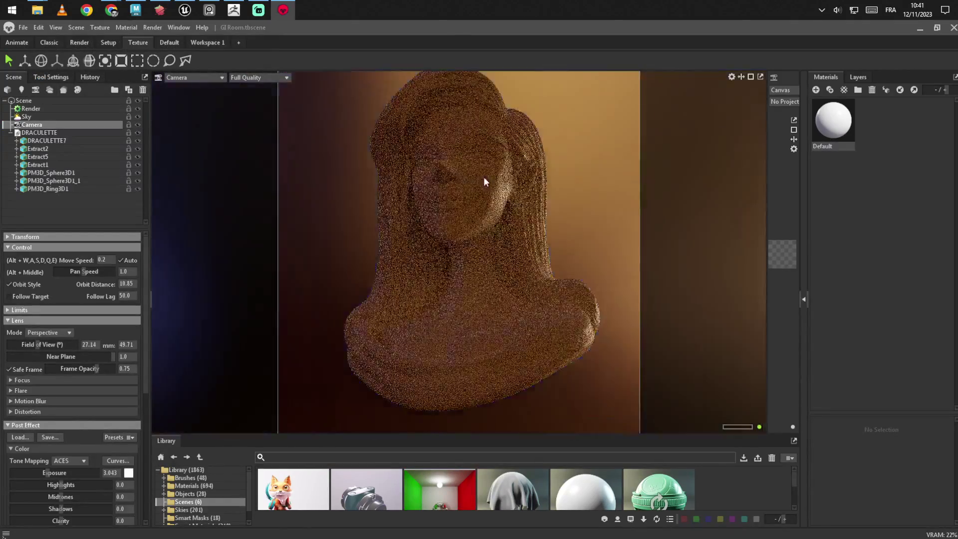
# - Add a spot light from the sky settings and aim it at the bust's face
pyautogui.click(26, 116)
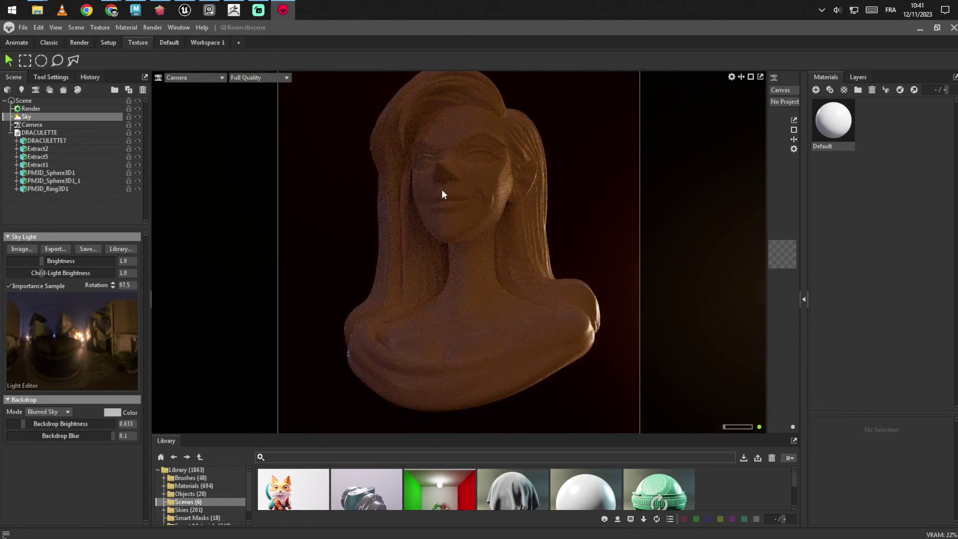
pyautogui.click(11, 132)
pyautogui.rightClick(58, 168)
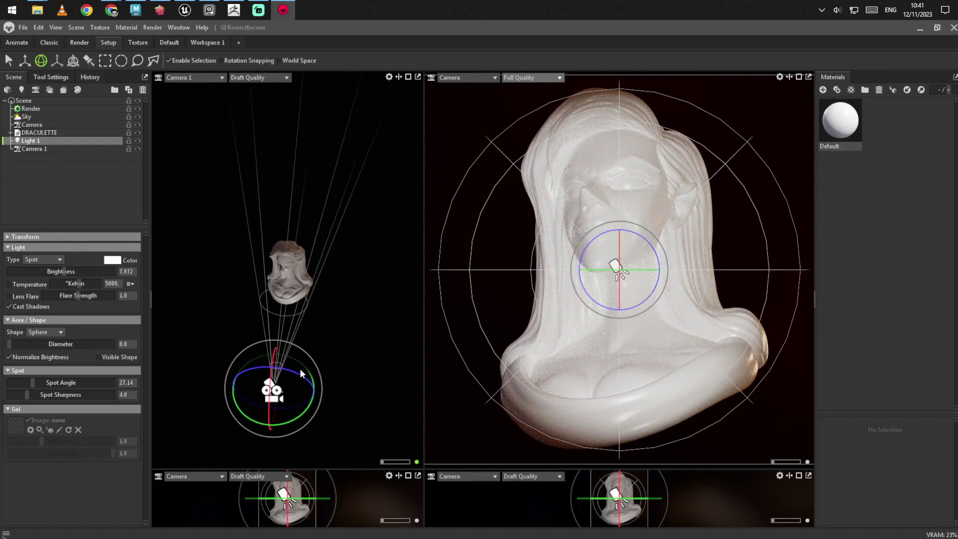
pyautogui.moveTo(300, 373); pyautogui.dragTo(240, 349)
pyautogui.press('w')
pyautogui.moveTo(219, 279); pyautogui.dragTo(205, 298)
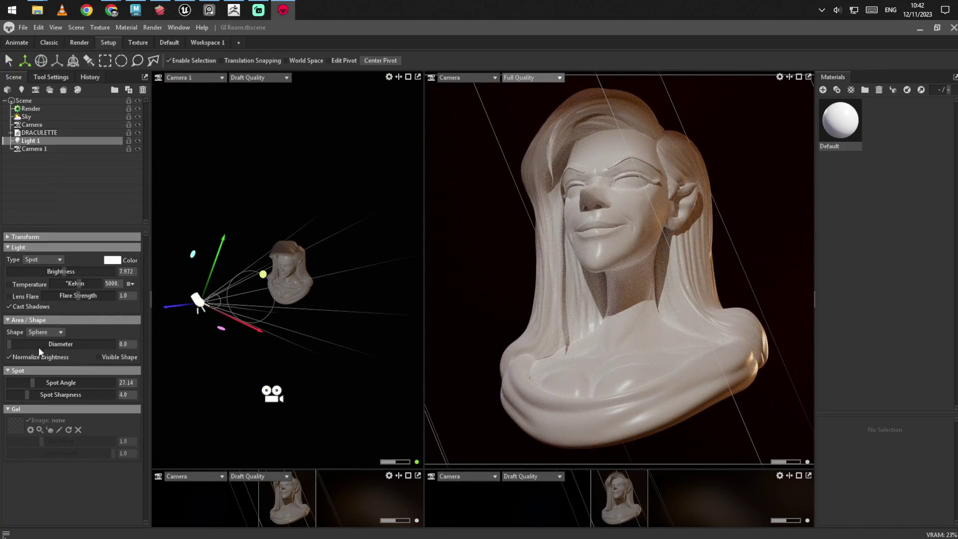
# - Tune the spot light's cone angle and source diameter to cover more of the bust
pyautogui.moveTo(32, 382); pyautogui.dragTo(17, 382)
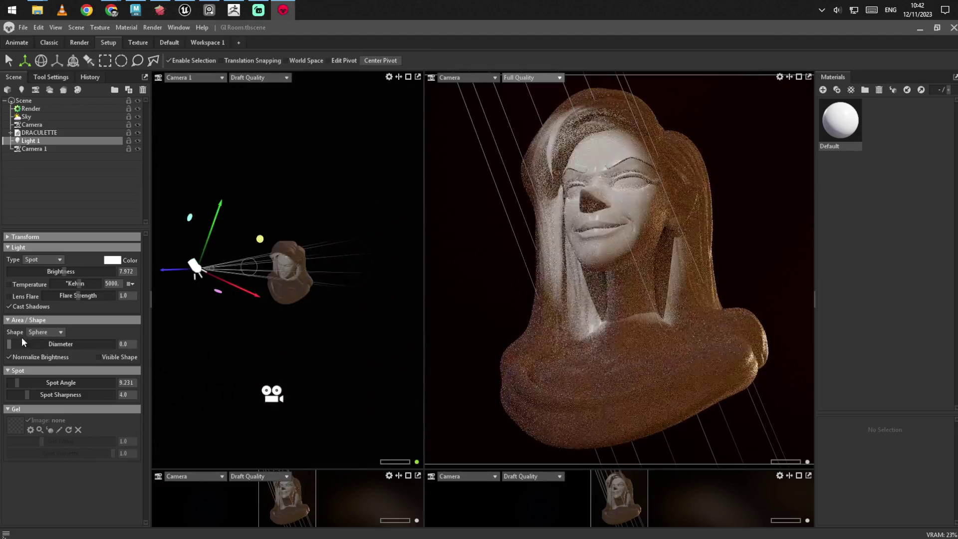
pyautogui.moveTo(23, 344); pyautogui.dragTo(26, 343)
pyautogui.moveTo(17, 382); pyautogui.dragTo(38, 382)
pyautogui.moveTo(238, 186)
pyautogui.mouseDown()
pyautogui.moveTo(254, 205)
pyautogui.moveTo(270, 172)
pyautogui.mouseUp()
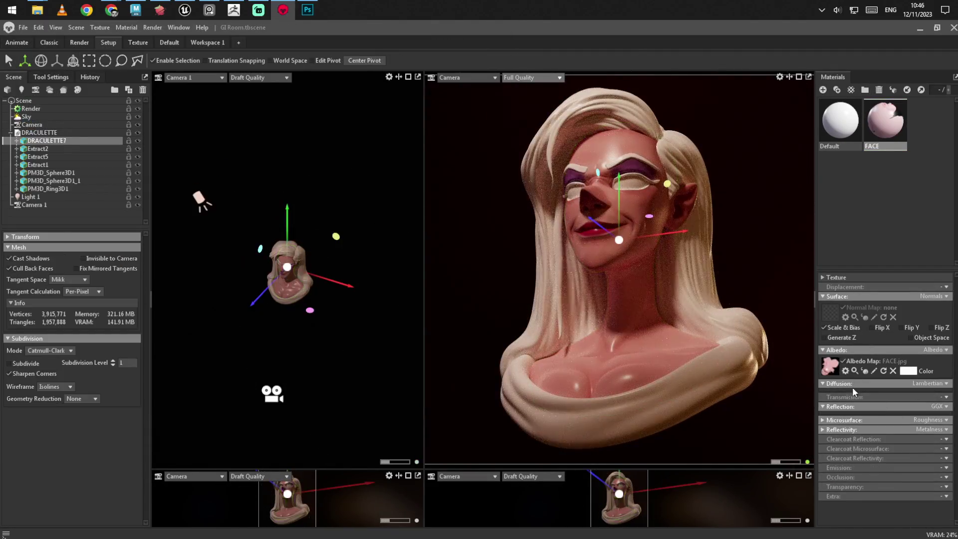
# - Set the FACE material's transmission to Subsurface Scattering and create a new material
pyautogui.click(938, 448)
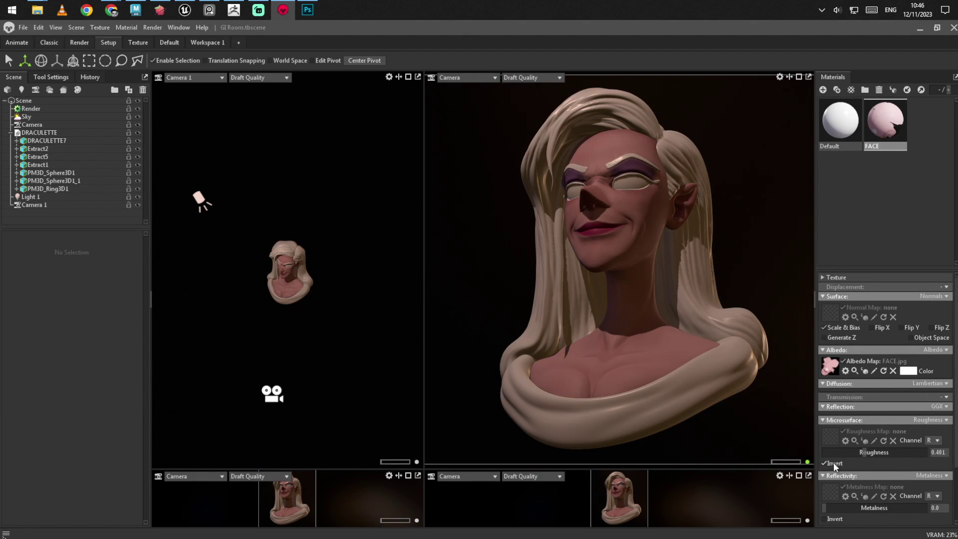
pyautogui.click(943, 397)
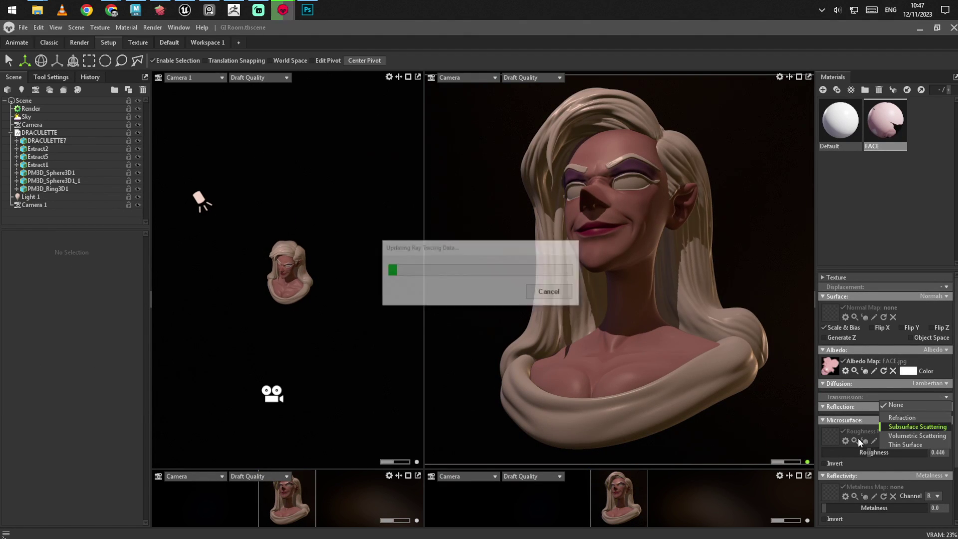
pyautogui.click(919, 427)
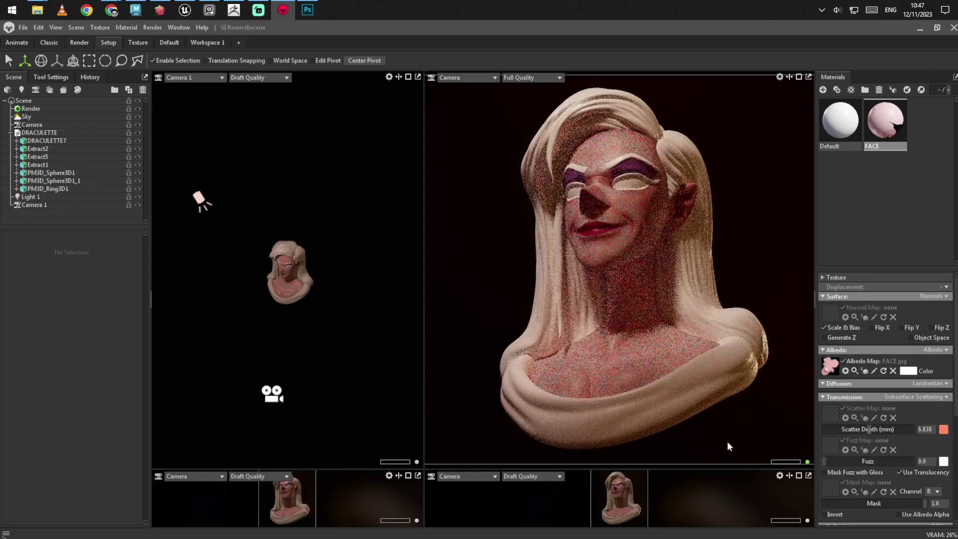
pyautogui.click(822, 90)
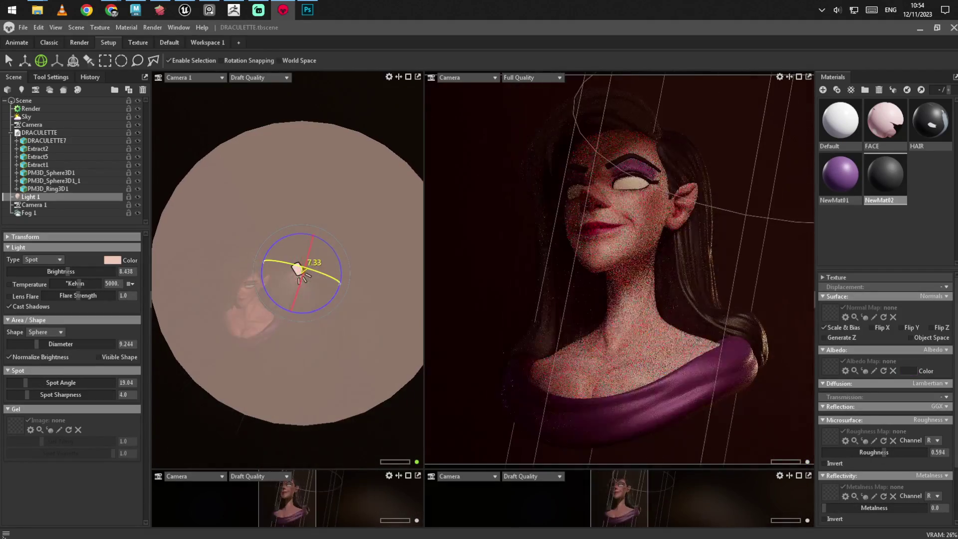
# - Shrink the first spot light's diameter
pyautogui.press('w')
pyautogui.moveTo(36, 344); pyautogui.dragTo(31, 343)
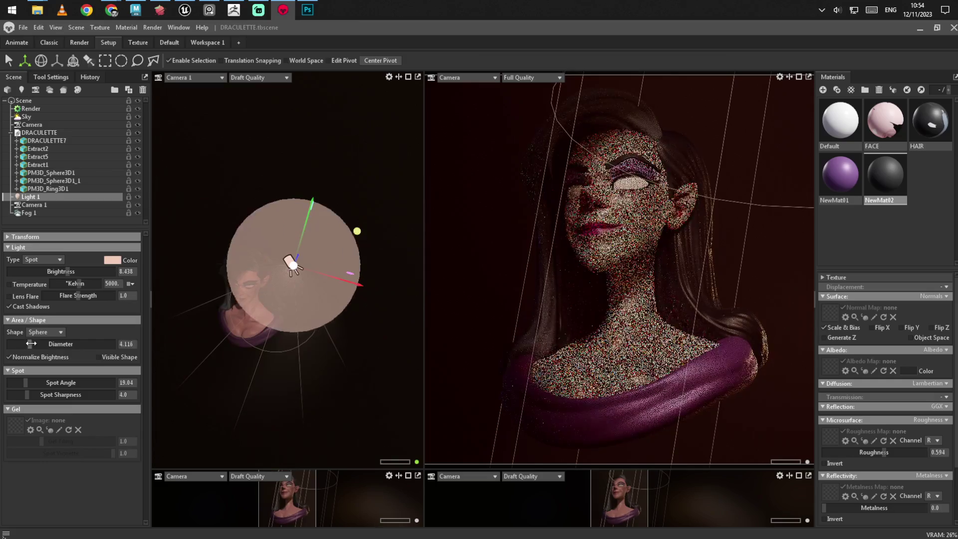
pyautogui.click(437, 183)
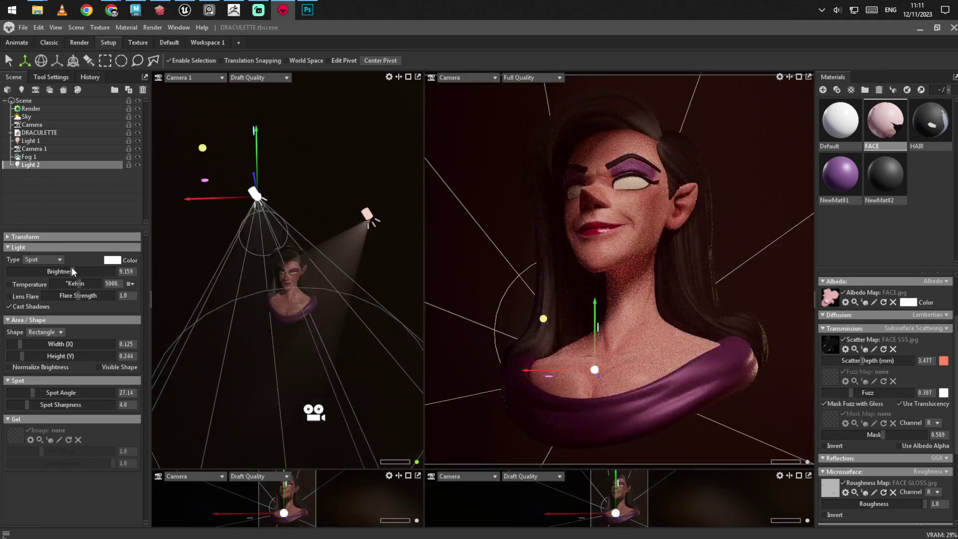
# - Set up Light 2 with Normalize Brightness off, more brightness, and a repositioned rectangle
pyautogui.click(9, 366)
pyautogui.moveTo(73, 271); pyautogui.dragTo(85, 272)
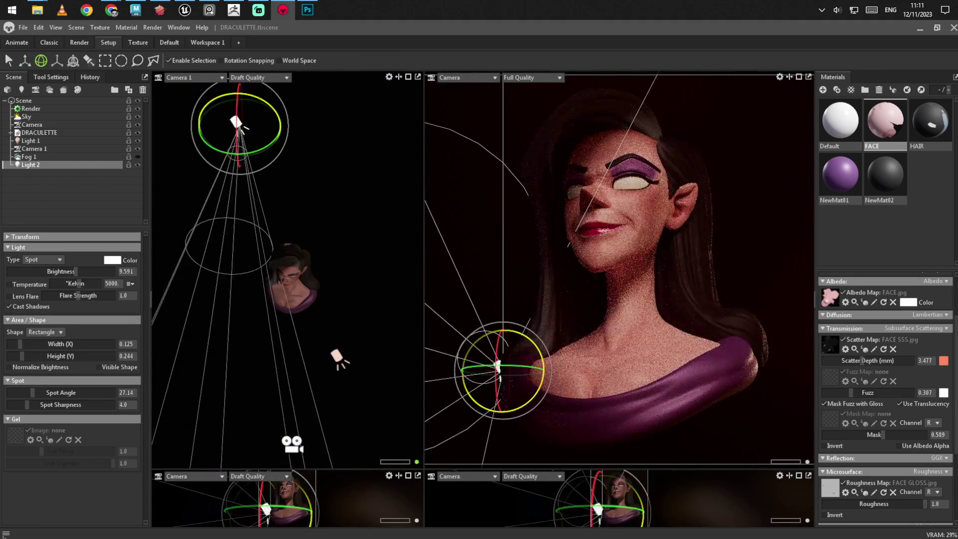
pyautogui.moveTo(22, 356); pyautogui.dragTo(48, 356)
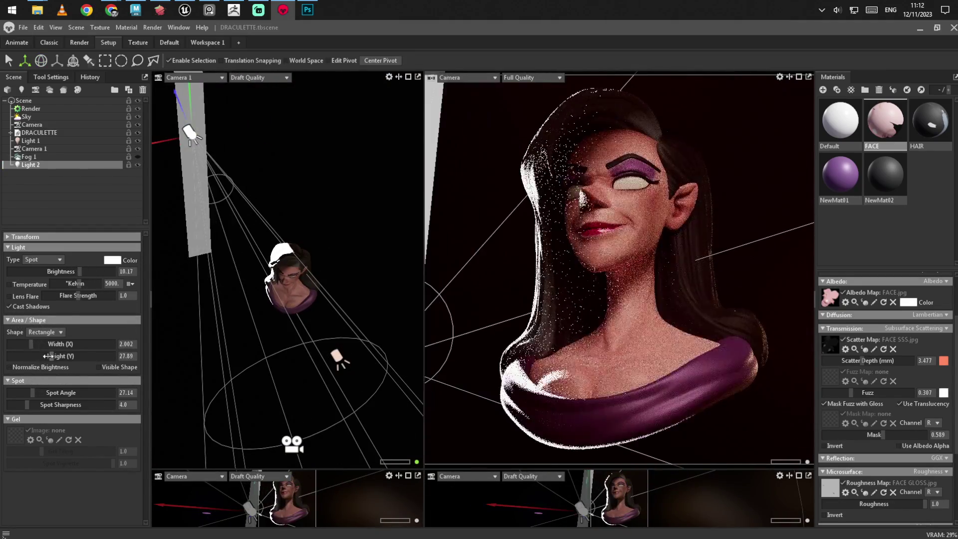
pyautogui.moveTo(280, 182); pyautogui.dragTo(180, 202)
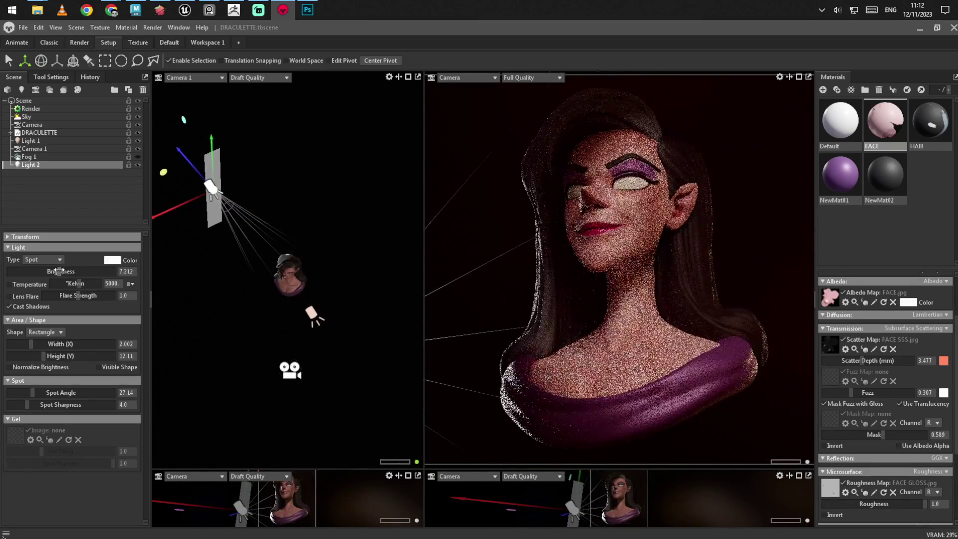
# - Tint Light 2 red-pink and adjust its rectangle width
pyautogui.click(112, 260)
pyautogui.click(548, 352)
pyautogui.moveTo(537, 339); pyautogui.dragTo(534, 319)
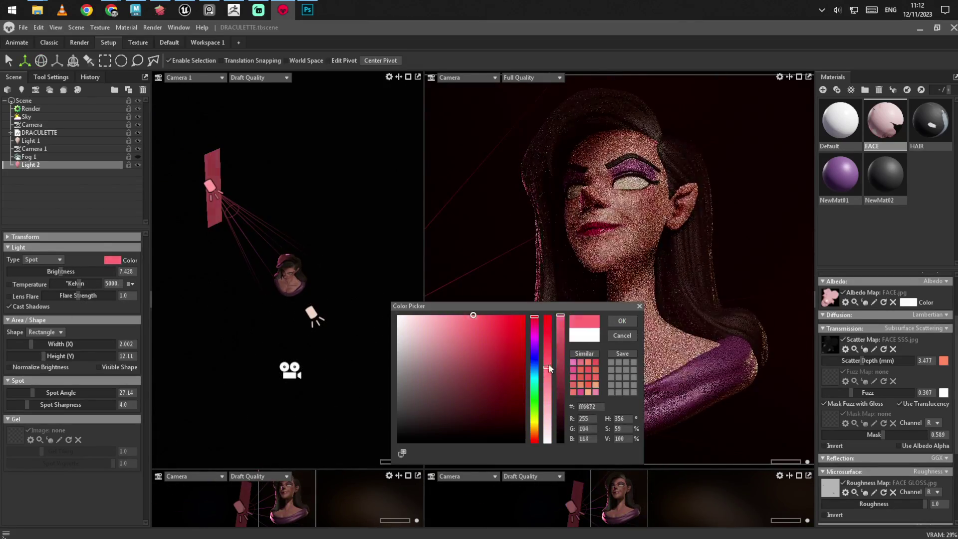
pyautogui.click(621, 320)
pyautogui.moveTo(30, 343); pyautogui.dragTo(43, 343)
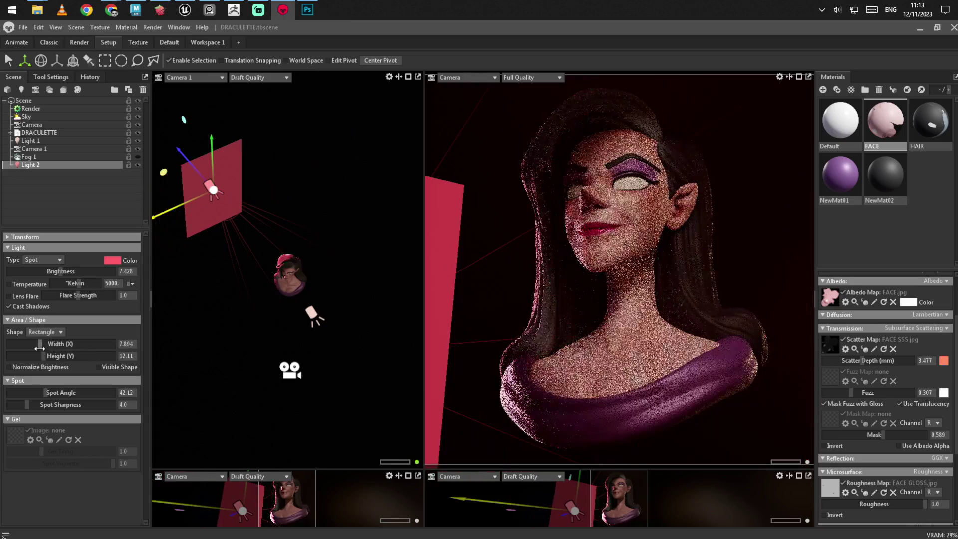
pyautogui.click(30, 165)
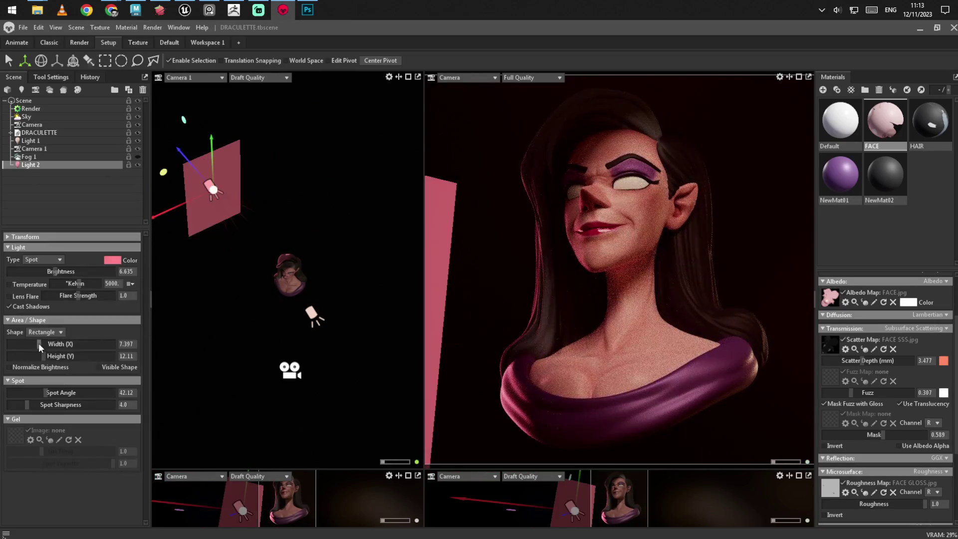
pyautogui.moveTo(42, 344); pyautogui.dragTo(30, 343)
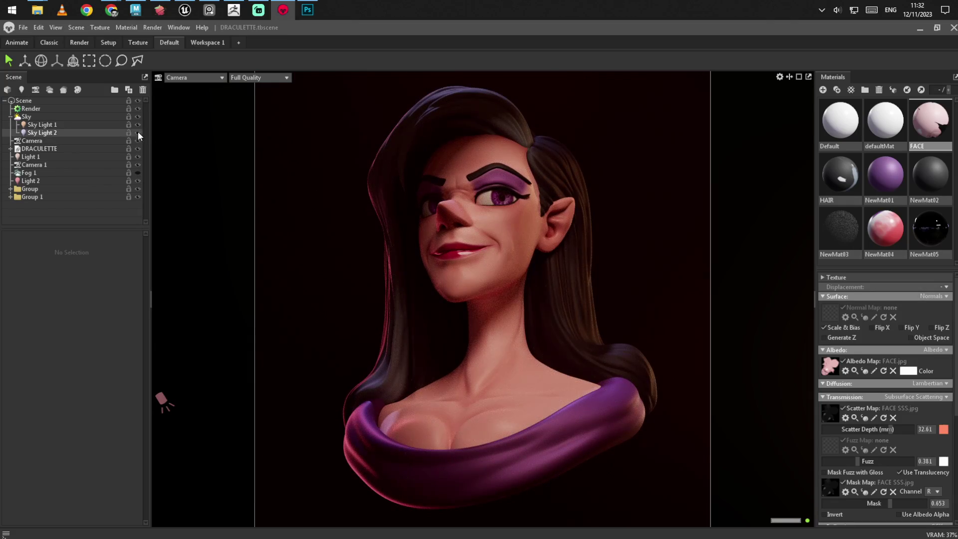
# - Make the first sky light rectangular and raise its brightness
pyautogui.click(42, 124)
pyautogui.click(46, 332)
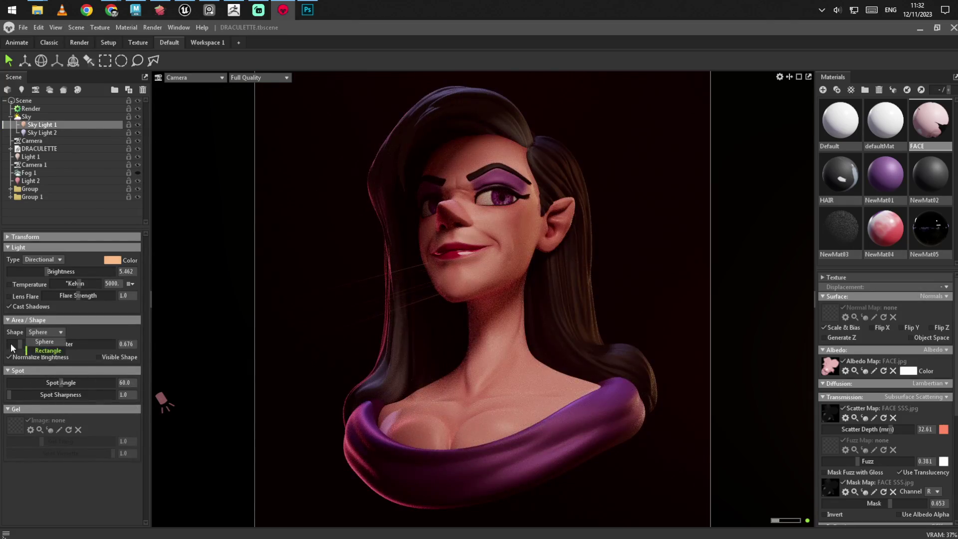
pyautogui.click(48, 350)
pyautogui.click(68, 271)
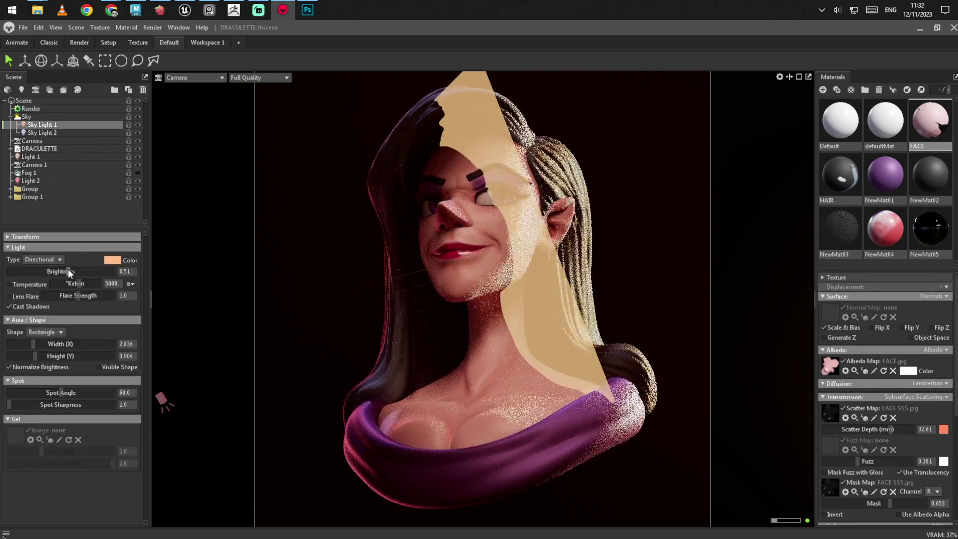
pyautogui.click(317, 203)
# - Set the new material's base colour to black and add a shadow catcher
pyautogui.click(740, 248)
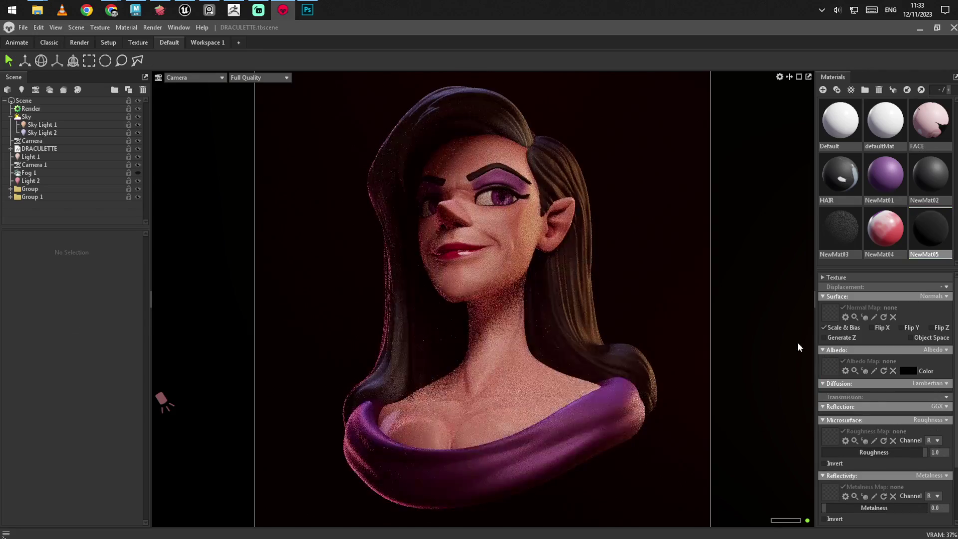
pyautogui.click(908, 370)
pyautogui.moveTo(449, 193); pyautogui.dragTo(387, 244)
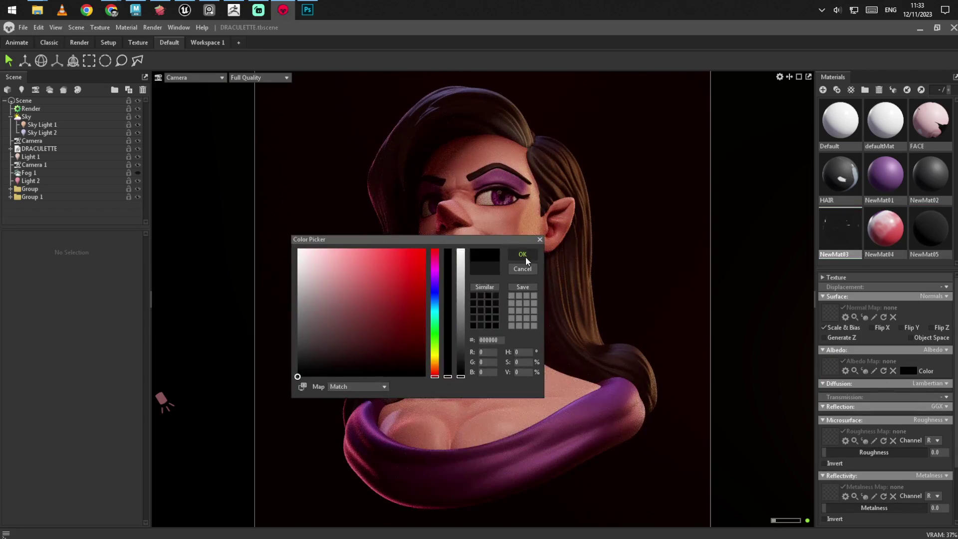
pyautogui.click(521, 259)
pyautogui.scroll(-3, 838, 444)
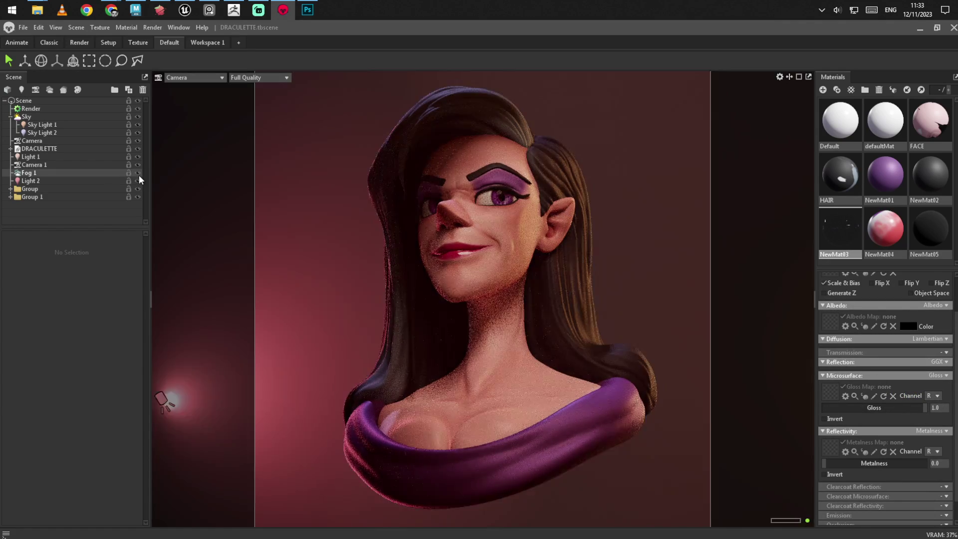
pyautogui.rightClick(71, 210)
pyautogui.click(120, 298)
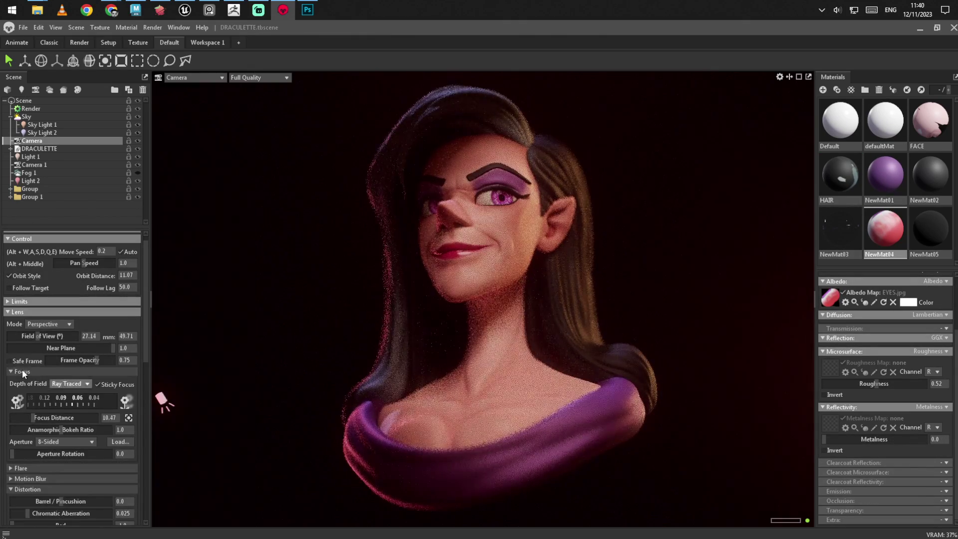
# - Show Fog 1, shorten its distance, raise ambient sky lighting, and adjust light illumination
pyautogui.click(241, 350)
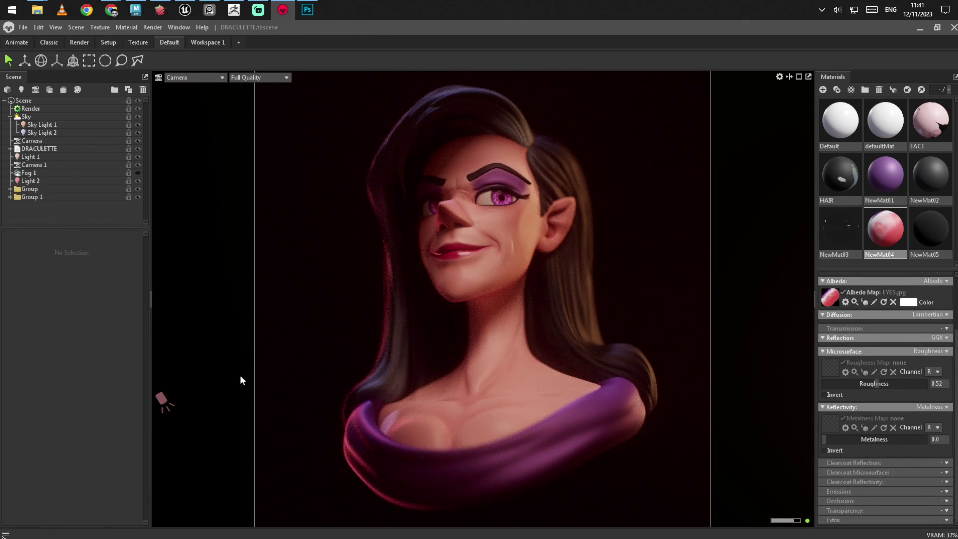
pyautogui.click(138, 172)
pyautogui.click(29, 173)
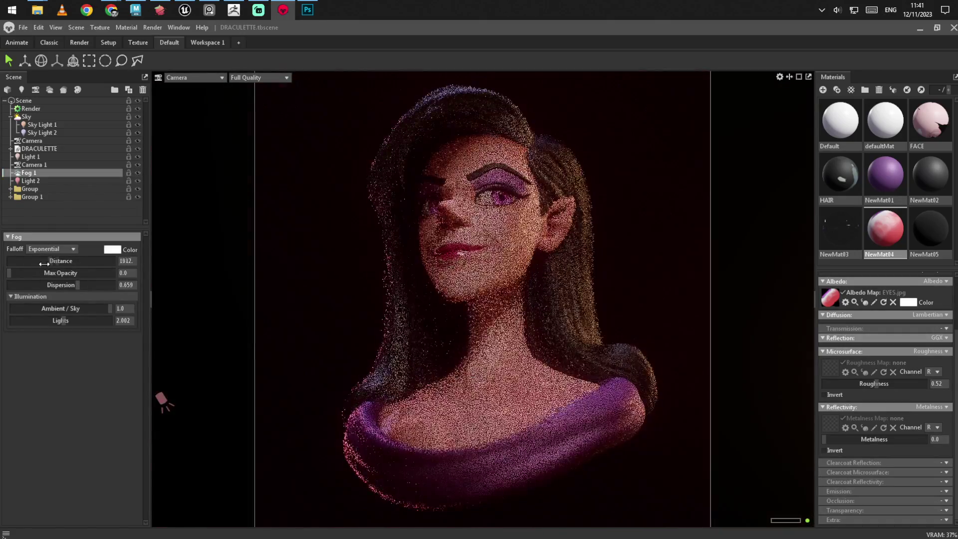
pyautogui.moveTo(54, 260)
pyautogui.mouseDown()
pyautogui.moveTo(43, 260)
pyautogui.moveTo(86, 285)
pyautogui.mouseUp()
pyautogui.moveTo(110, 308); pyautogui.dragTo(15, 320)
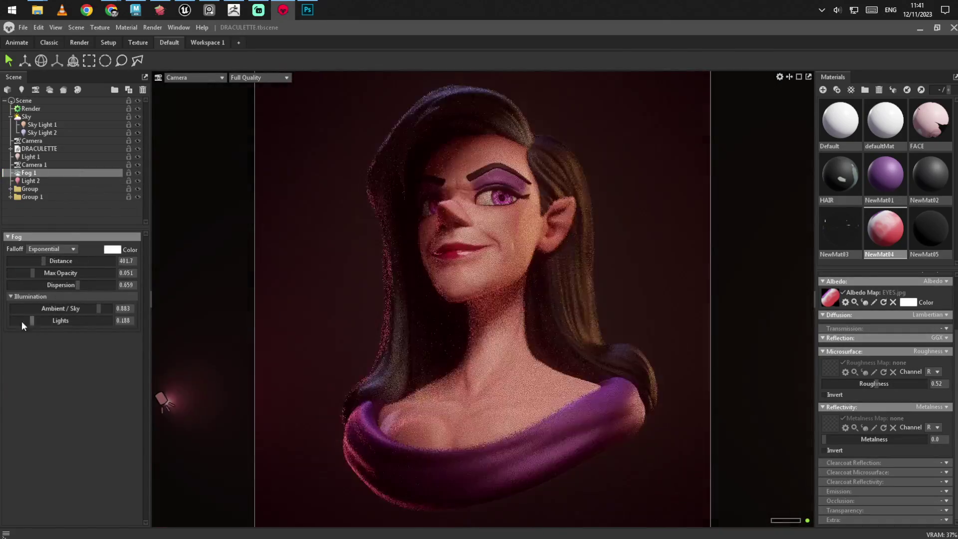
pyautogui.moveTo(21, 273)
pyautogui.mouseDown()
pyautogui.moveTo(53, 273)
pyautogui.moveTo(23, 273)
pyautogui.mouseUp()
pyautogui.click(162, 399)
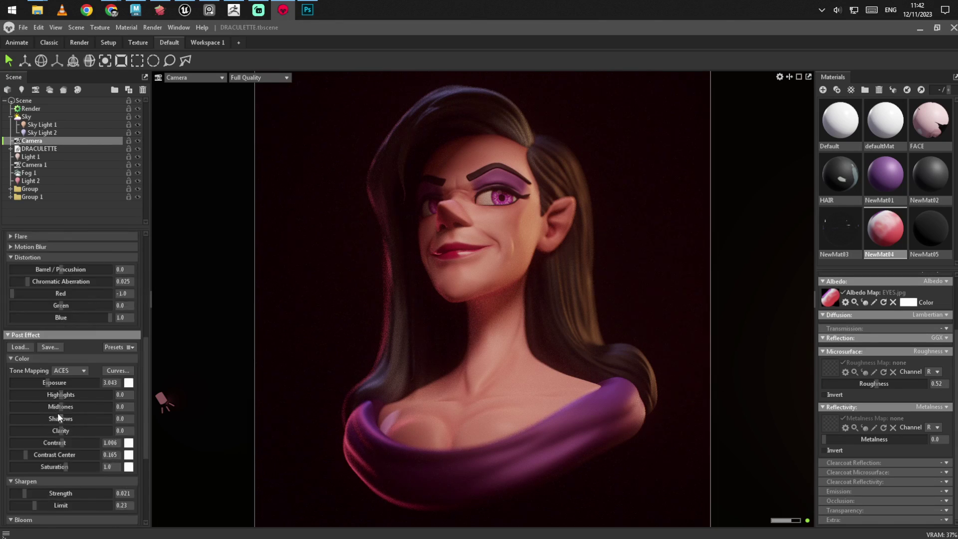
pyautogui.click(248, 256)
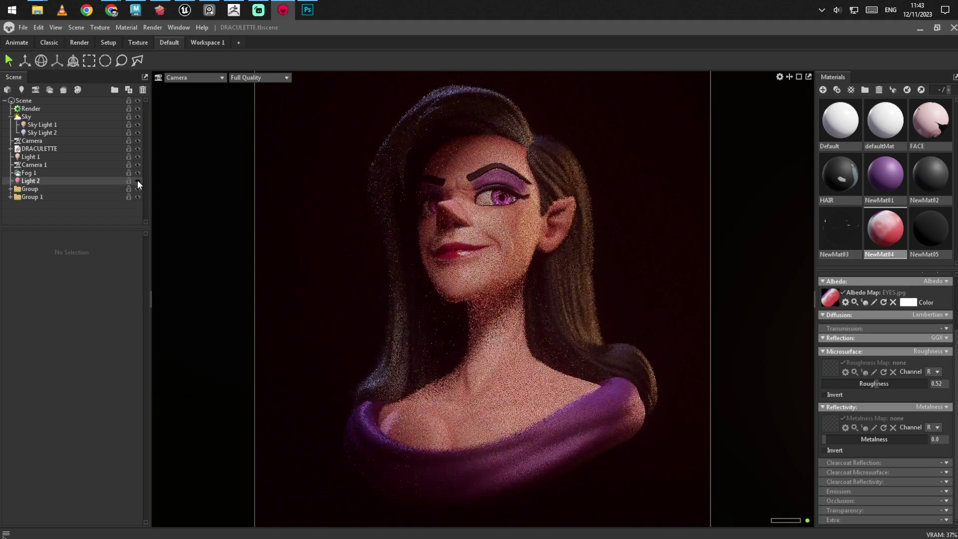
# - Rotate and dim Sky Light 2 around the head, then undo those changes
pyautogui.click(106, 133)
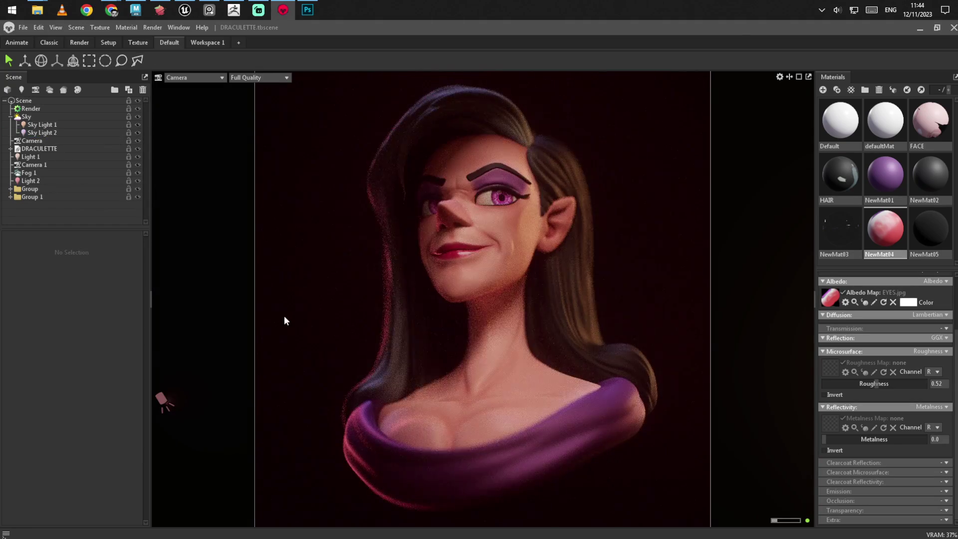
pyautogui.press('e')
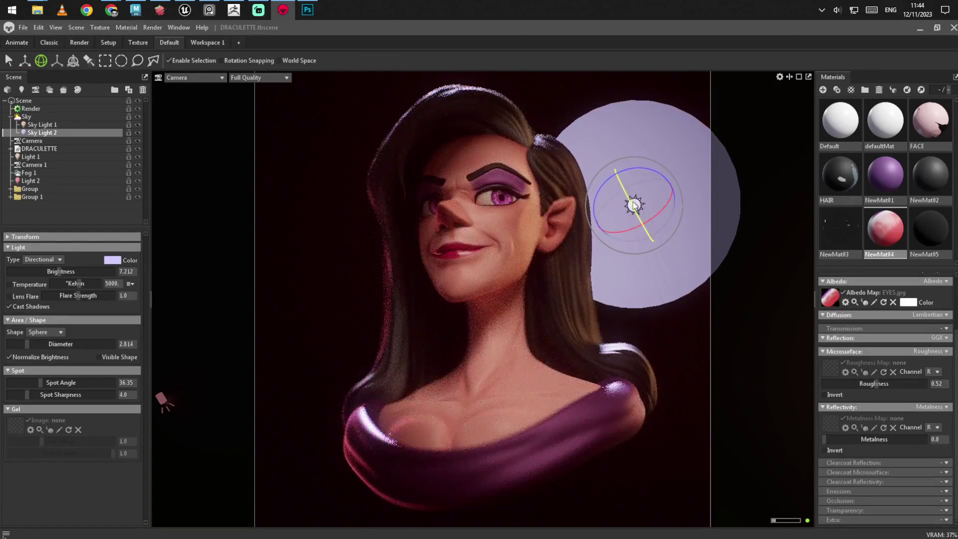
pyautogui.moveTo(60, 271); pyautogui.dragTo(51, 271)
pyautogui.moveTo(27, 344); pyautogui.dragTo(21, 344)
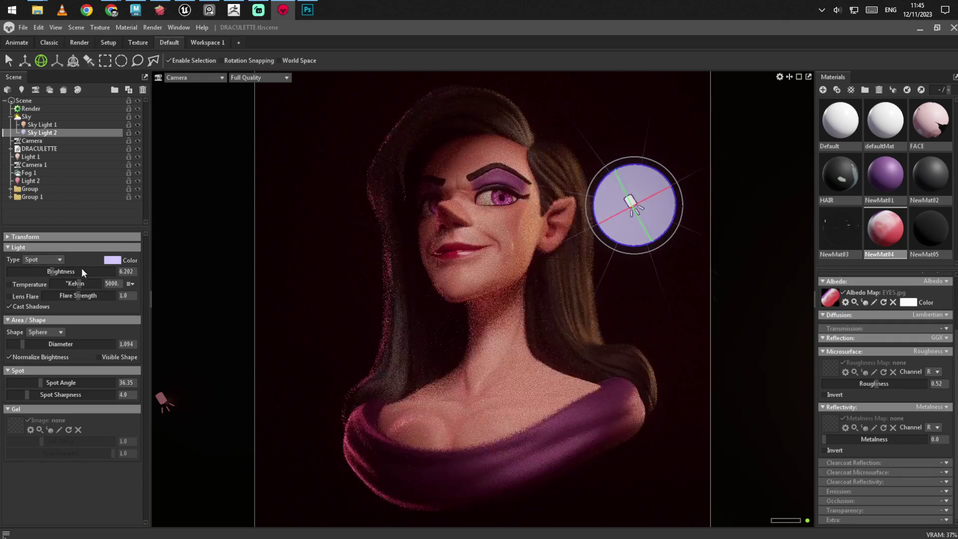
pyautogui.moveTo(617, 231)
pyautogui.mouseDown()
pyautogui.moveTo(565, 132)
pyautogui.moveTo(516, 216)
pyautogui.mouseUp()
pyautogui.press('w')
pyautogui.click(586, 168)
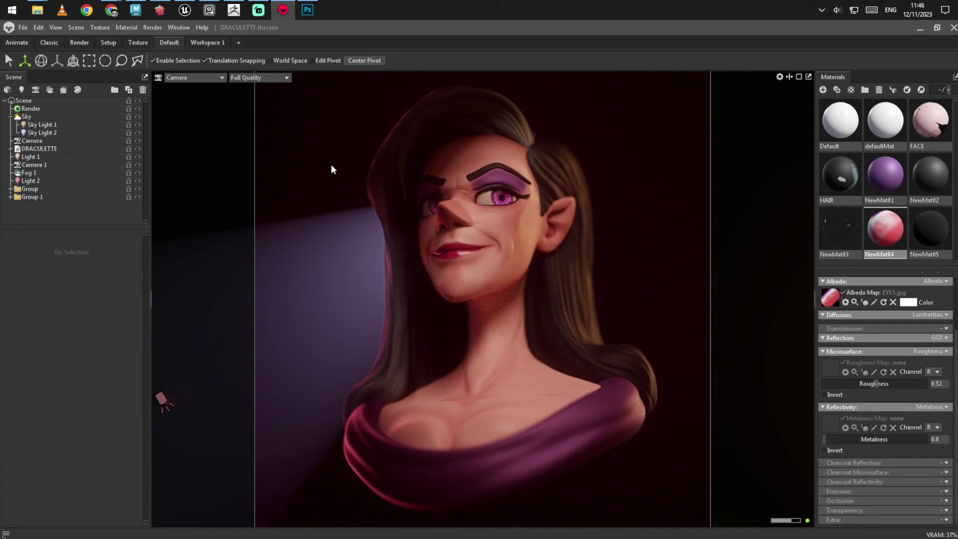
pyautogui.hotkey('ctrl', 'z')
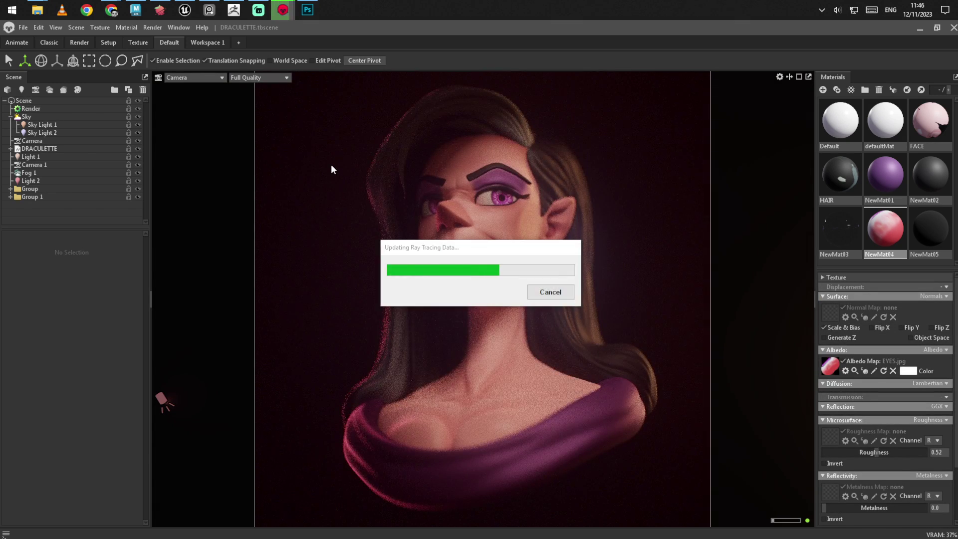
pyautogui.hotkey('ctrl', 'z')
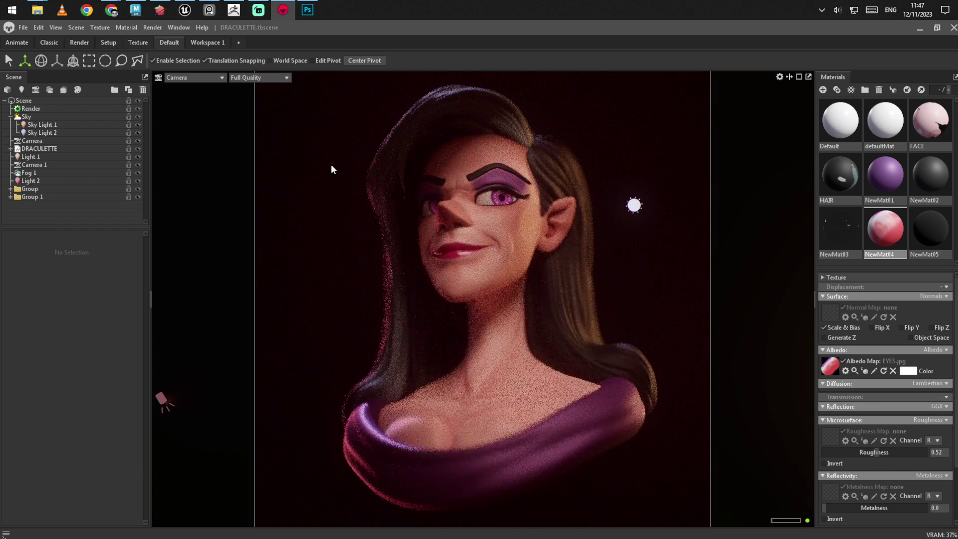
# - Re-aim Sky Light 2 at the face and enlarge its diameter to 1.655
pyautogui.click(633, 205)
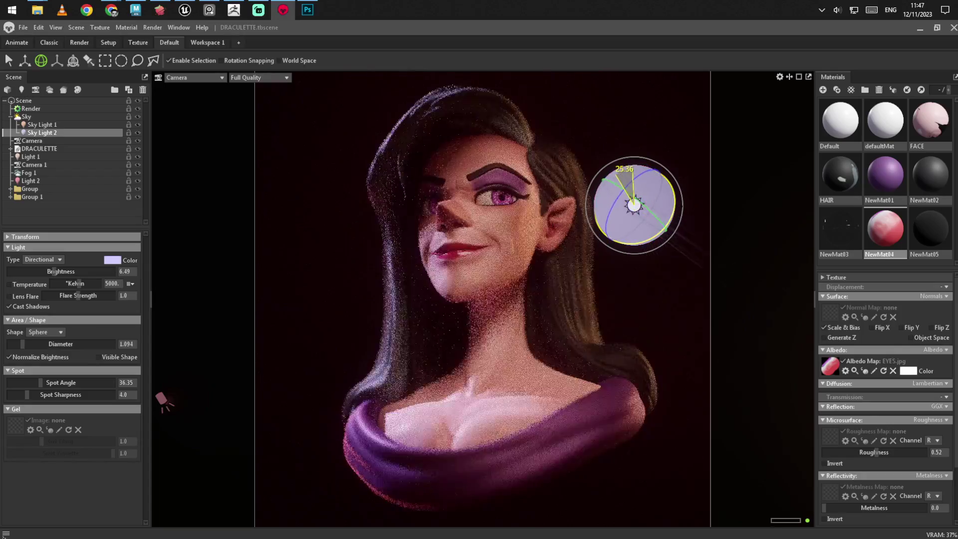
pyautogui.moveTo(666, 229); pyautogui.dragTo(649, 241)
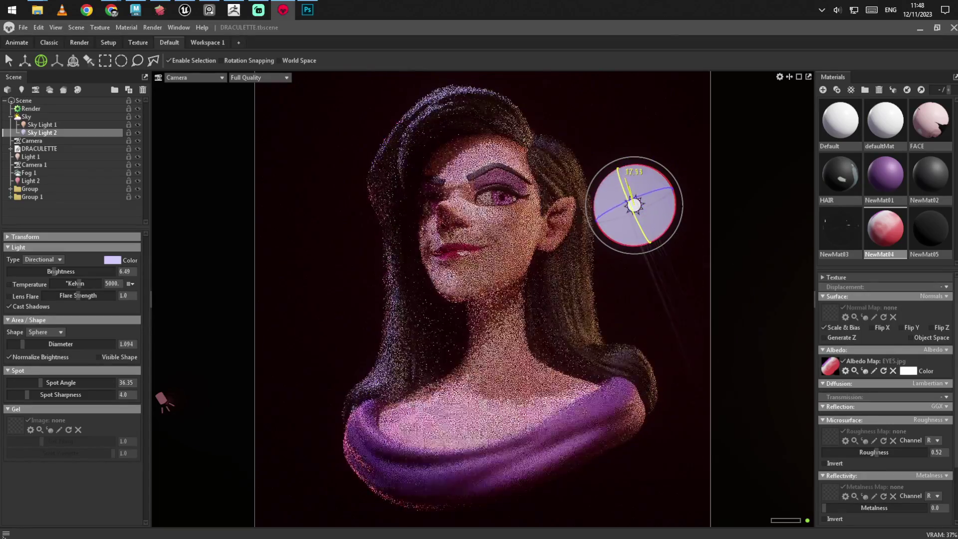
pyautogui.moveTo(634, 172); pyautogui.dragTo(651, 220)
pyautogui.moveTo(52, 271); pyautogui.dragTo(50, 271)
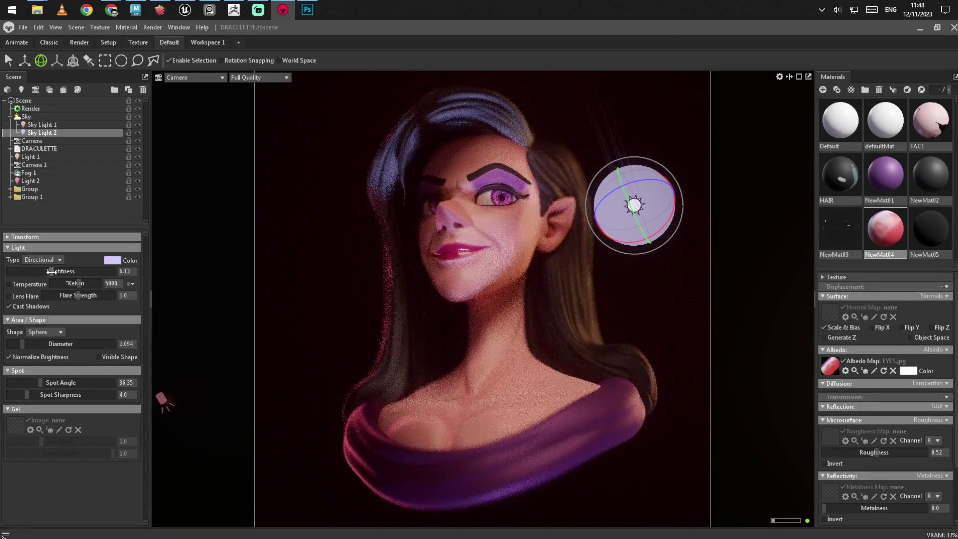
pyautogui.hotkey('ctrl', 'z')
pyautogui.press('w')
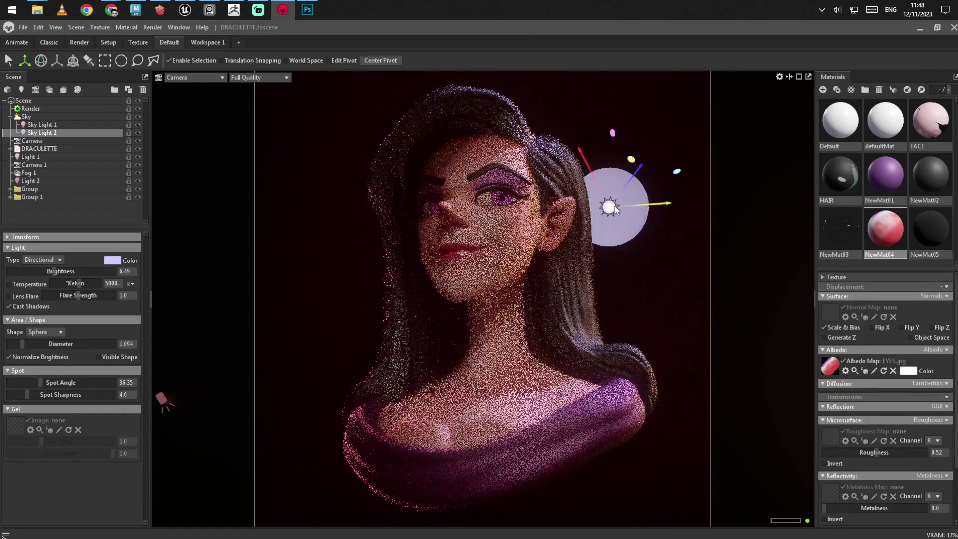
pyautogui.moveTo(26, 346); pyautogui.dragTo(28, 344)
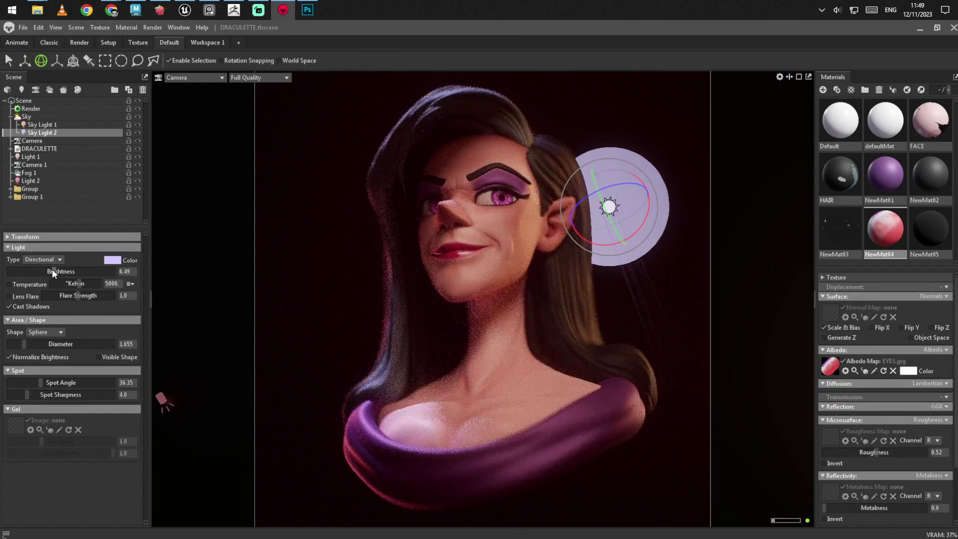
pyautogui.click(324, 223)
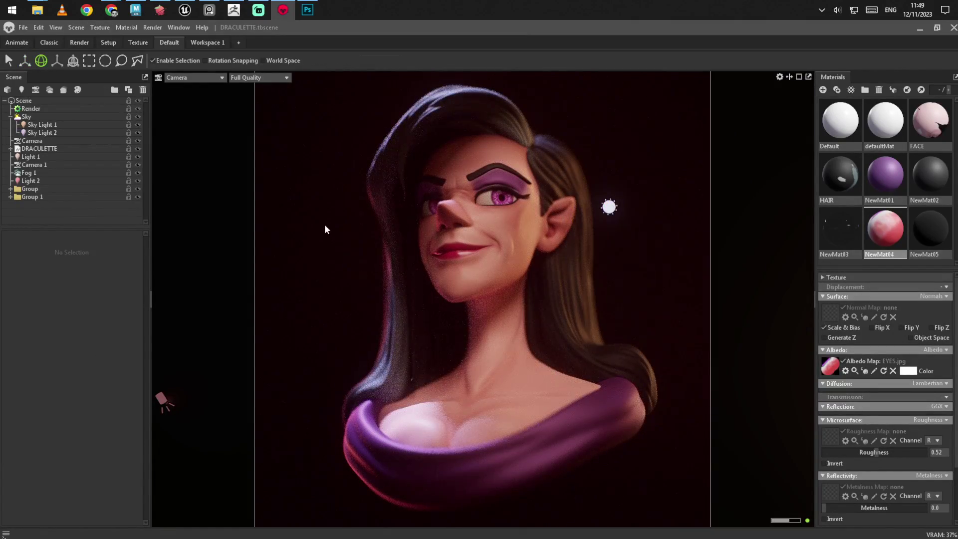
# - Change Sky Light 2's shape to Rectangle and tilt it slightly
pyautogui.click(137, 132)
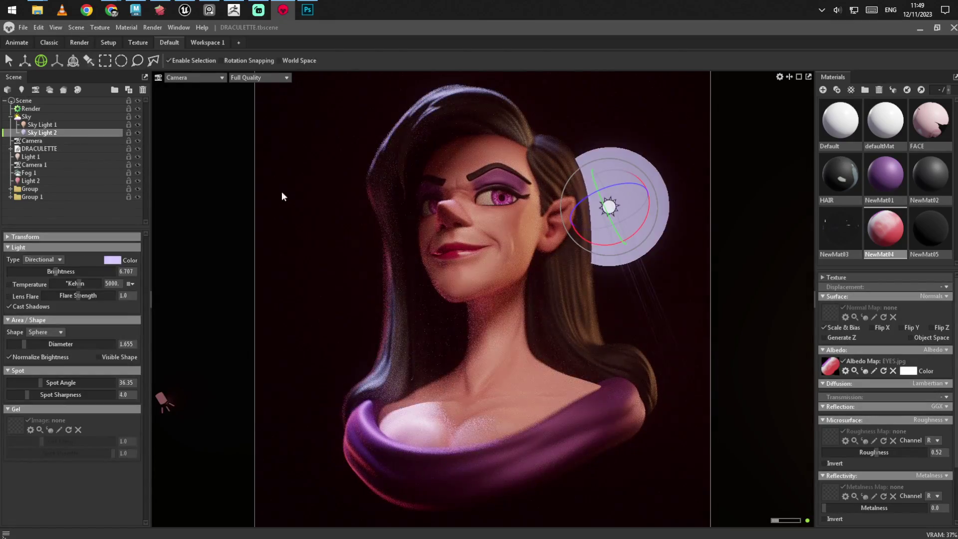
pyautogui.click(44, 331)
pyautogui.click(44, 342)
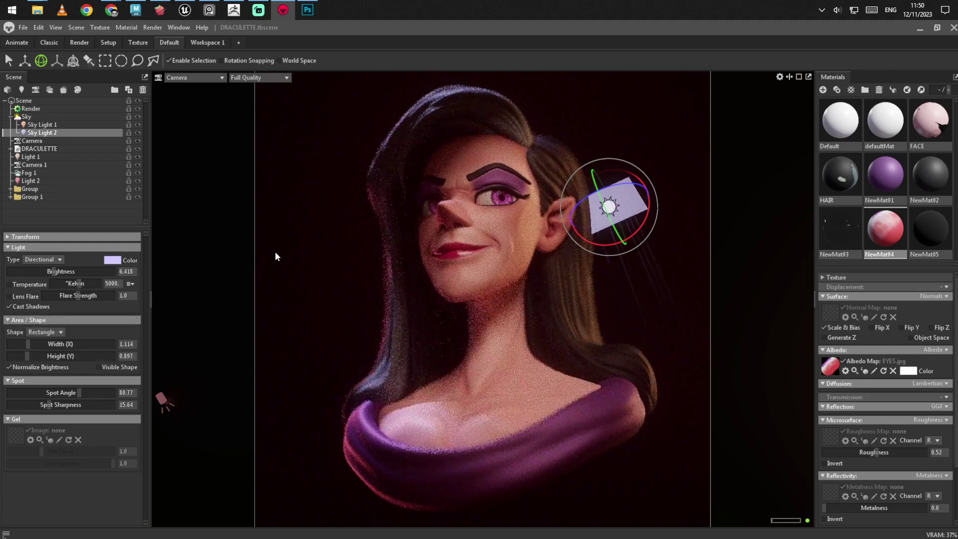
pyautogui.moveTo(594, 175); pyautogui.dragTo(599, 173)
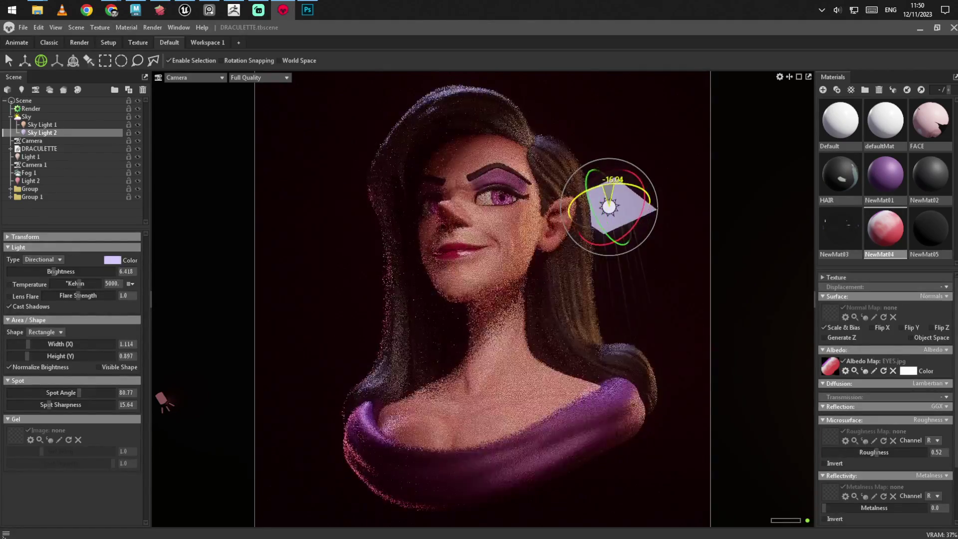
pyautogui.click(696, 296)
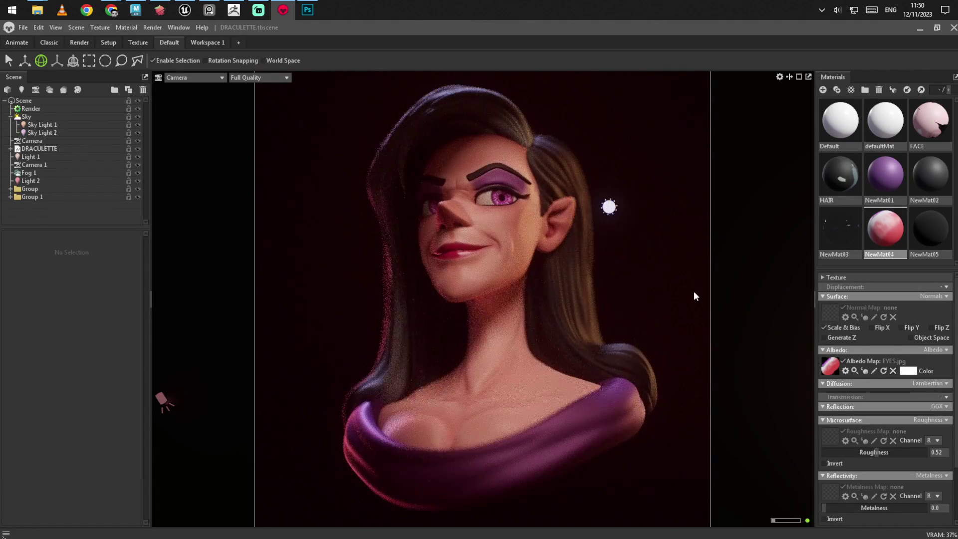
# - Lower Fog 1's max opacity and sky ambience while raising dispersion and light contribution
pyautogui.moveTo(32, 172); pyautogui.dragTo(32, 165)
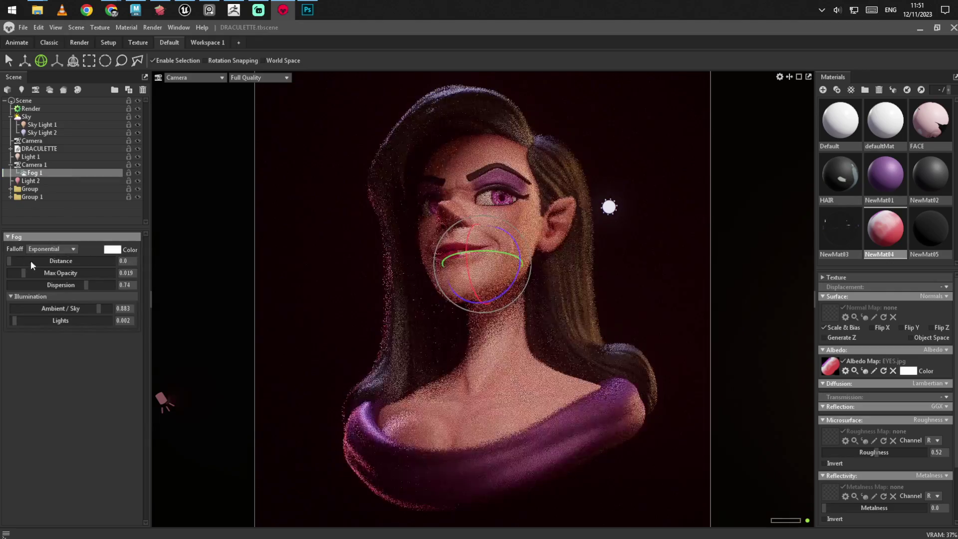
pyautogui.moveTo(92, 308); pyautogui.dragTo(78, 308)
pyautogui.moveTo(14, 320); pyautogui.dragTo(36, 321)
pyautogui.moveTo(73, 285); pyautogui.dragTo(90, 285)
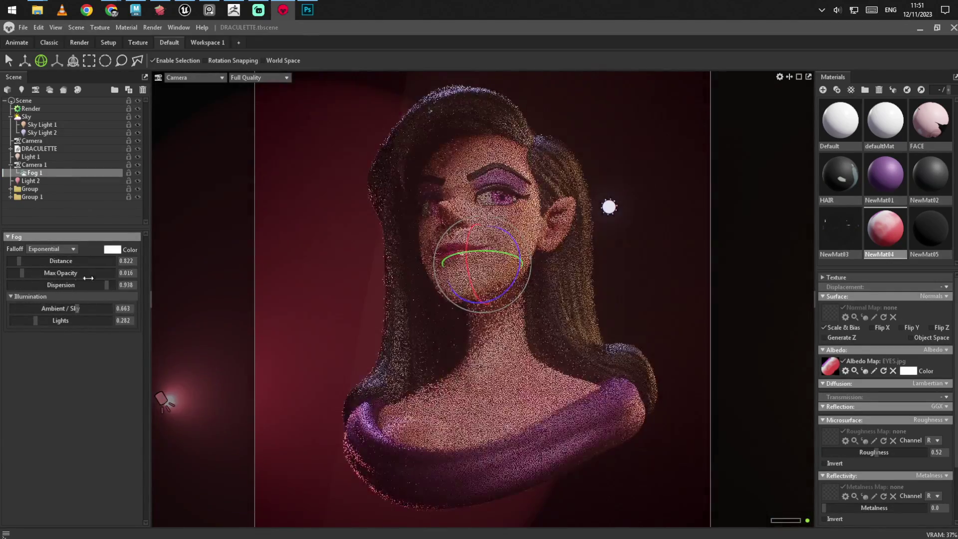
pyautogui.moveTo(22, 273); pyautogui.dragTo(15, 274)
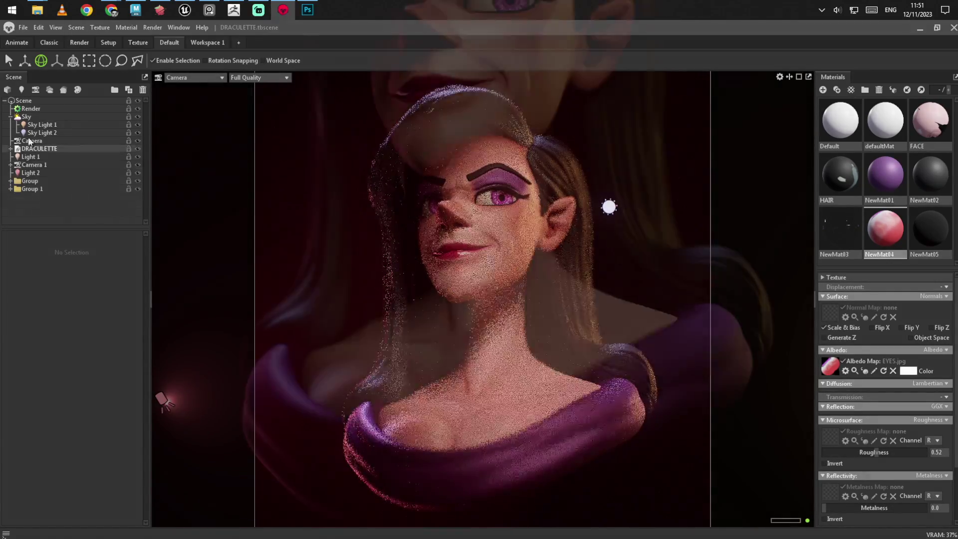